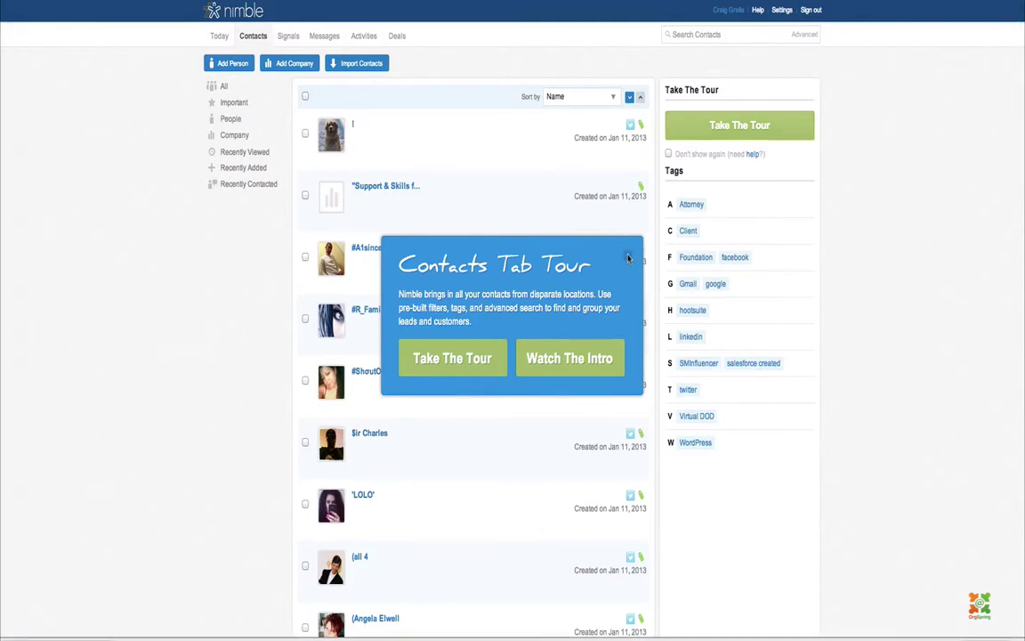
Dismiss the Contacts Tab Tour prompt and check the contact list's sort options.
click(628, 259)
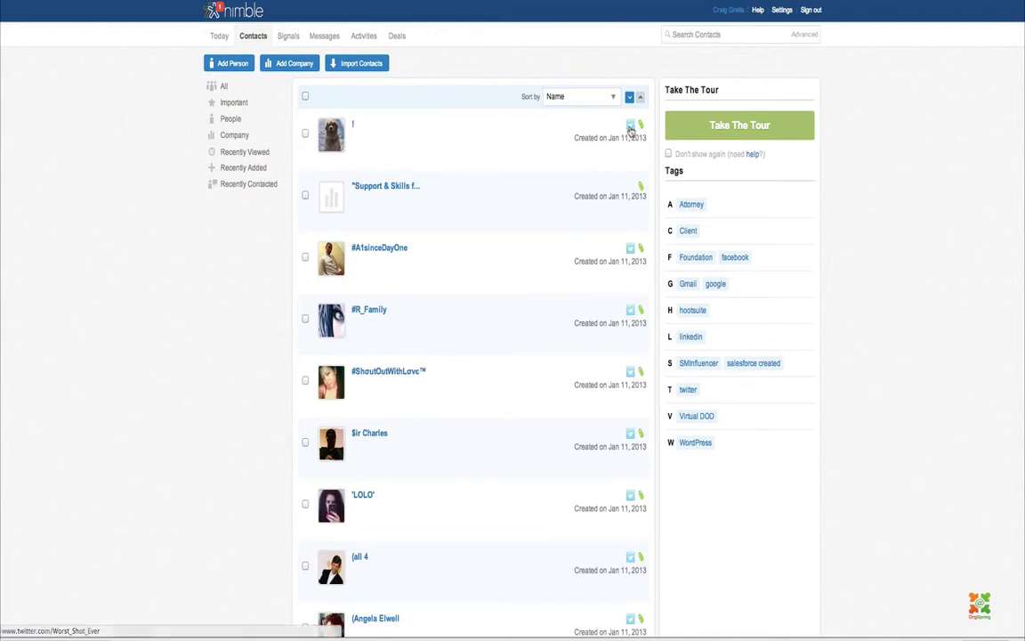
mouse_move(630, 129)
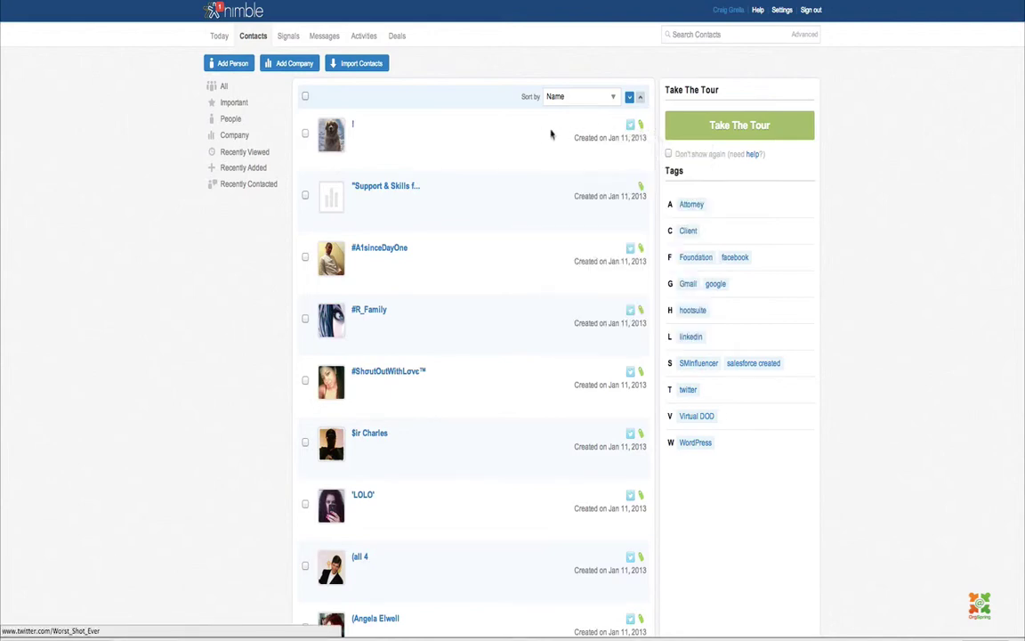
click(615, 101)
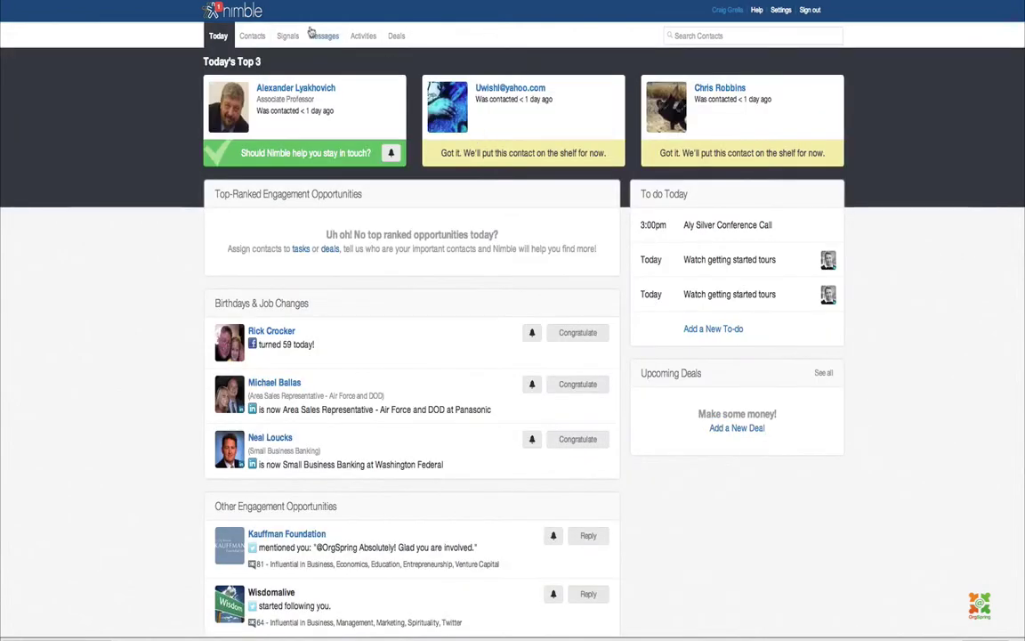
click(253, 35)
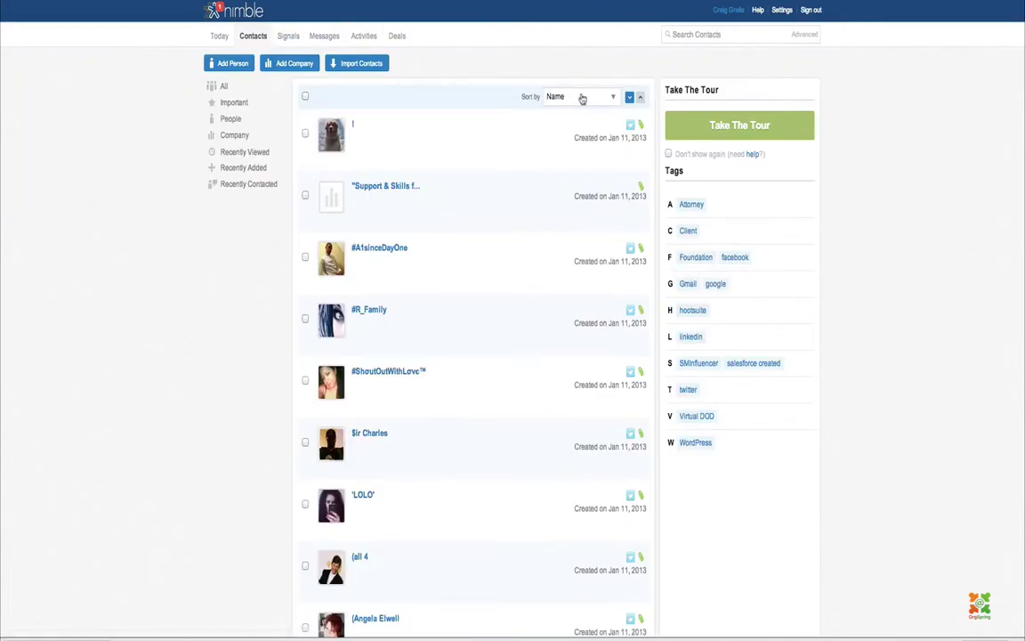
click(609, 98)
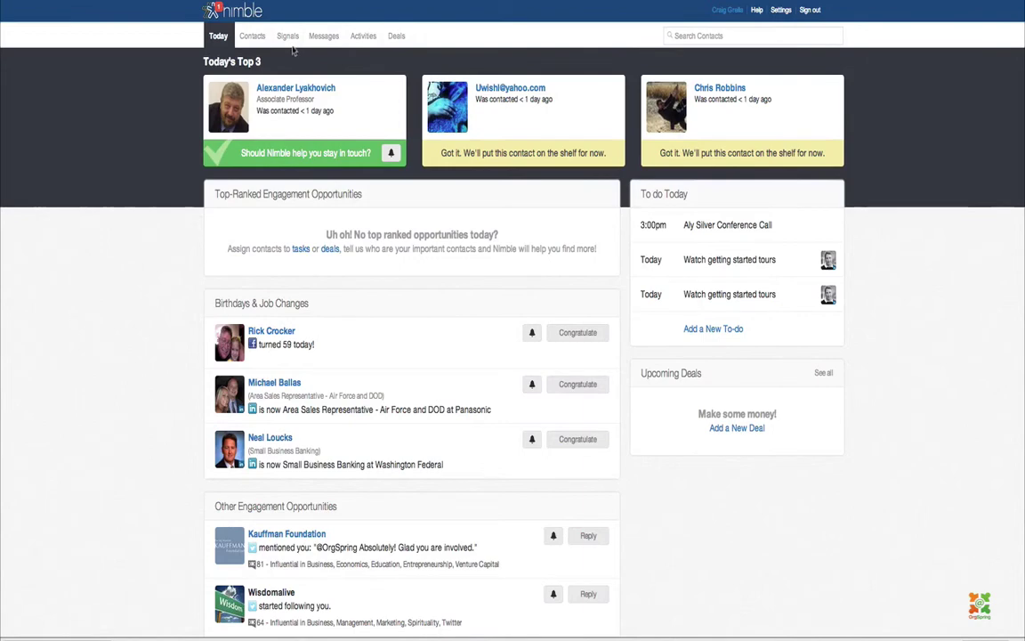
click(250, 37)
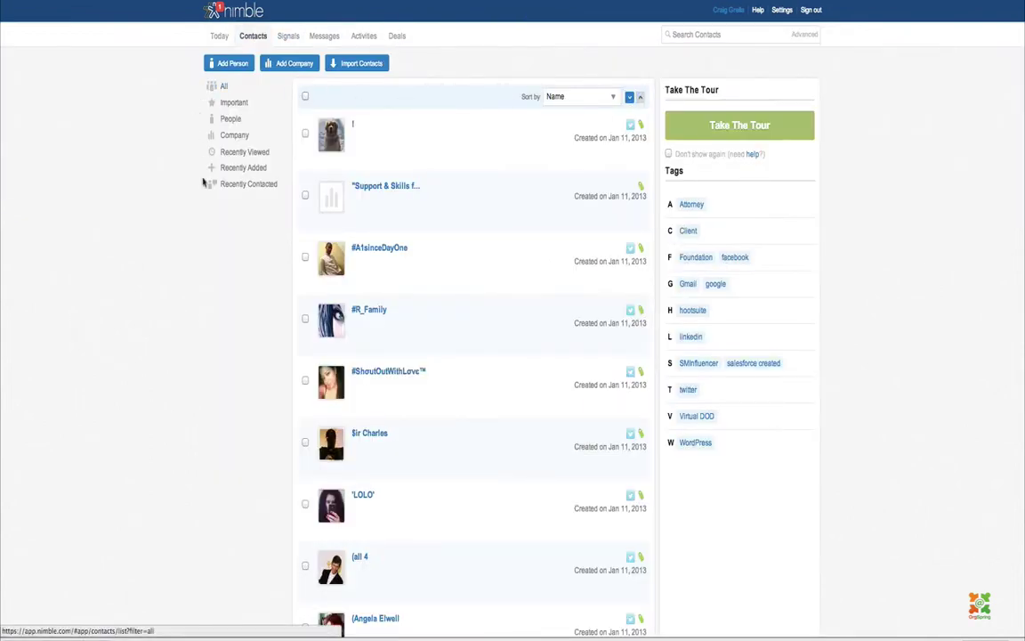
Show all contacts, filter the list to important ones, and filter it to people.
click(224, 87)
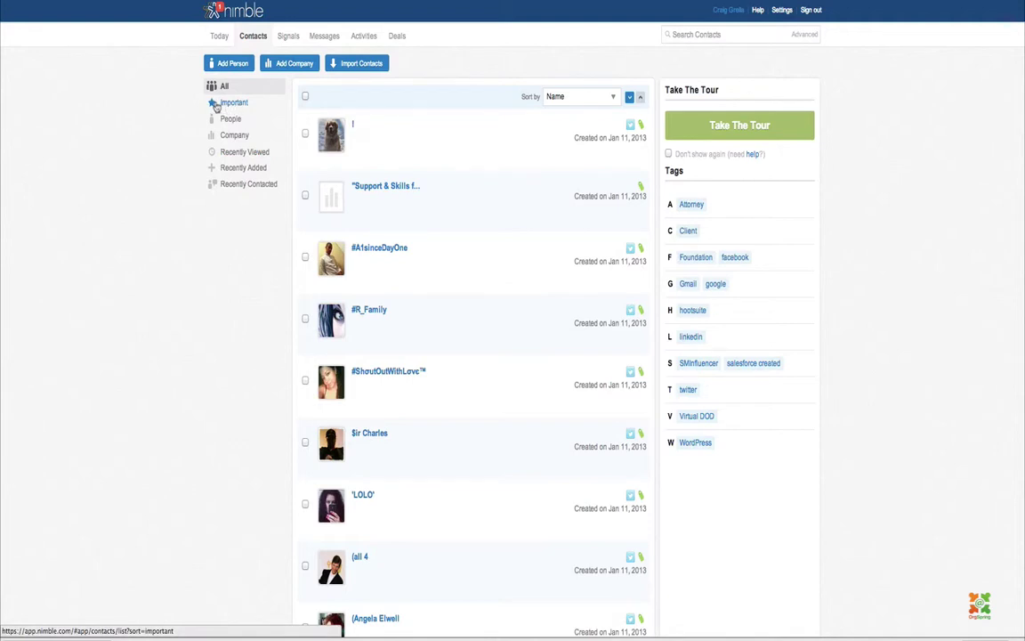
click(233, 104)
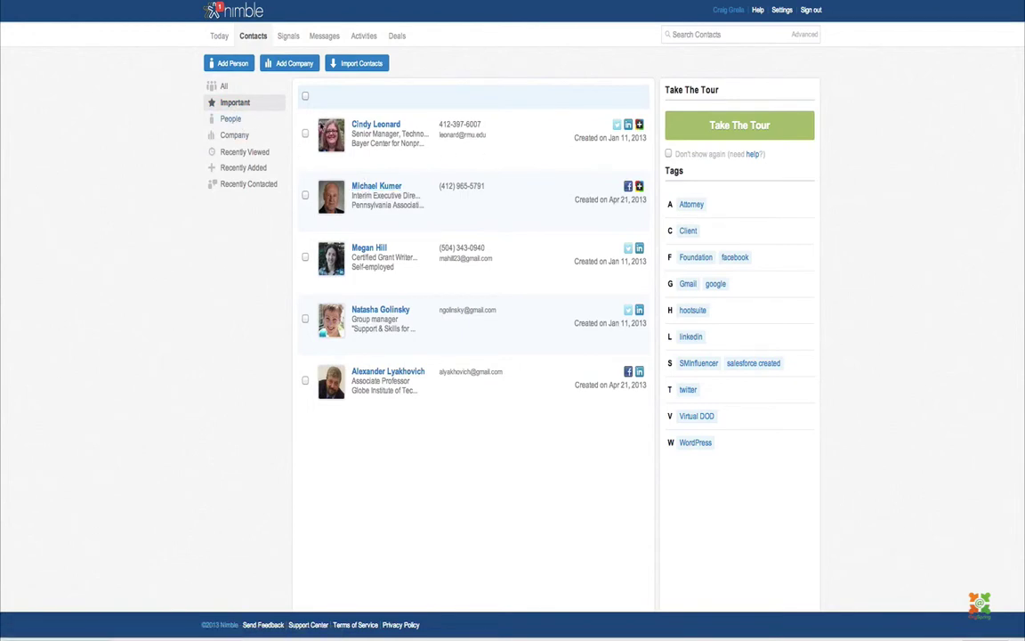
click(231, 120)
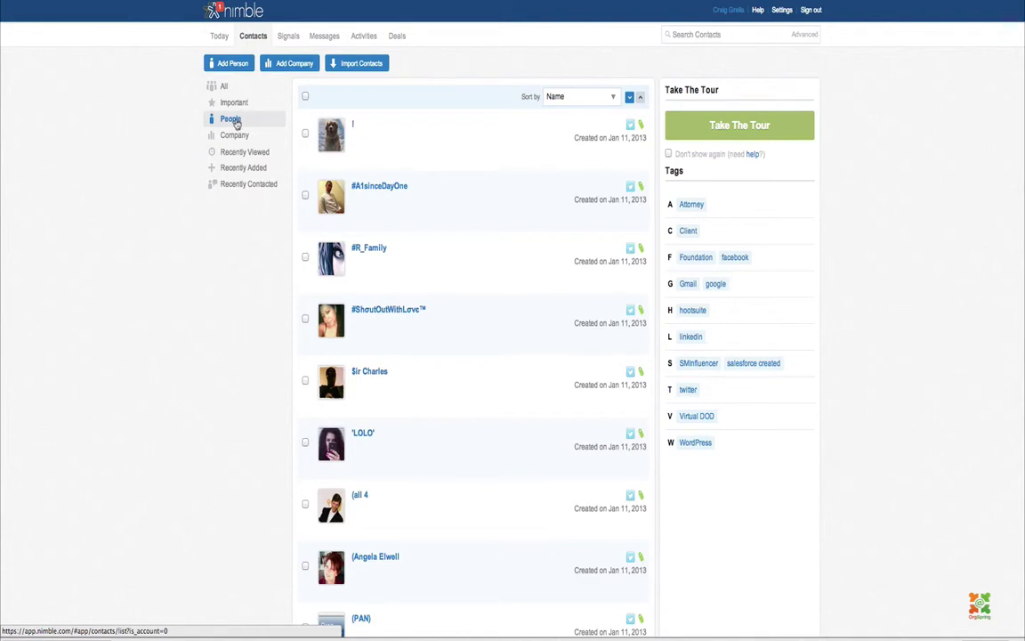
Filter the contacts to companies and open the 1000 Friends of Oregon record.
click(235, 135)
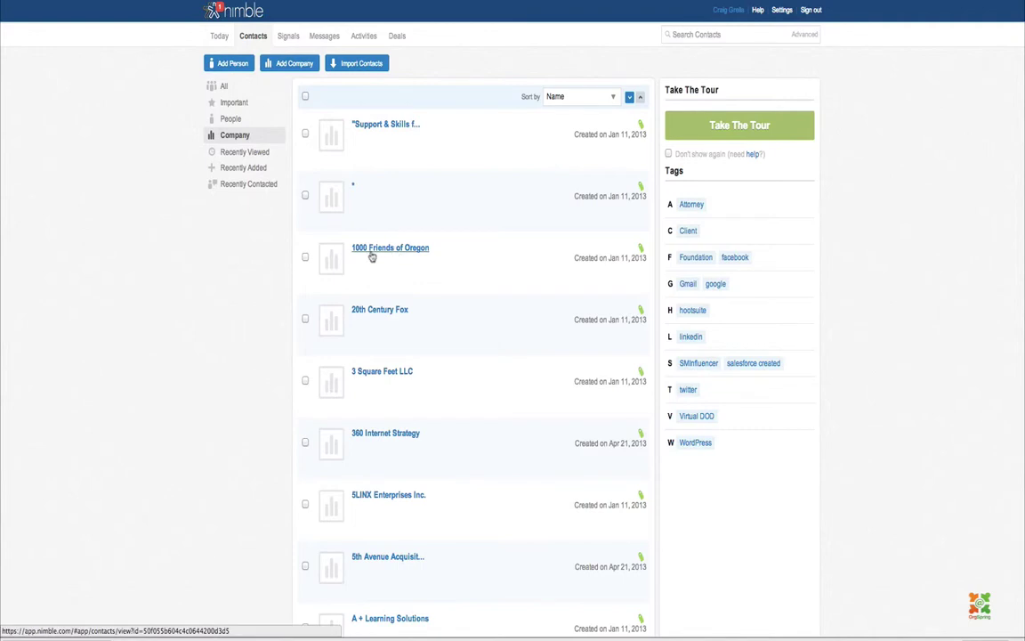
scroll(372, 256, down, 3)
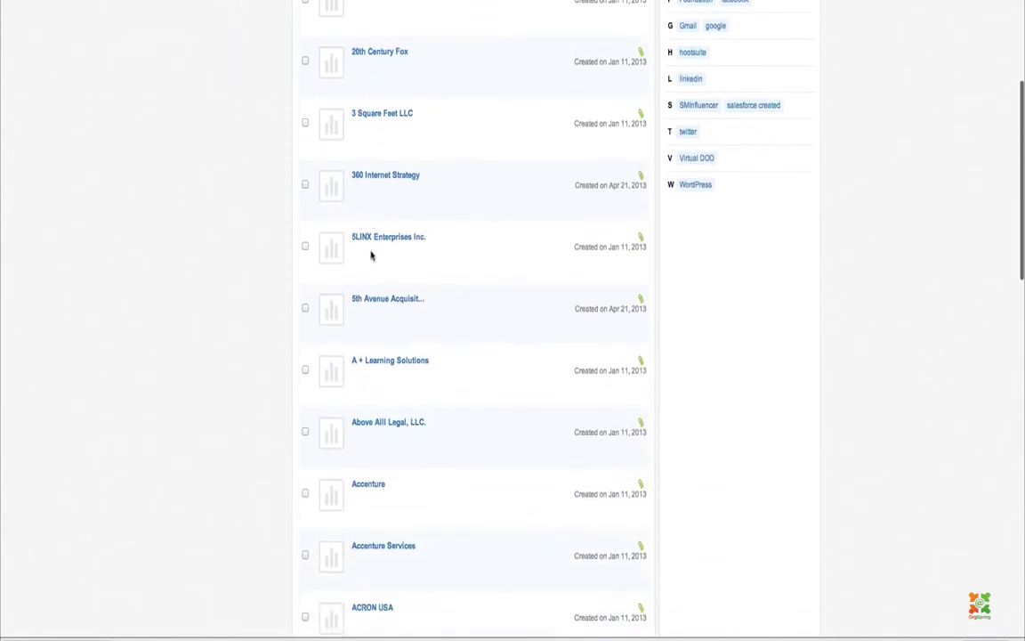
scroll(372, 257, up, 3)
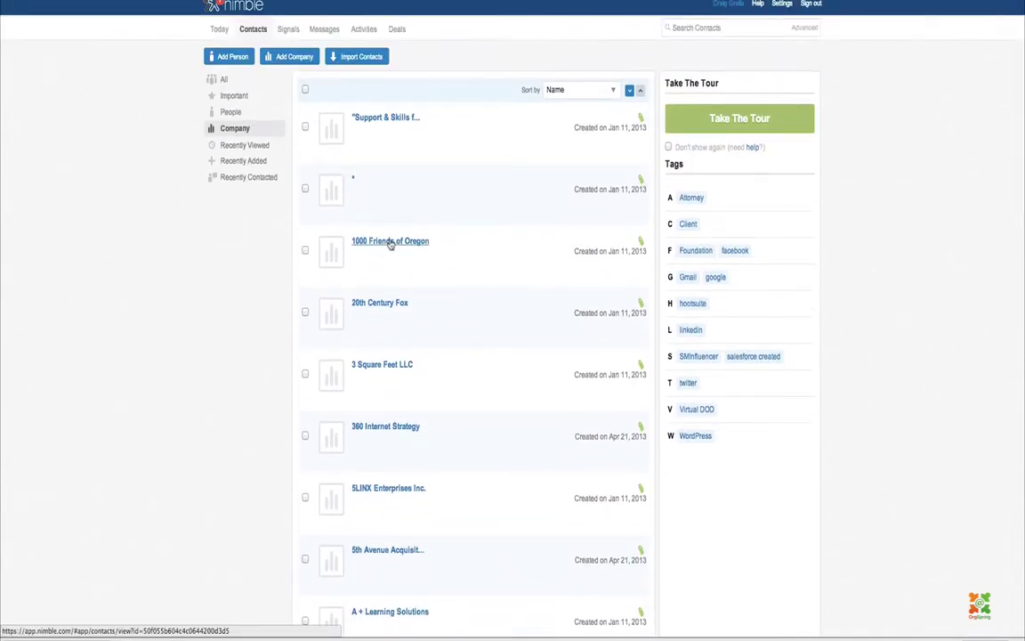
click(391, 242)
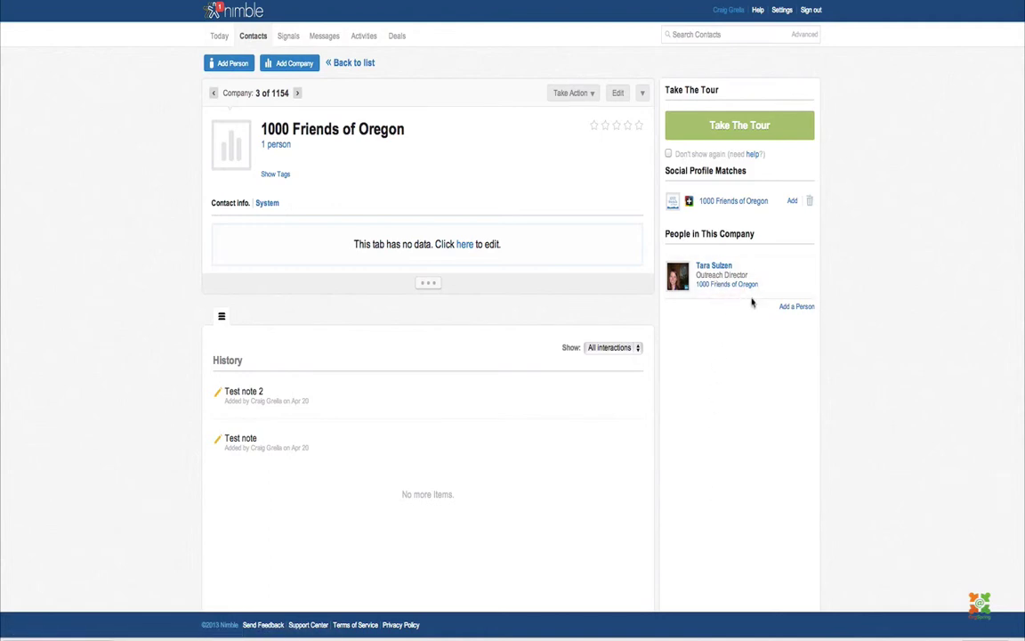
Return to the contact list and review the recently viewed, recently added and recently contacted entries.
click(252, 37)
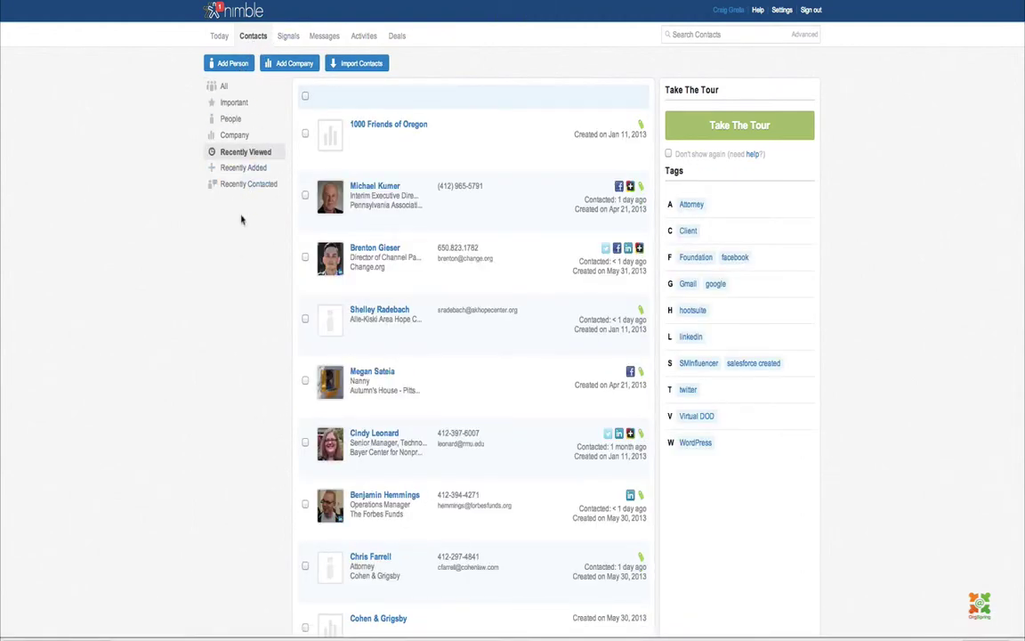
click(244, 169)
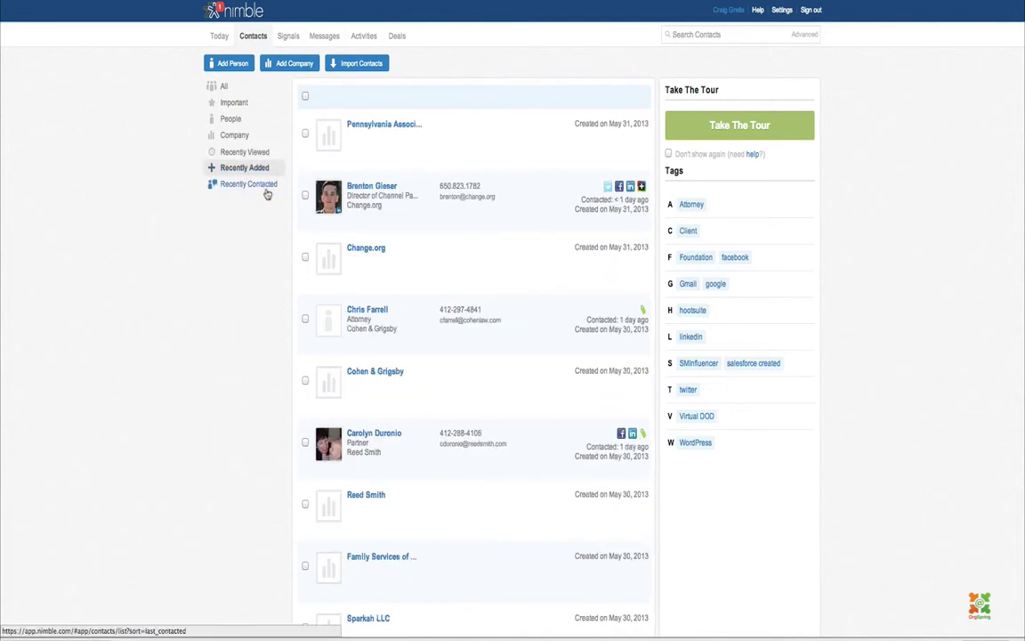
click(269, 190)
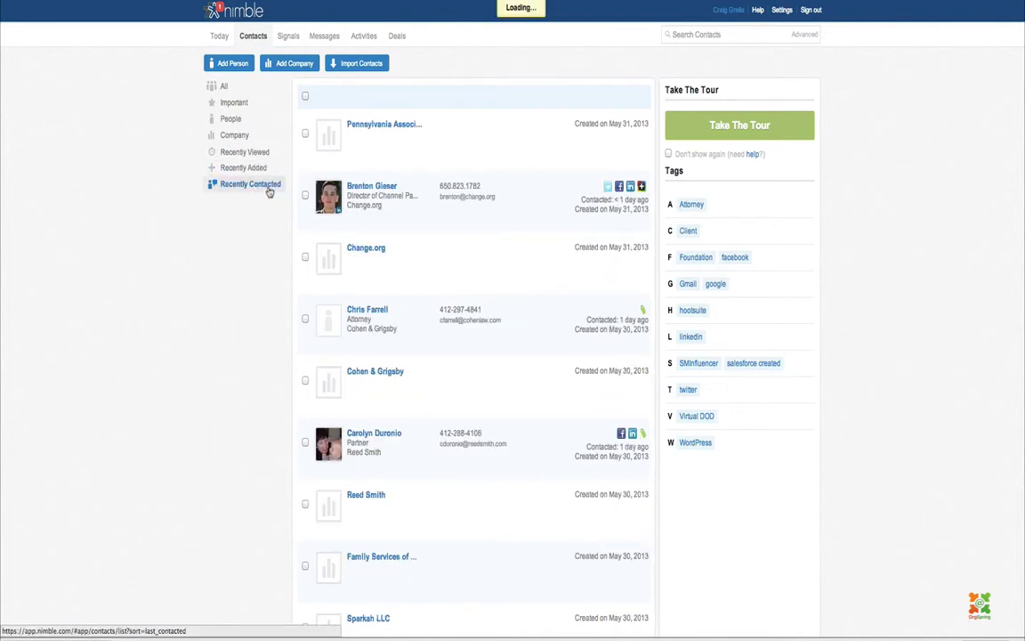
scroll(339, 347, down, 2)
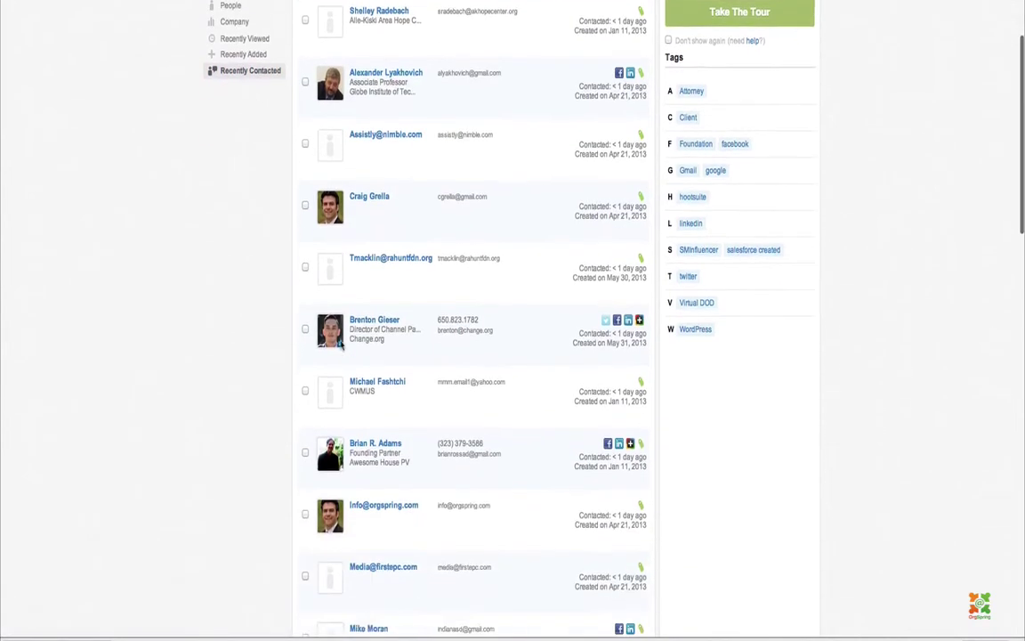
scroll(341, 347, down, 10)
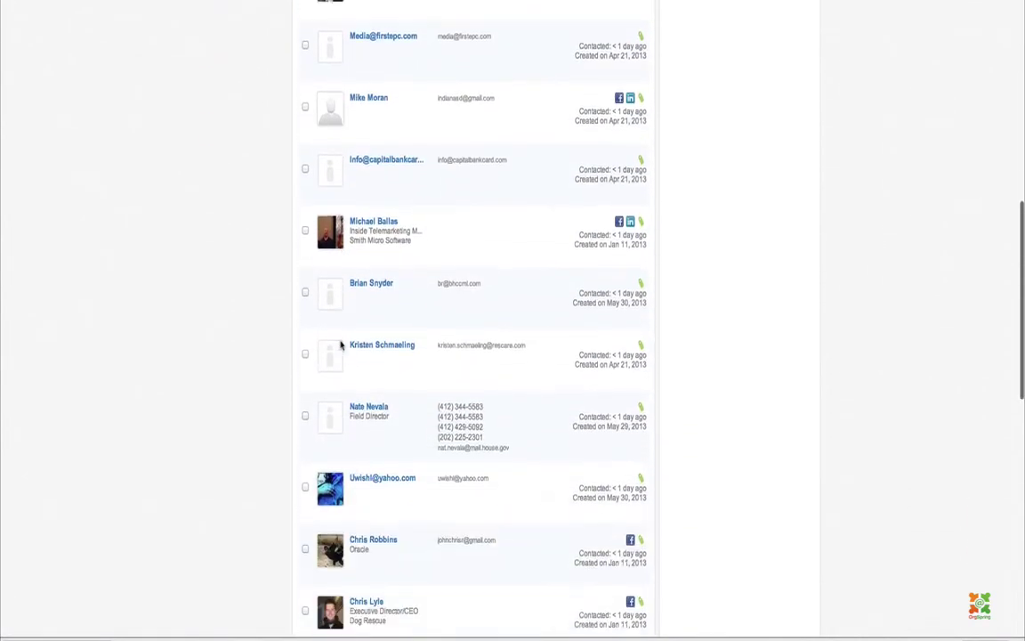
scroll(340, 347, up, 12)
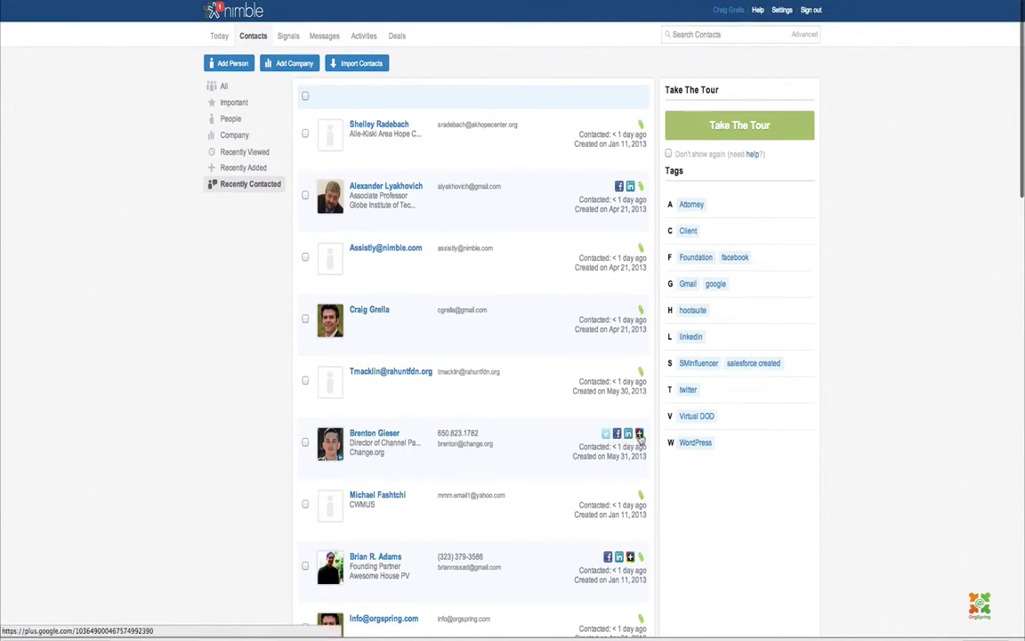
Preview the Google+ profile of the Change.org contact from the recently contacted list.
mouse_move(639, 436)
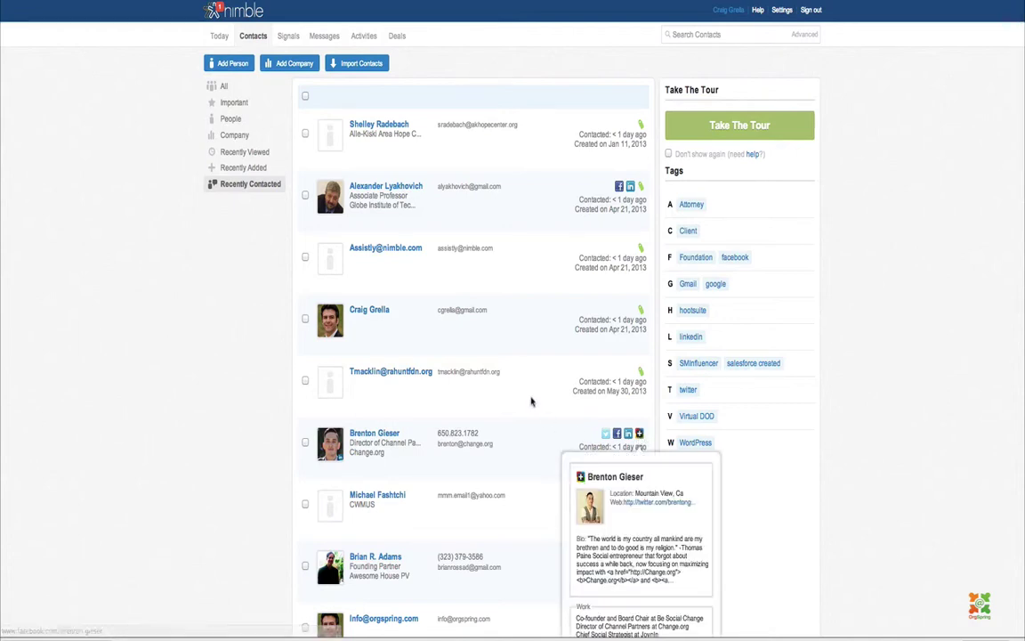
scroll(535, 330, down, 1)
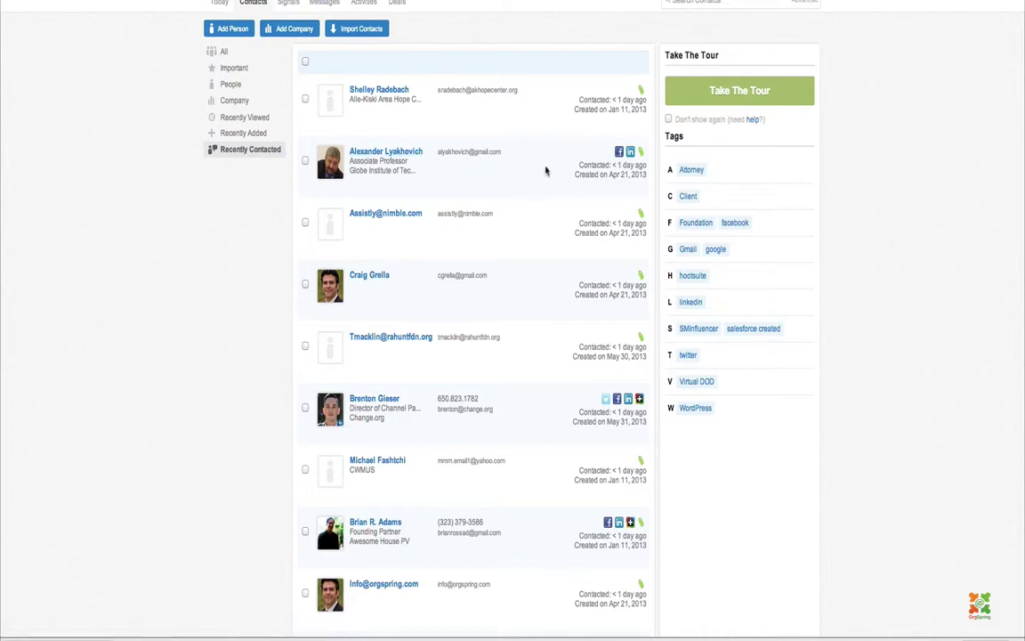
scroll(544, 169, up, 1)
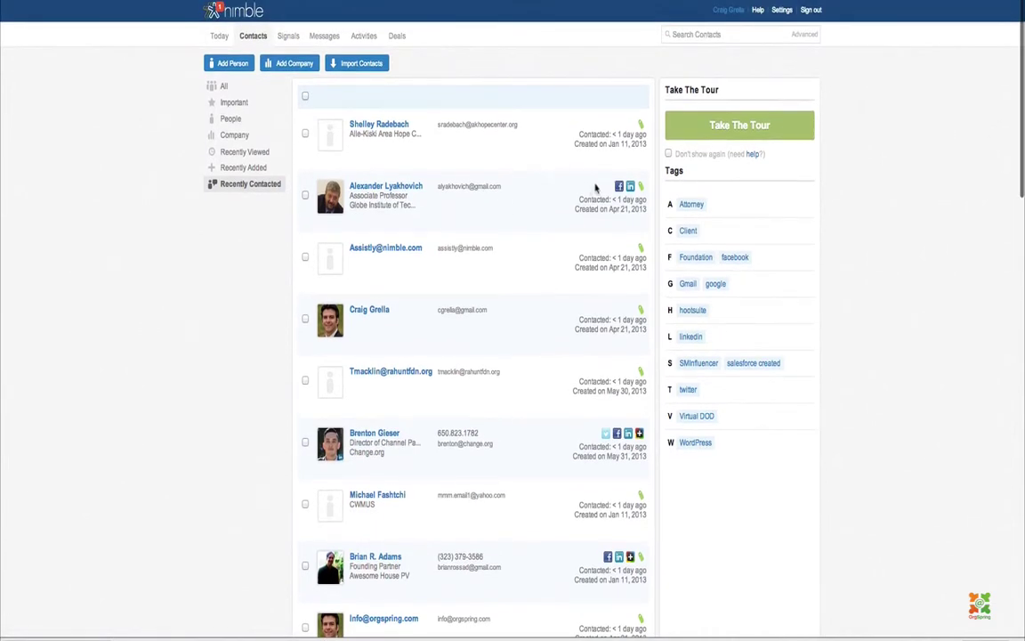
Preview the Facebook and LinkedIn profiles of the Globe Institute associate professor and show the extra actions on each card.
mouse_move(619, 191)
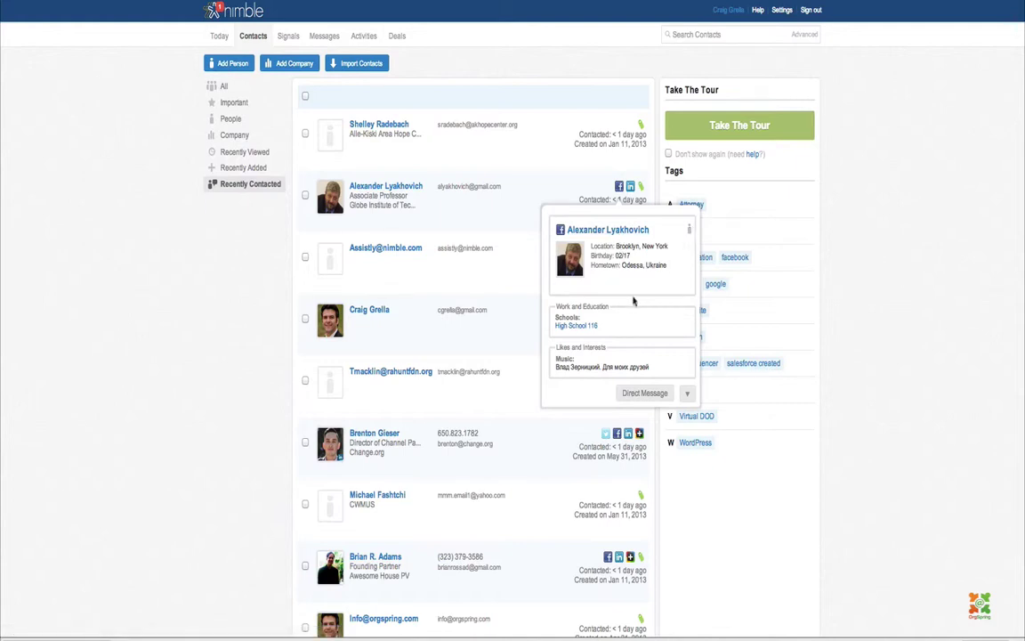
click(684, 394)
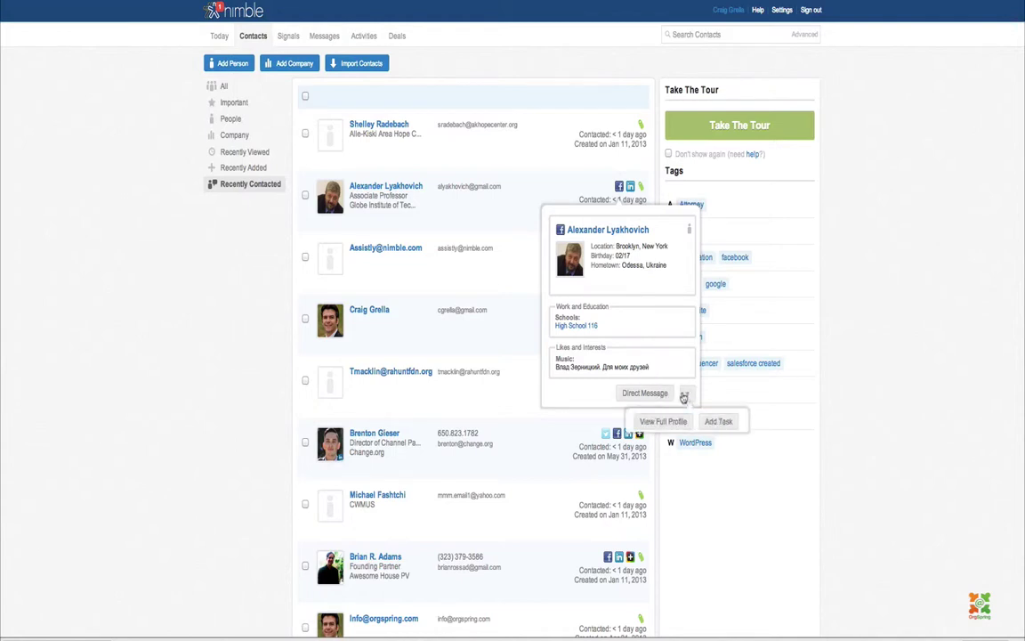
click(685, 397)
click(687, 397)
click(688, 396)
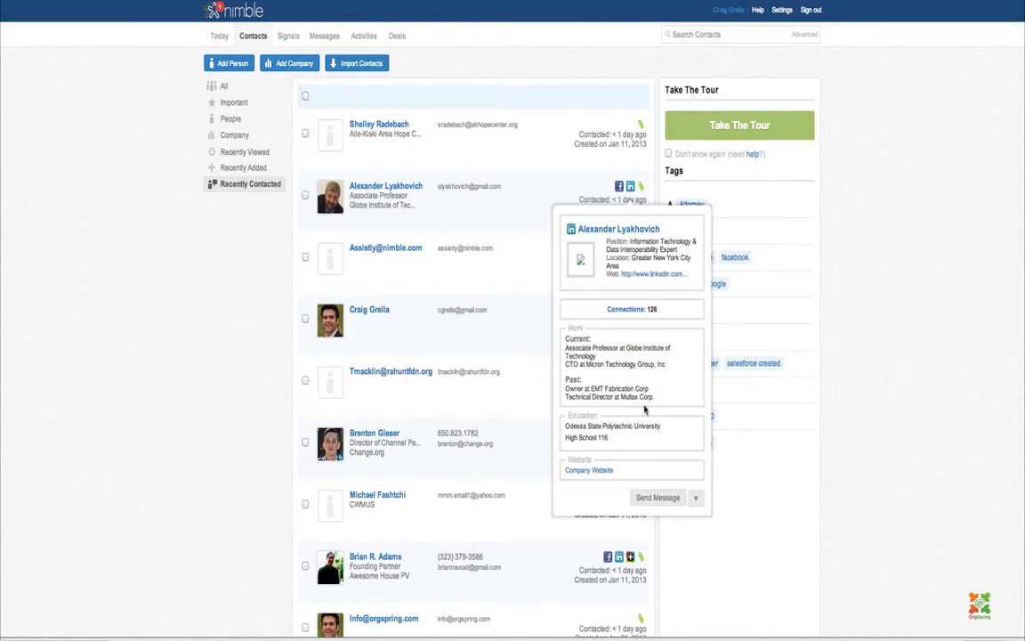
click(696, 500)
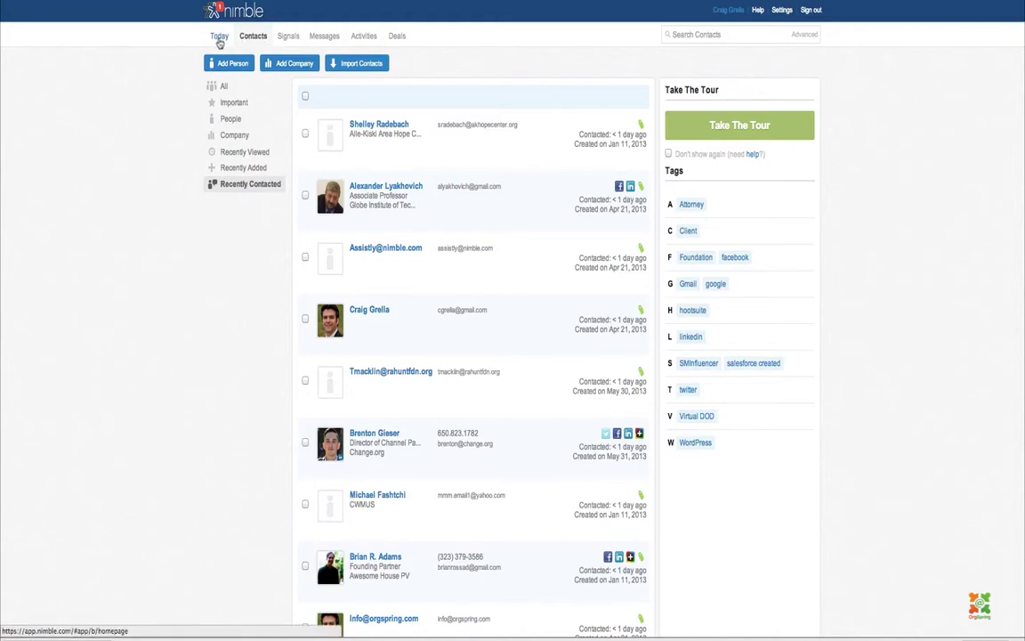
Open Signals and look through the social notifications from all networks.
click(288, 37)
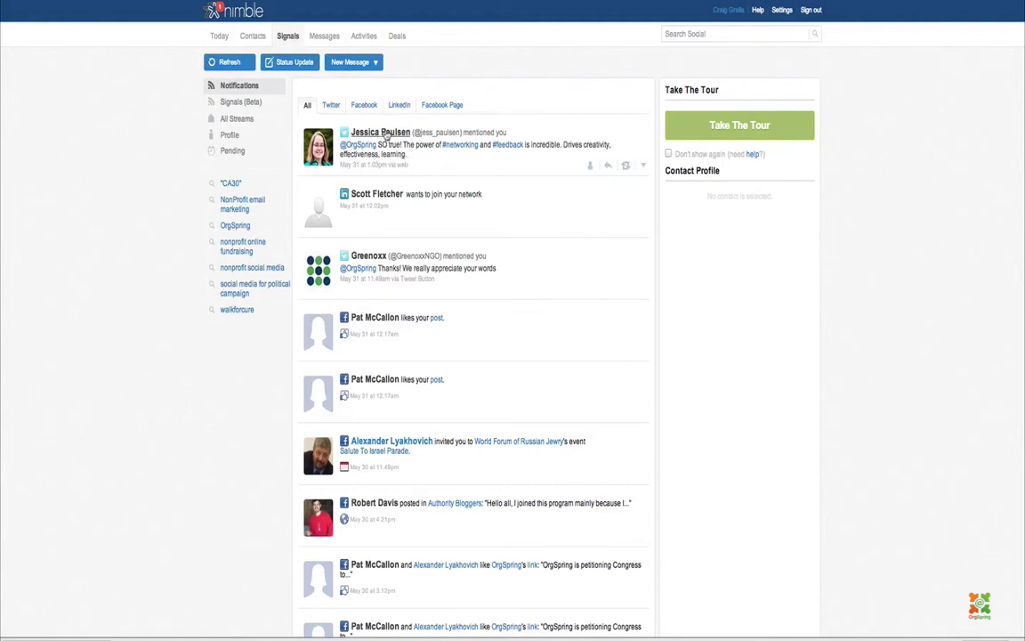
mouse_move(387, 133)
scroll(435, 185, down, 1)
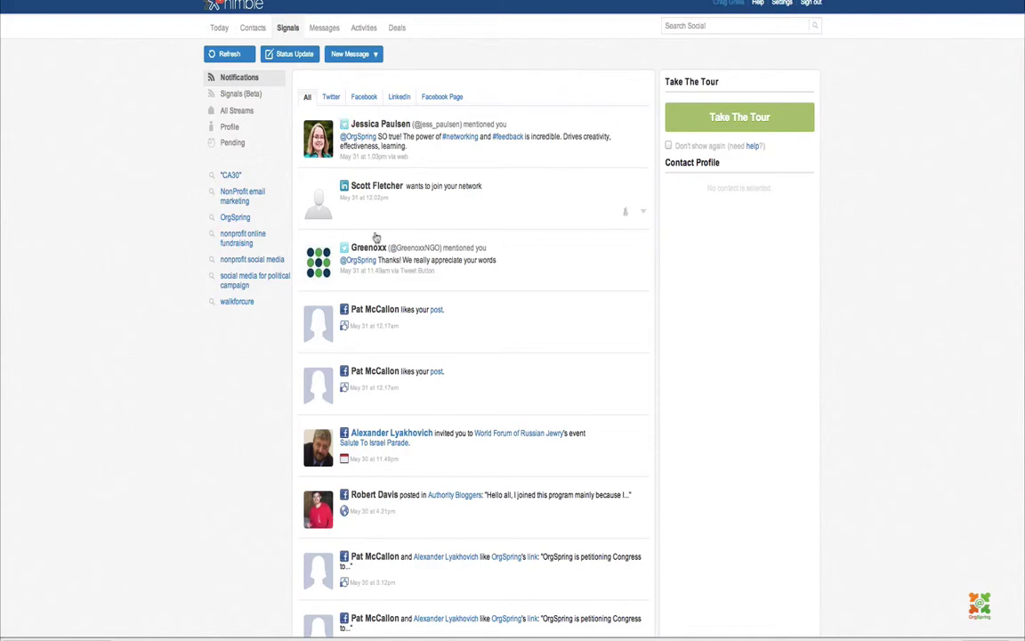
scroll(378, 249, up, 1)
scroll(383, 258, down, 5)
scroll(391, 276, up, 5)
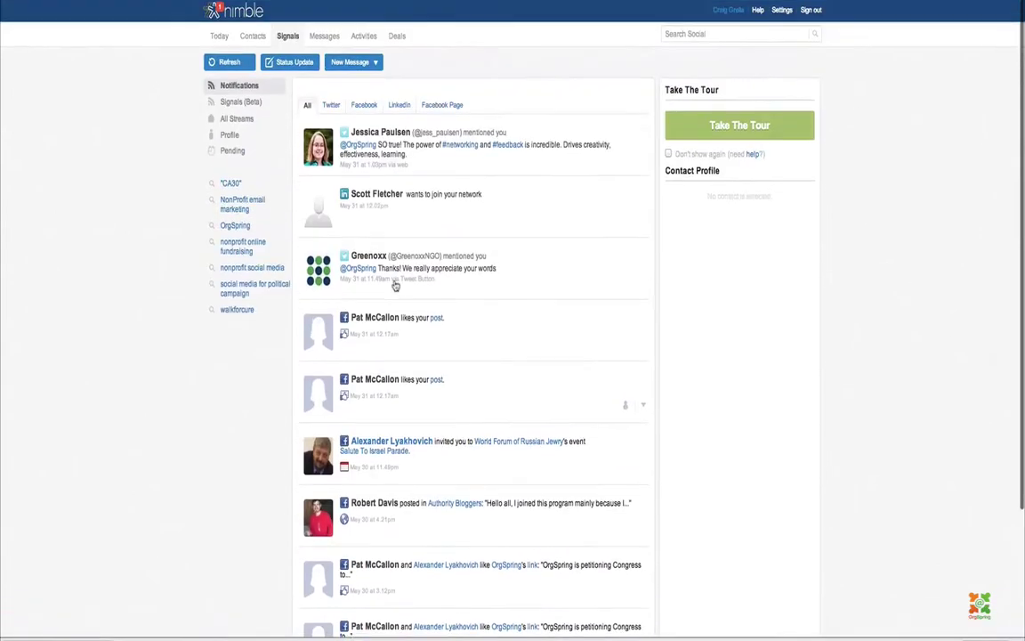
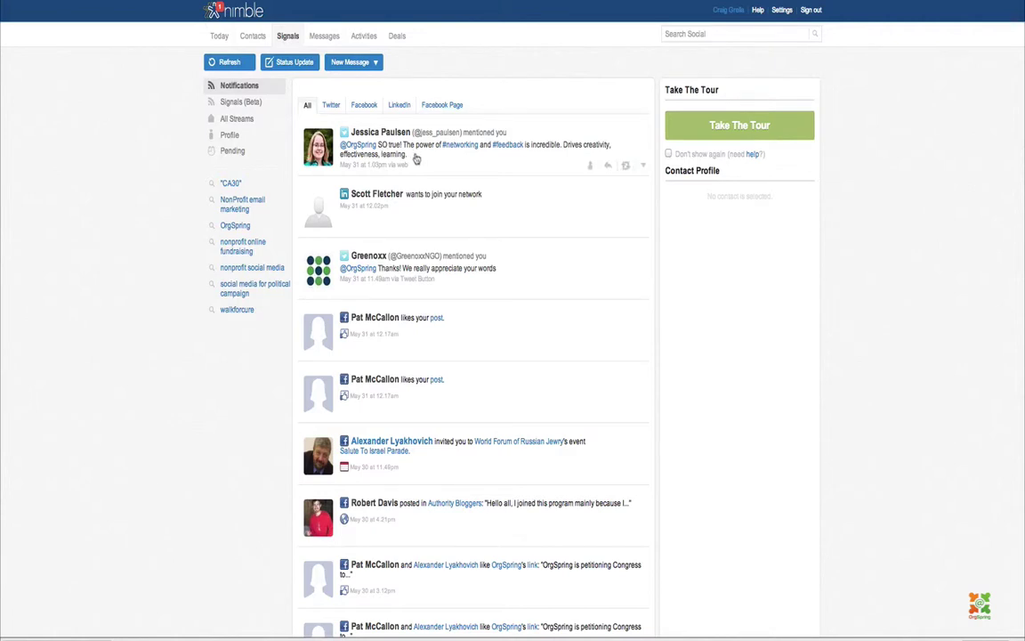
Import the Twitter user from the newest mention as a contact and open the new contact record.
mouse_move(399, 136)
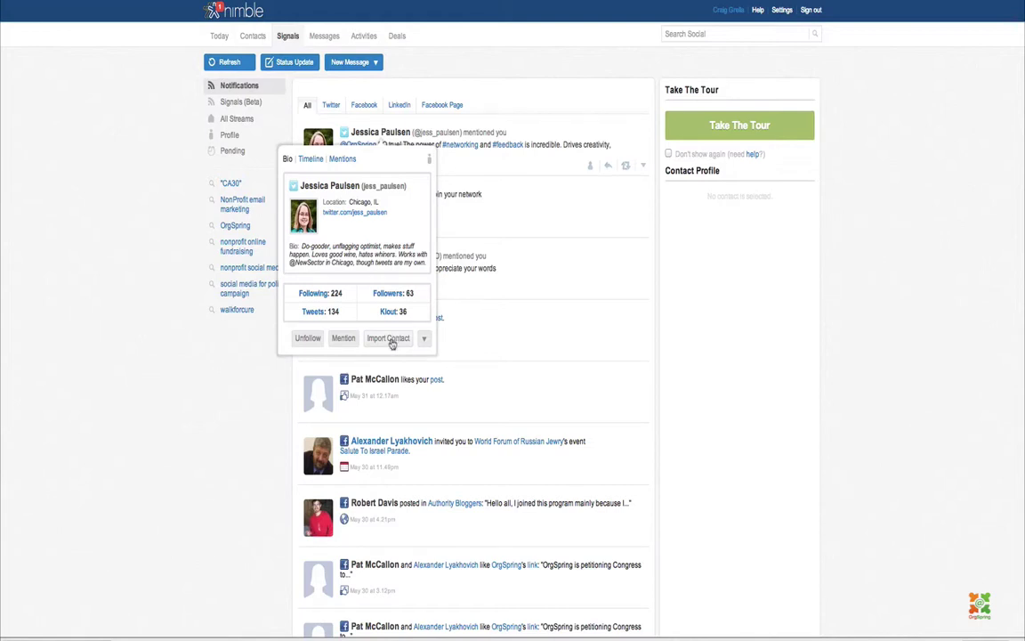
click(391, 343)
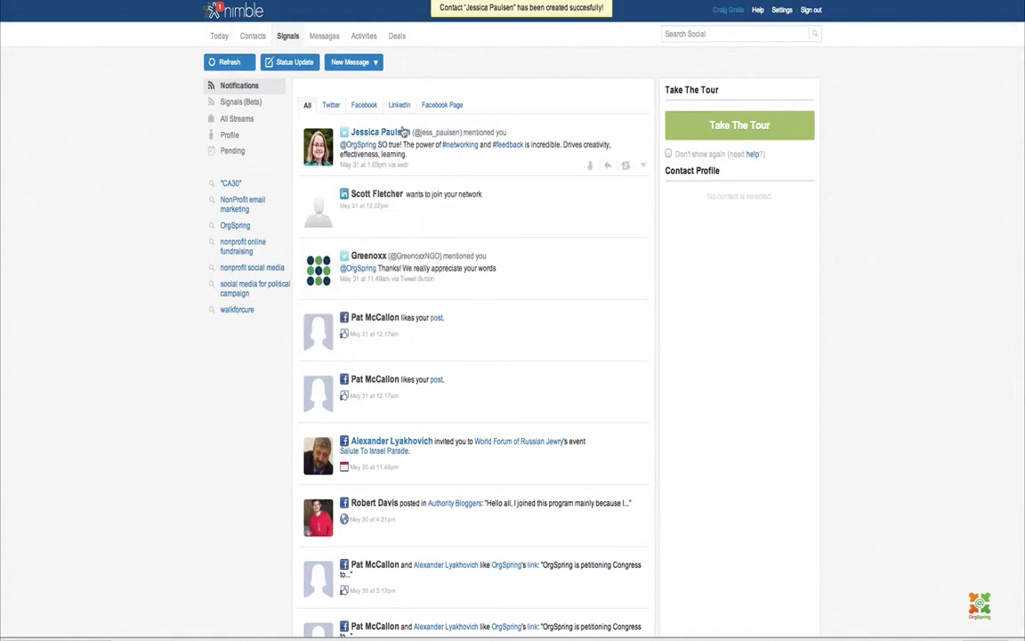
click(400, 132)
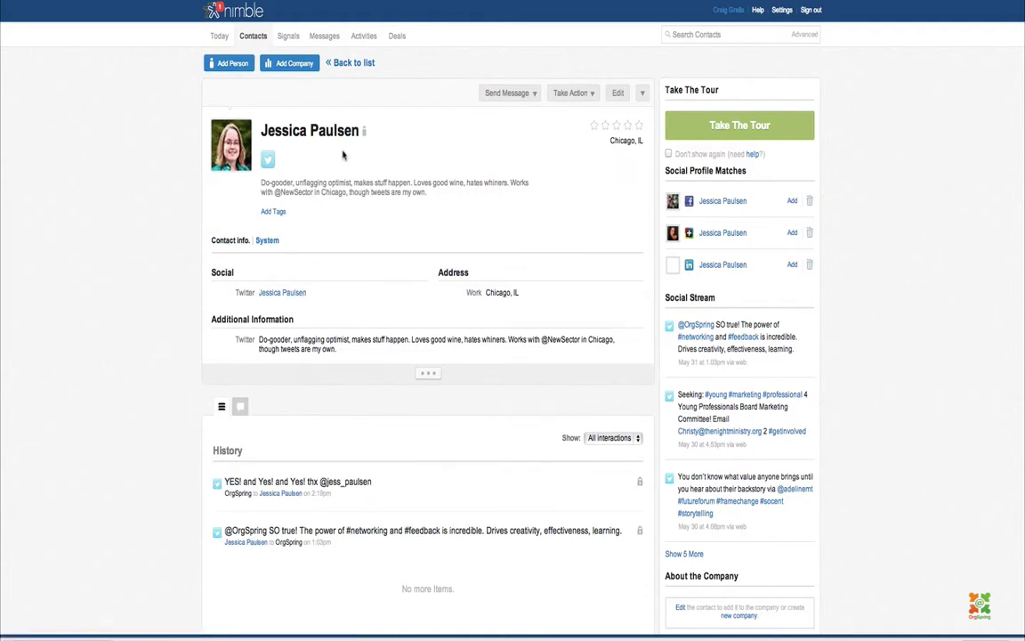
Add the tag "twitter" to the newly imported contact and finish editing its tags.
click(274, 211)
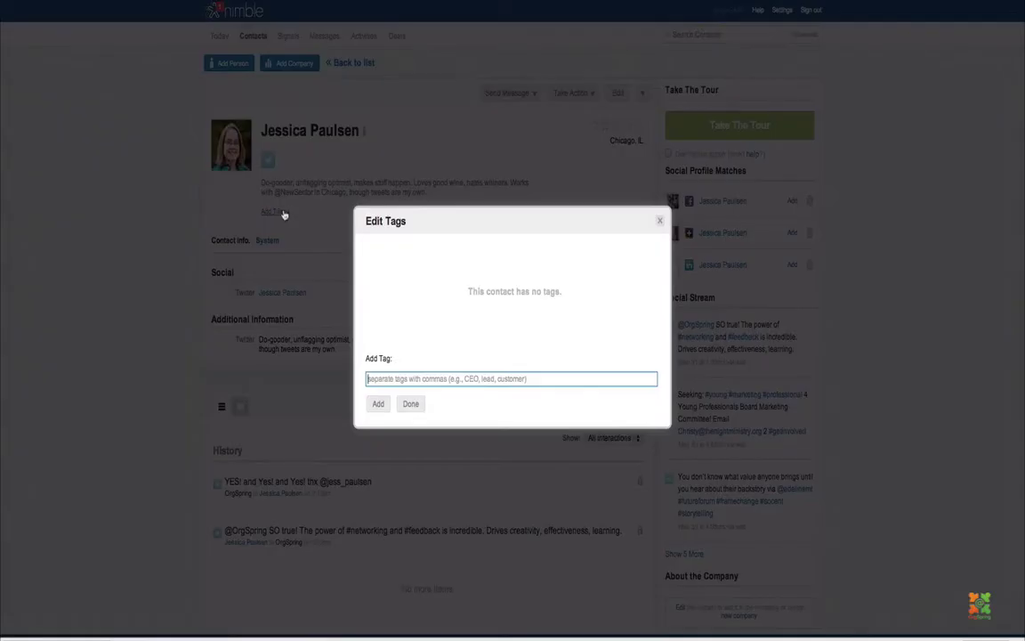
text(Twitt)
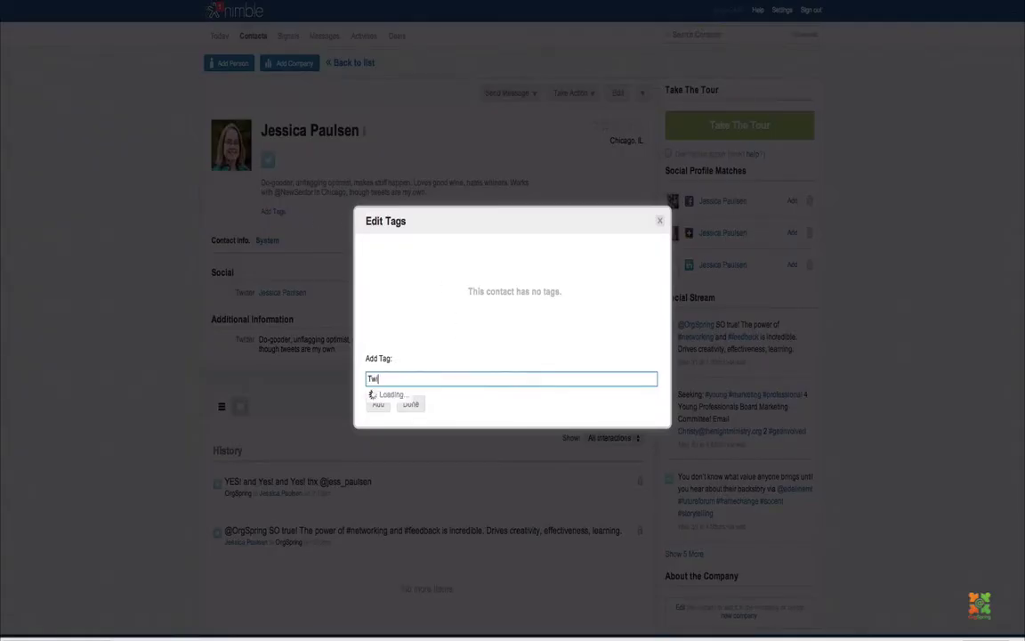
click(379, 393)
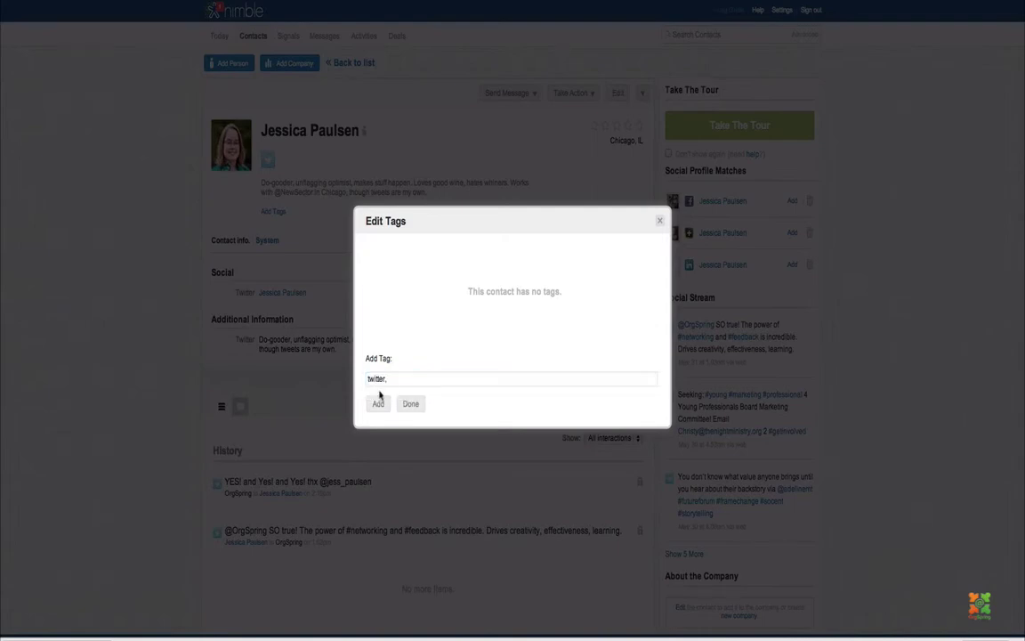
click(378, 403)
click(410, 404)
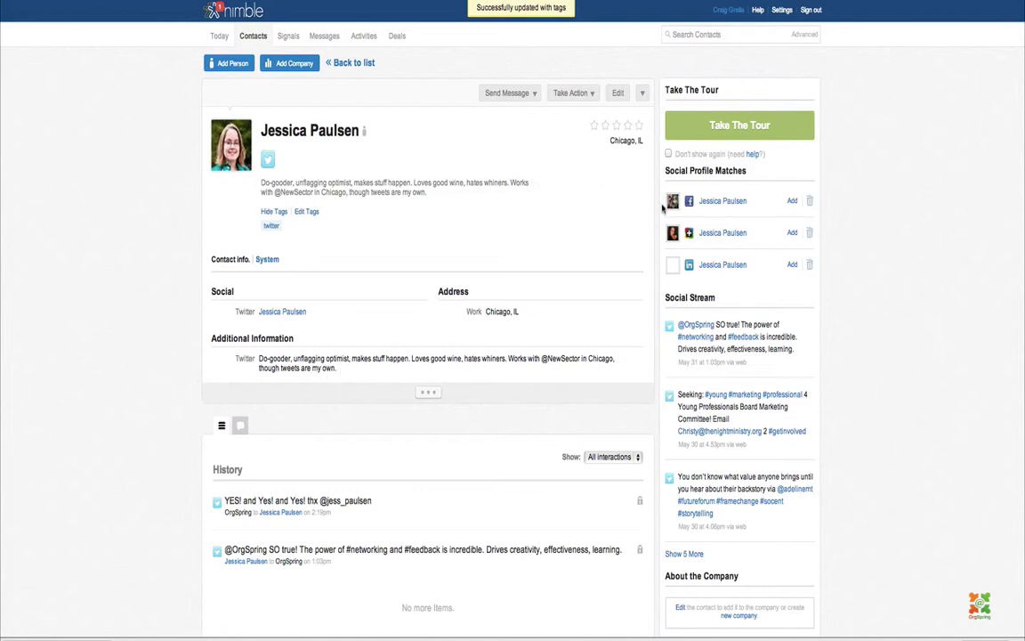
Check the contact's social profile matches, add the LinkedIn match to the record and preview that profile.
click(727, 201)
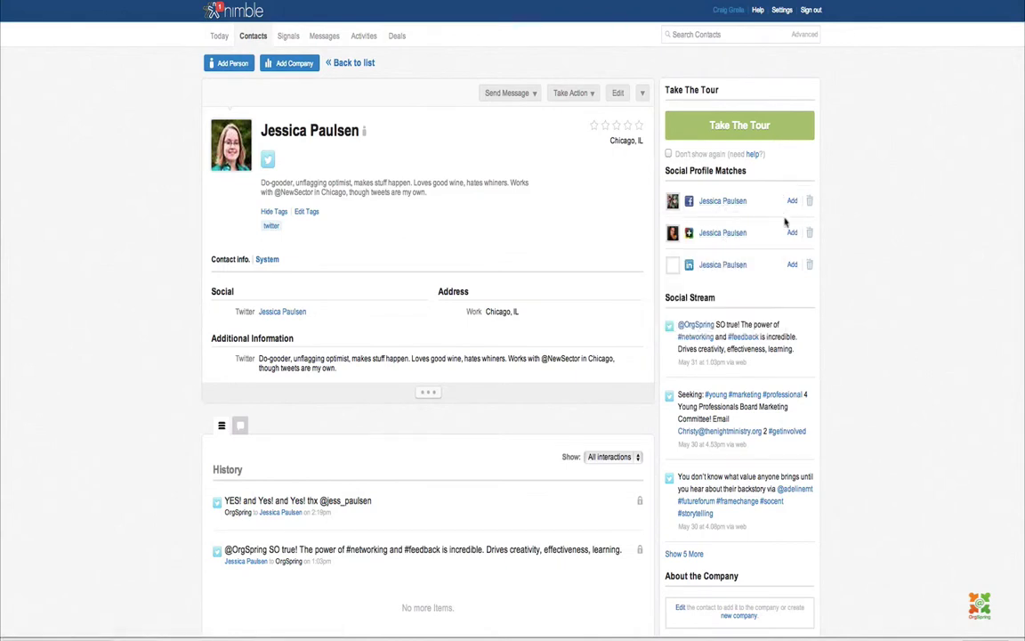
mouse_move(727, 234)
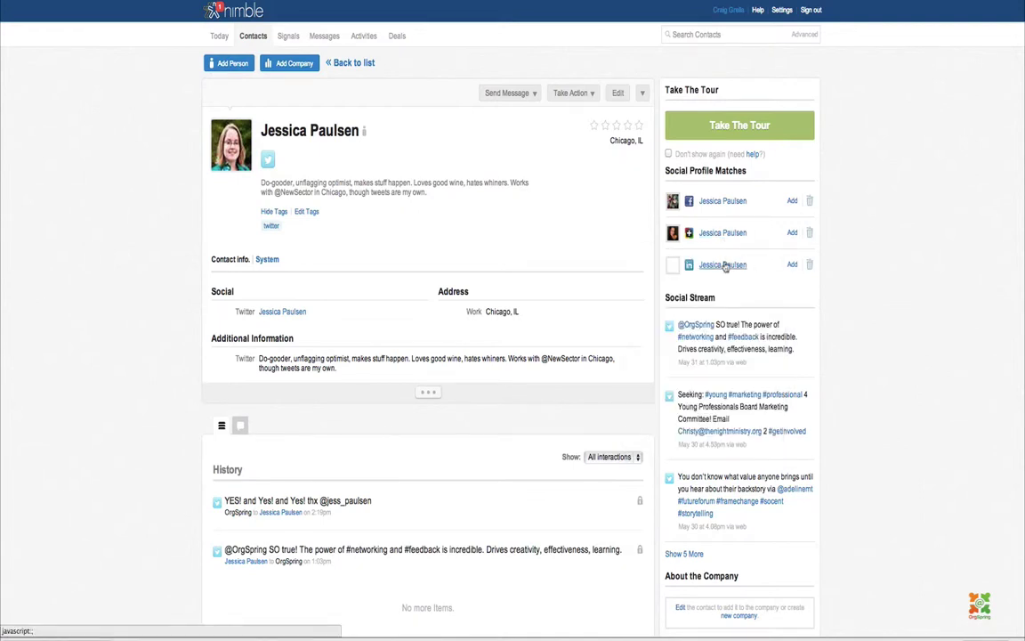
mouse_move(725, 267)
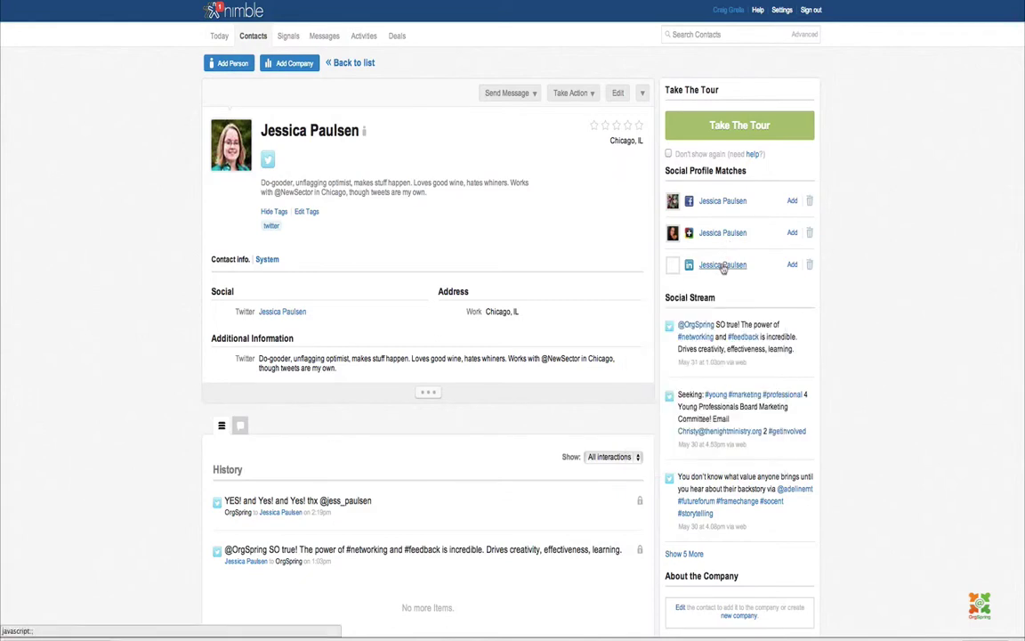
click(792, 266)
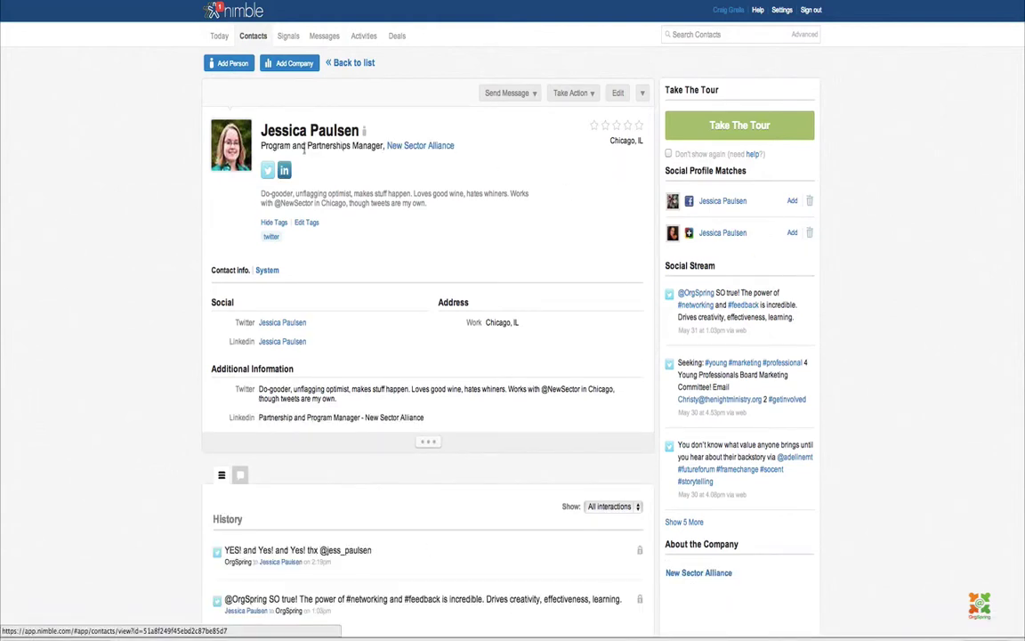
mouse_move(284, 172)
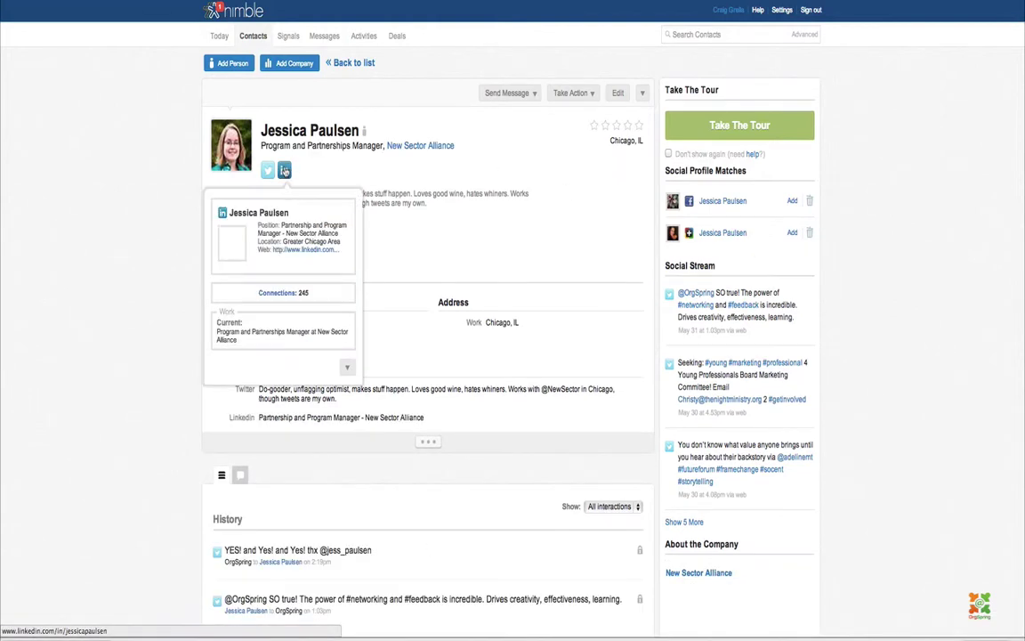
Switch the contact record from its history to the social stream and look through the recent posts.
scroll(402, 274, down, 1)
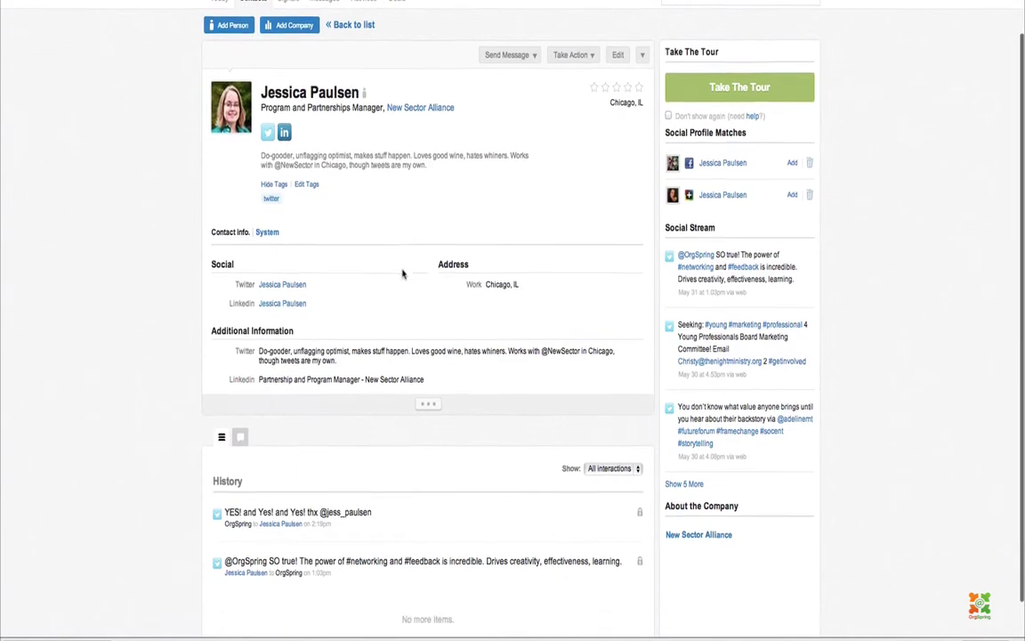
scroll(402, 274, down, 2)
click(241, 399)
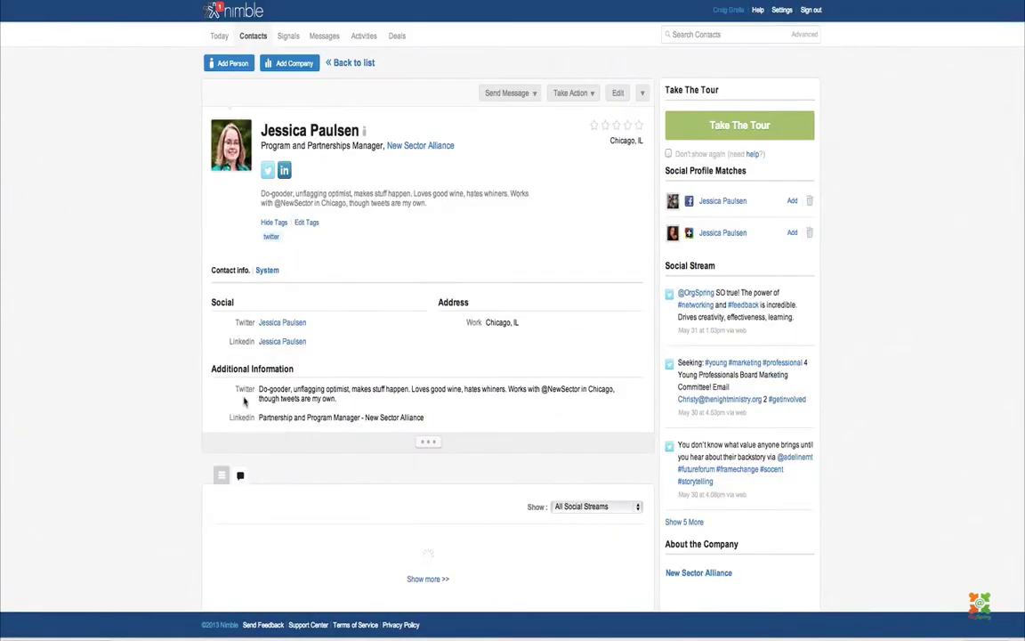
scroll(338, 447, down, 5)
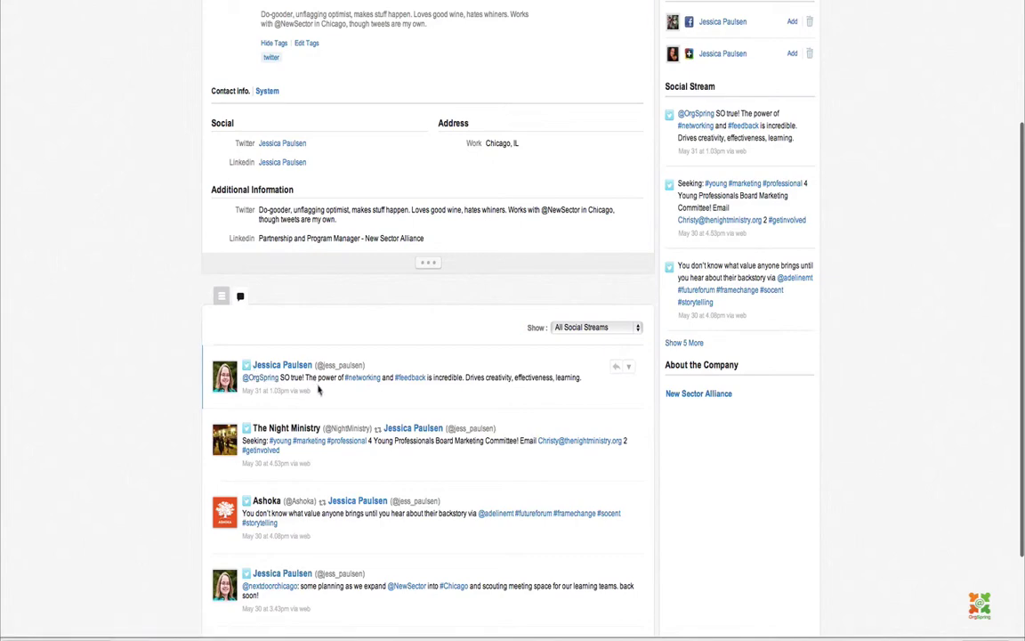
scroll(275, 381, down, 3)
scroll(277, 381, up, 1)
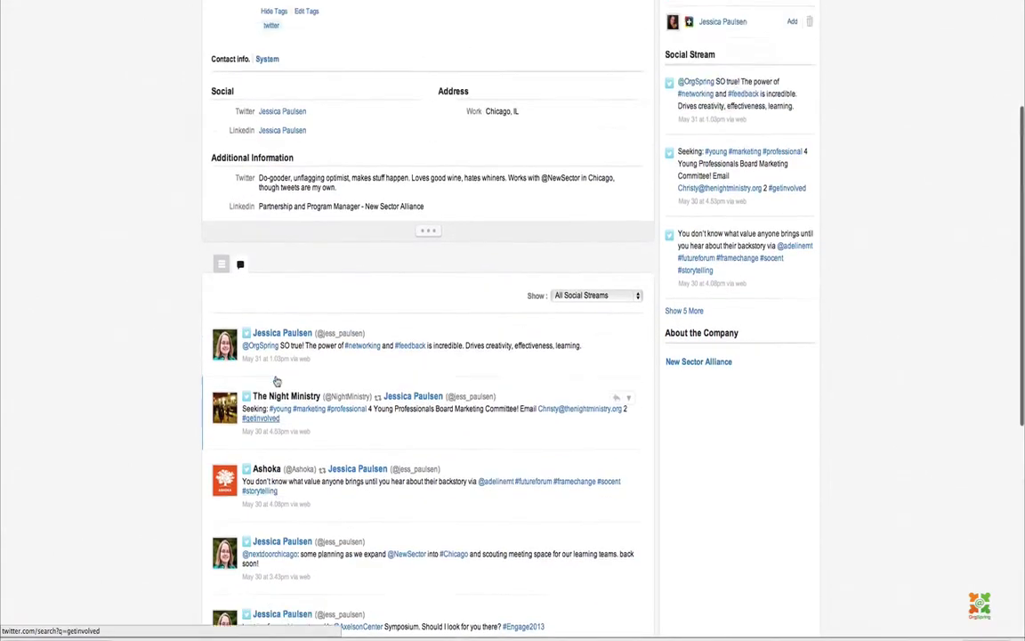
scroll(277, 381, up, 4)
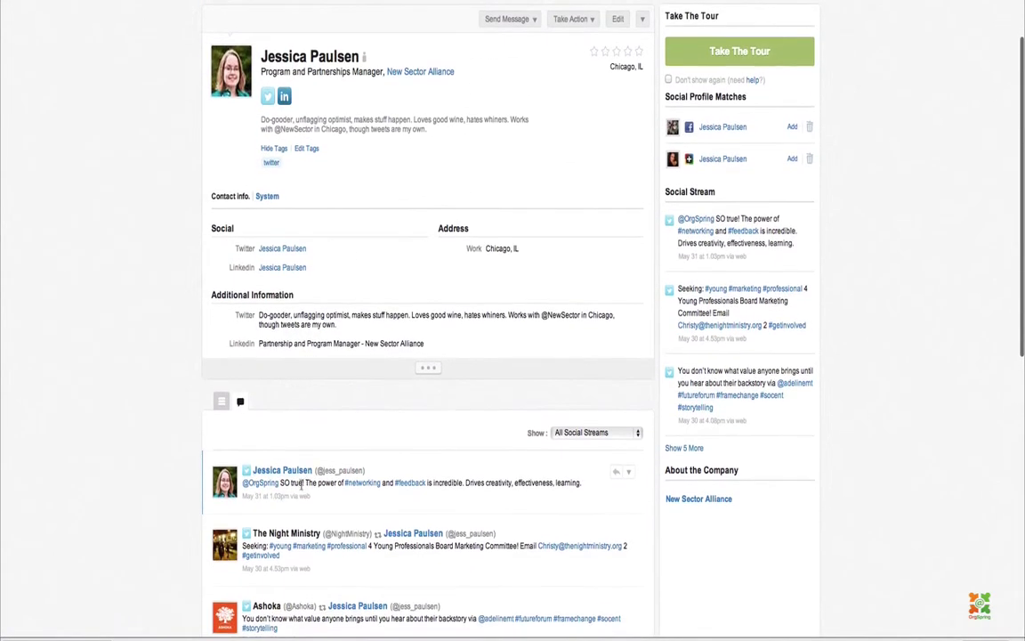
scroll(301, 485, down, 1)
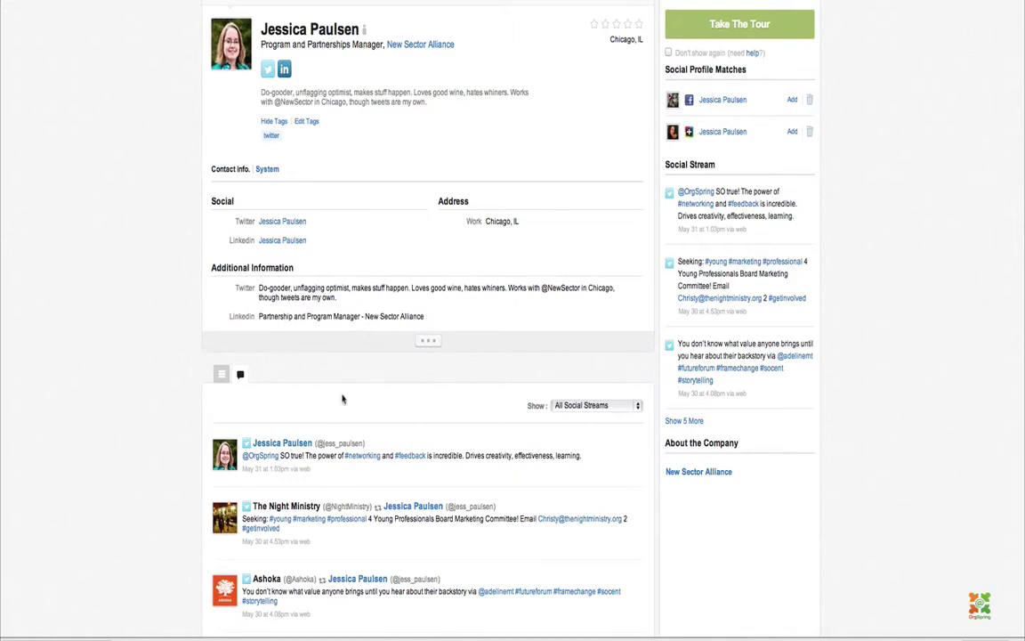
scroll(341, 452, down, 1)
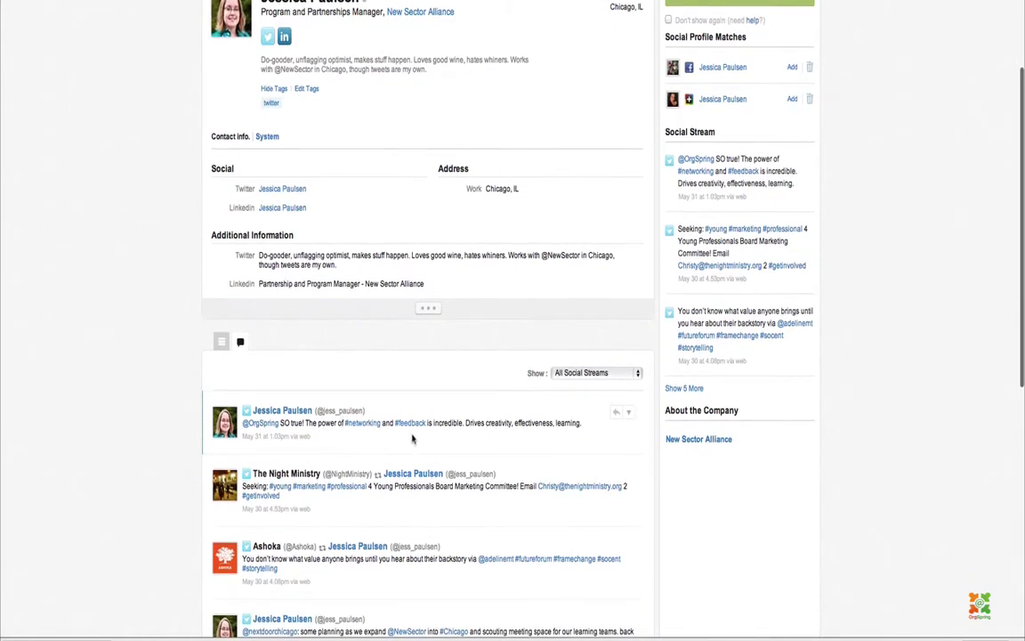
scroll(356, 418, up, 4)
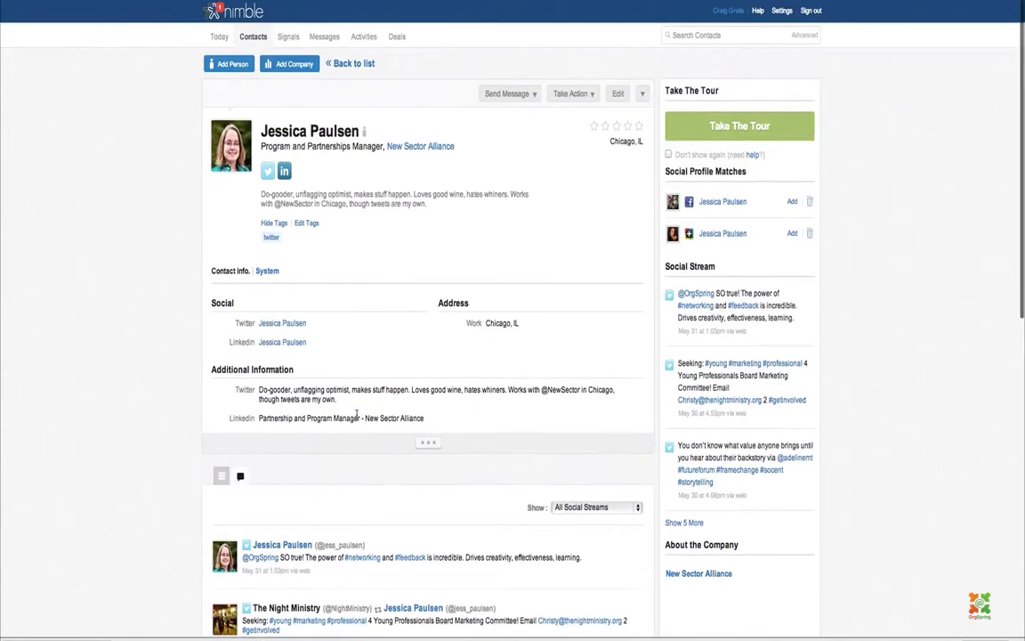
Start a task from the contact's newest tweet, with the due date left at Later and the account owner as assignee.
scroll(450, 463, down, 2)
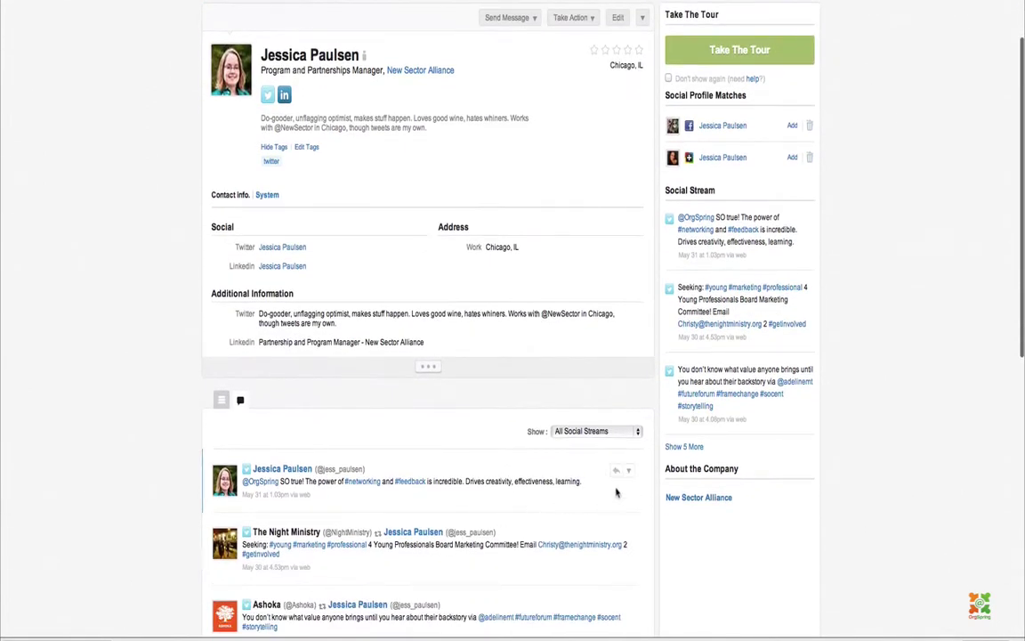
scroll(502, 477, down, 1)
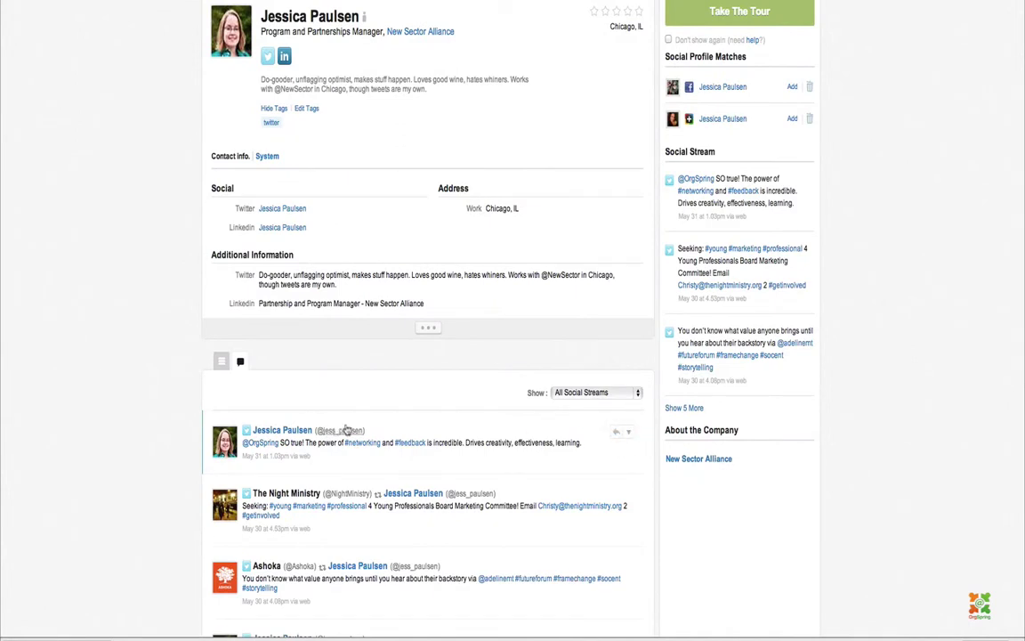
click(629, 435)
click(592, 433)
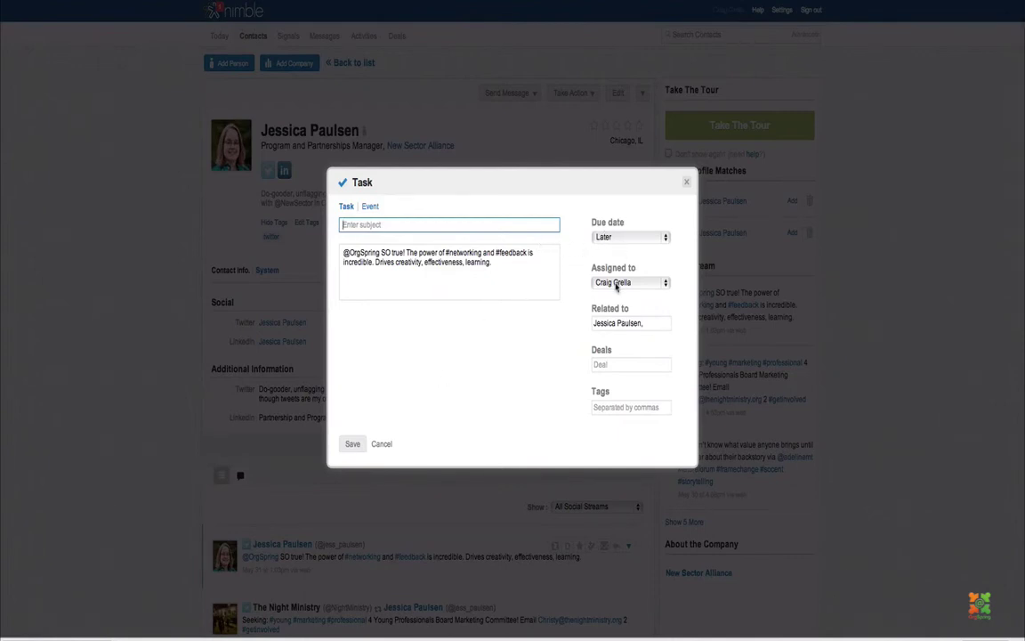
key(Tab)
key(Tab)
key(Tab)
key(space)
key(Return)
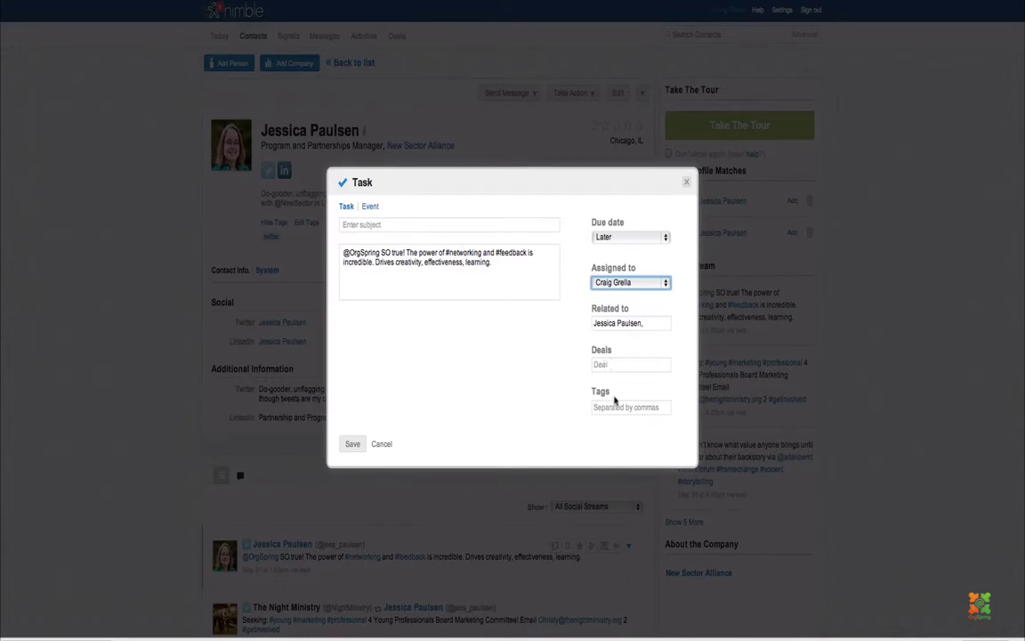
Title the task "Follow up with" plus the contact's first name and save it.
click(405, 224)
text(Fo)
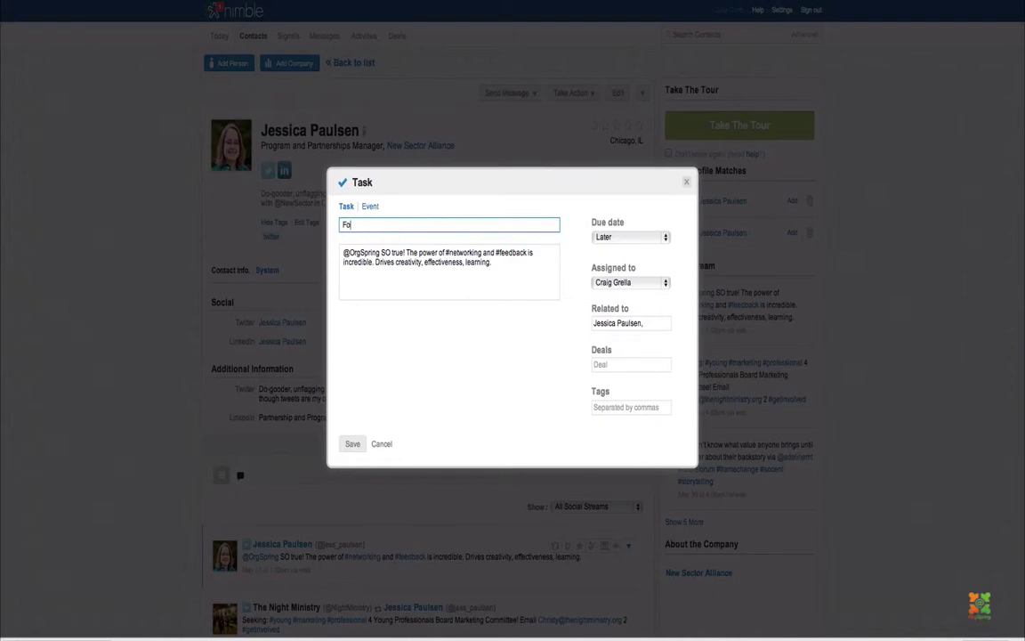
text(llow up with Jessica)
click(353, 444)
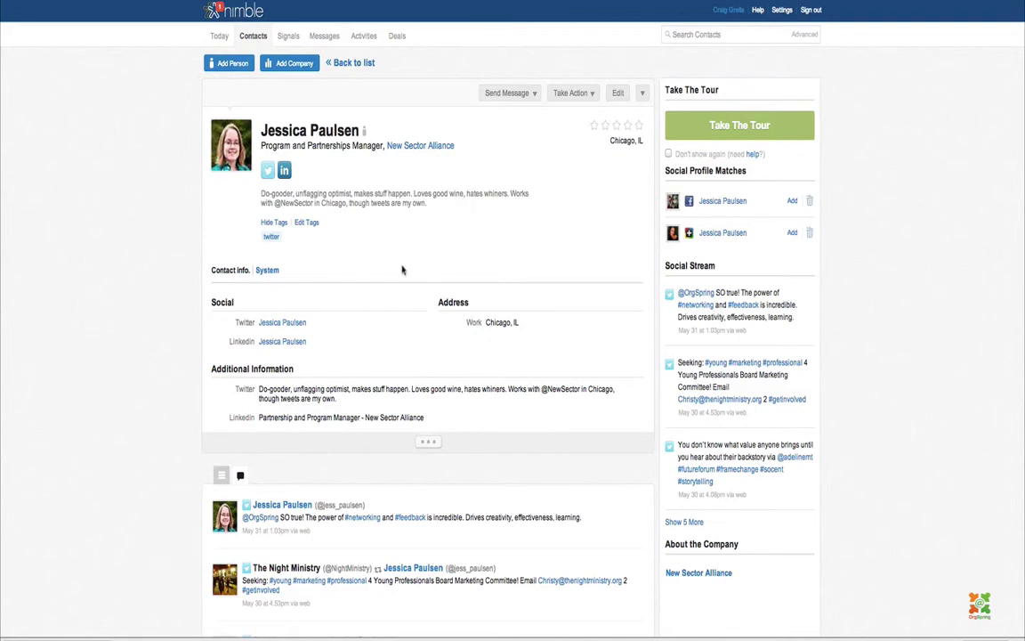
Show the contact's interaction history with the contact details collapsed, and view the details of a follow-up task.
click(222, 474)
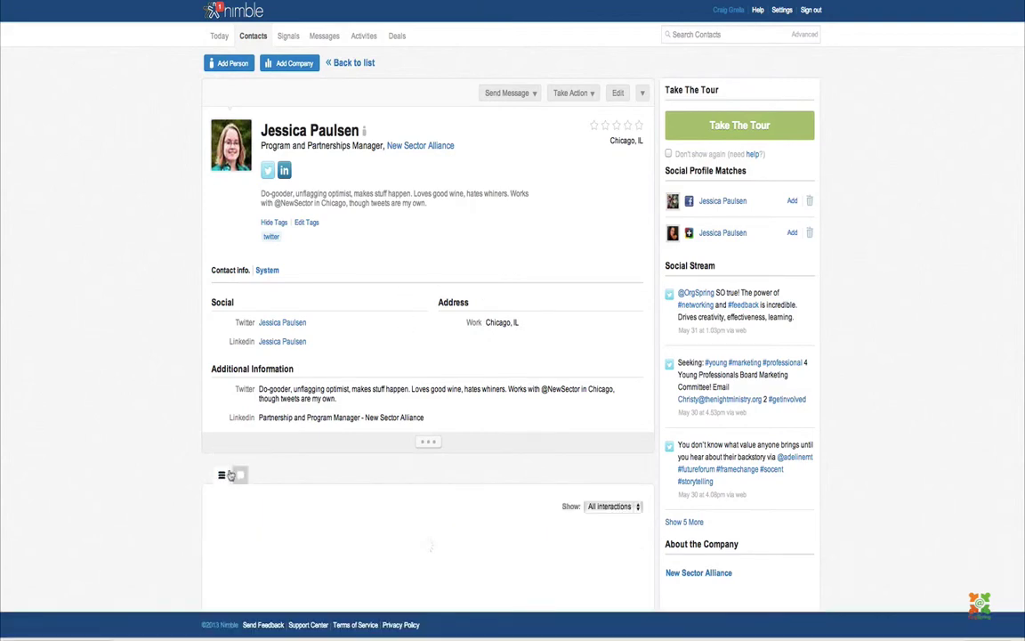
scroll(311, 460, down, 3)
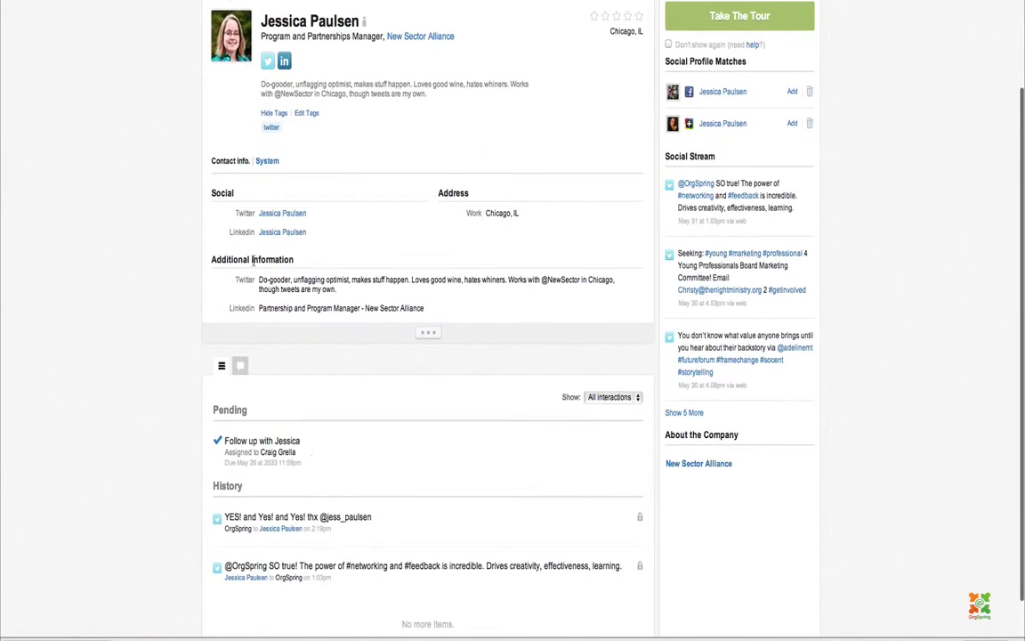
click(425, 332)
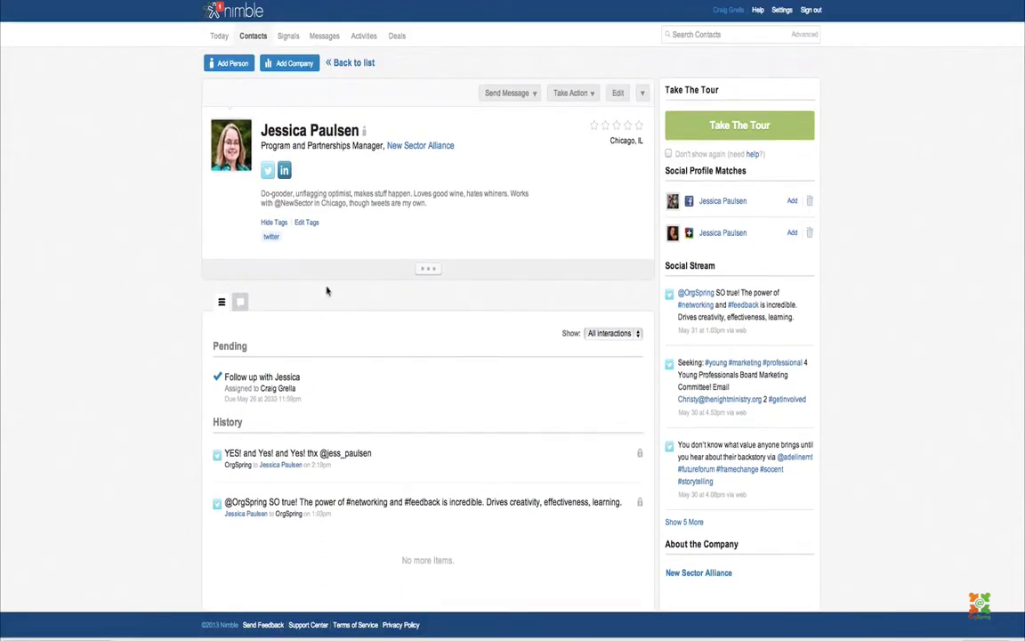
click(254, 377)
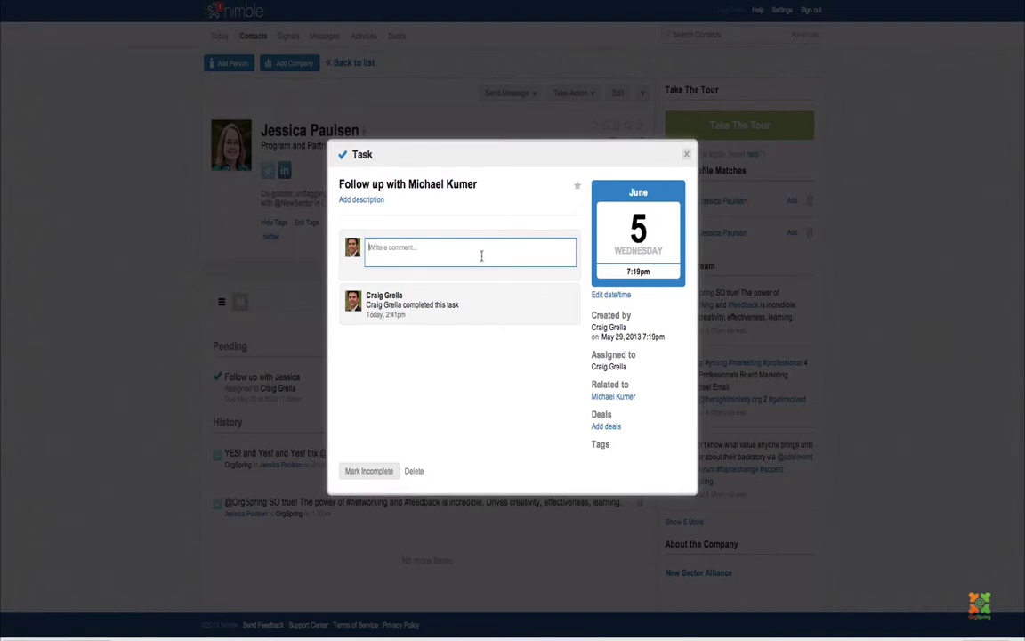
click(685, 151)
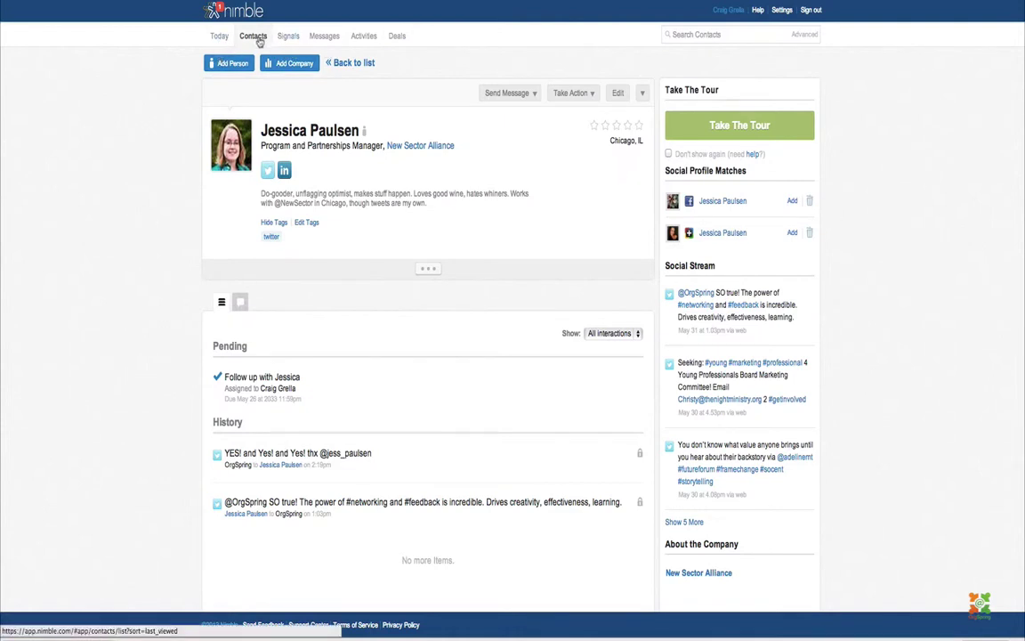
Open Signals (Beta), filter the engagement signals to Birthdays and look through the list.
click(292, 39)
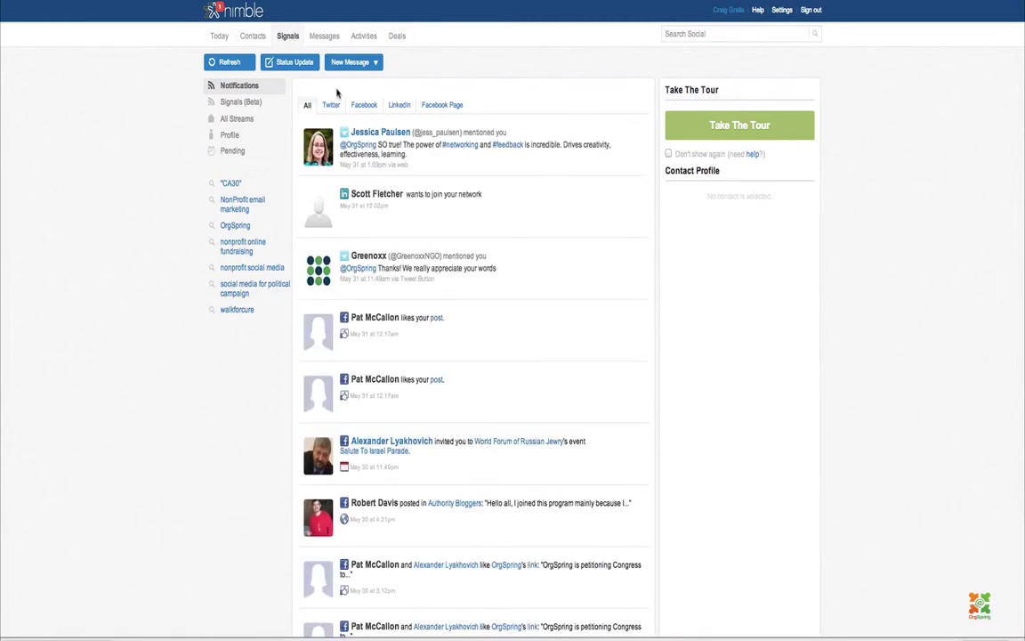
click(233, 105)
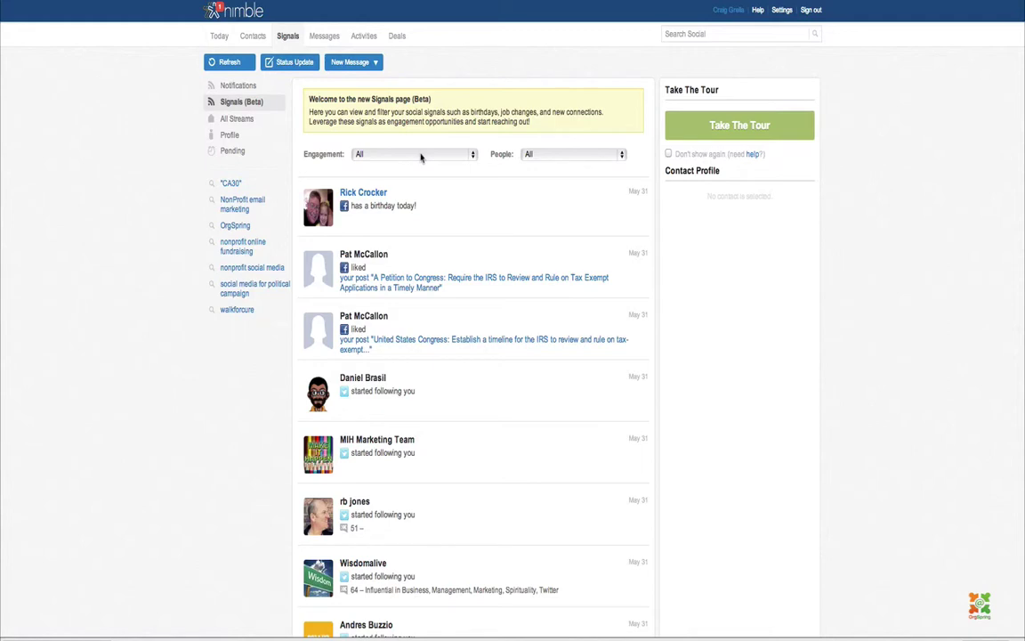
click(421, 157)
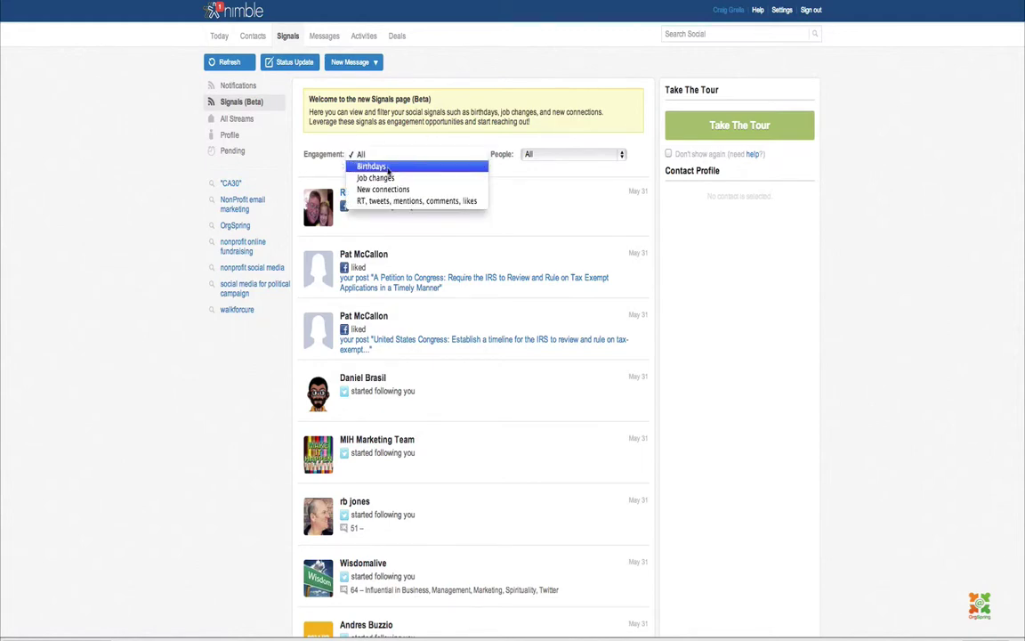
click(418, 165)
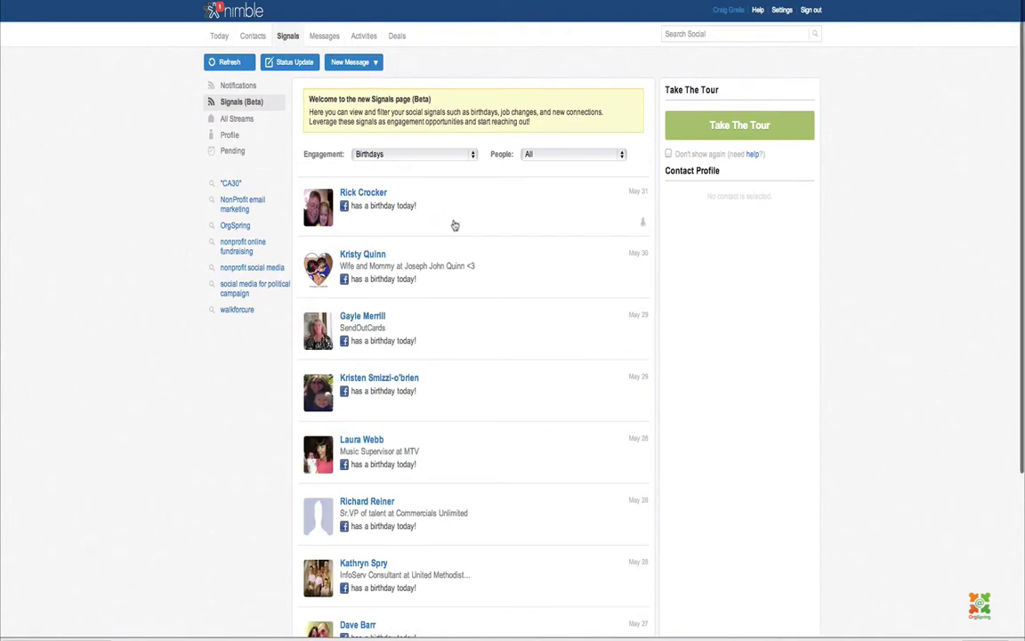
scroll(454, 225, down, 2)
scroll(445, 240, down, 1)
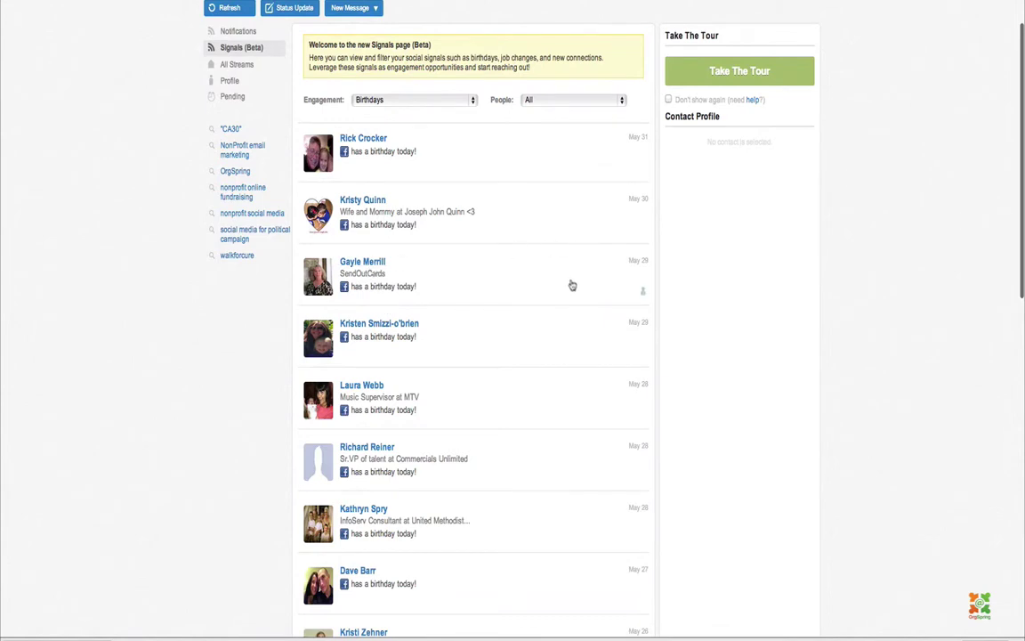
scroll(572, 285, up, 3)
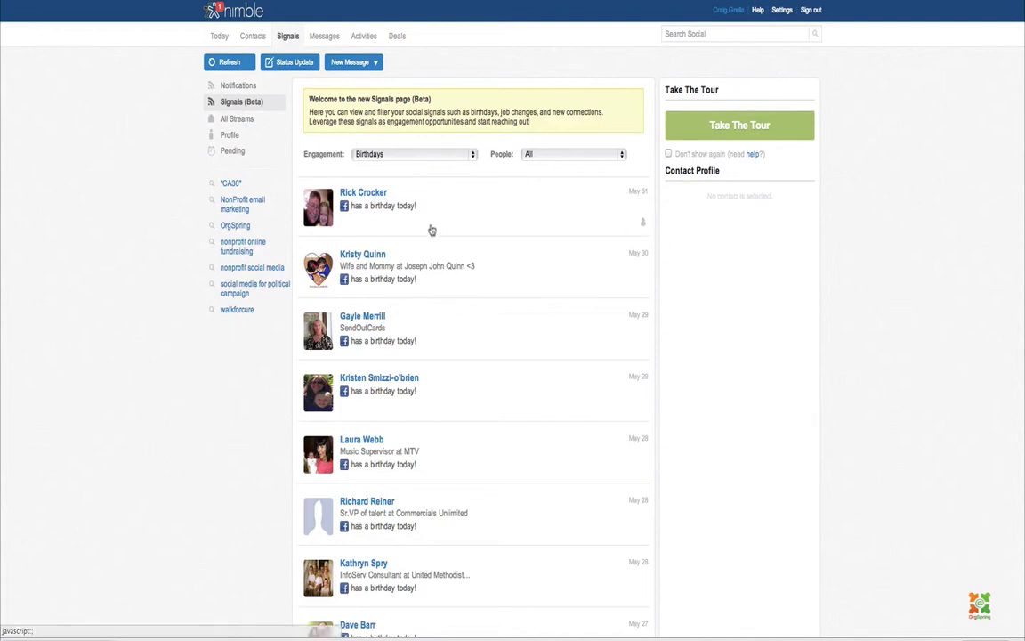
Filter the engagement signals to Job changes and look through the list.
click(434, 155)
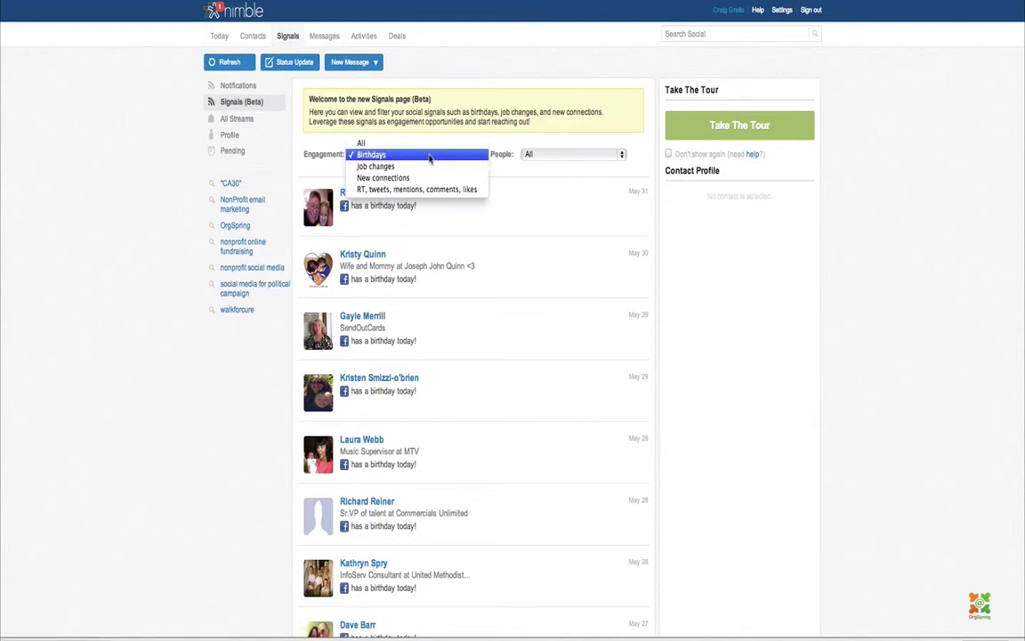
click(425, 167)
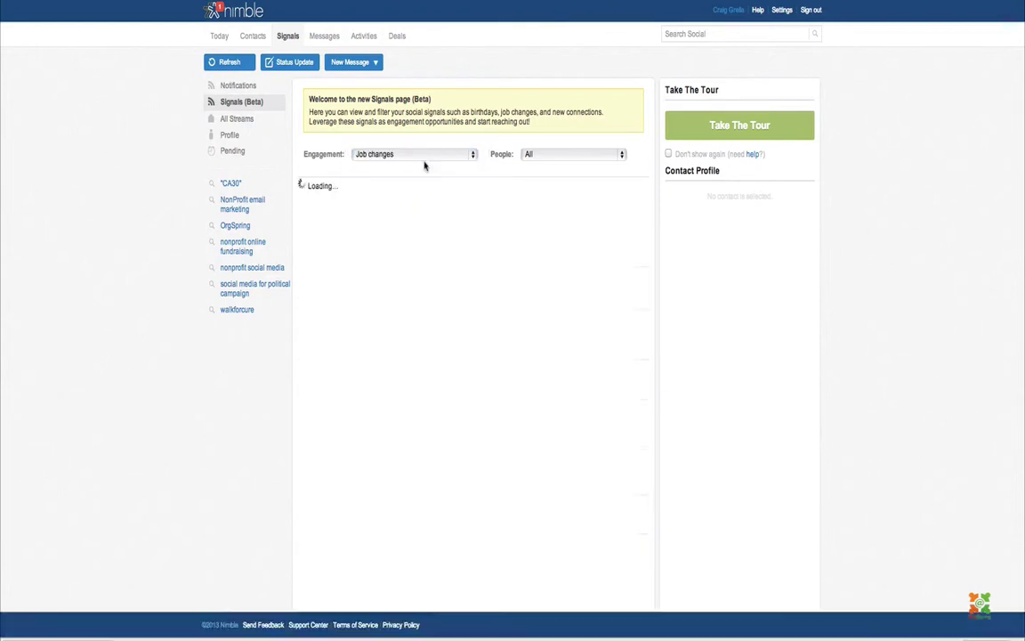
scroll(453, 258, down, 2)
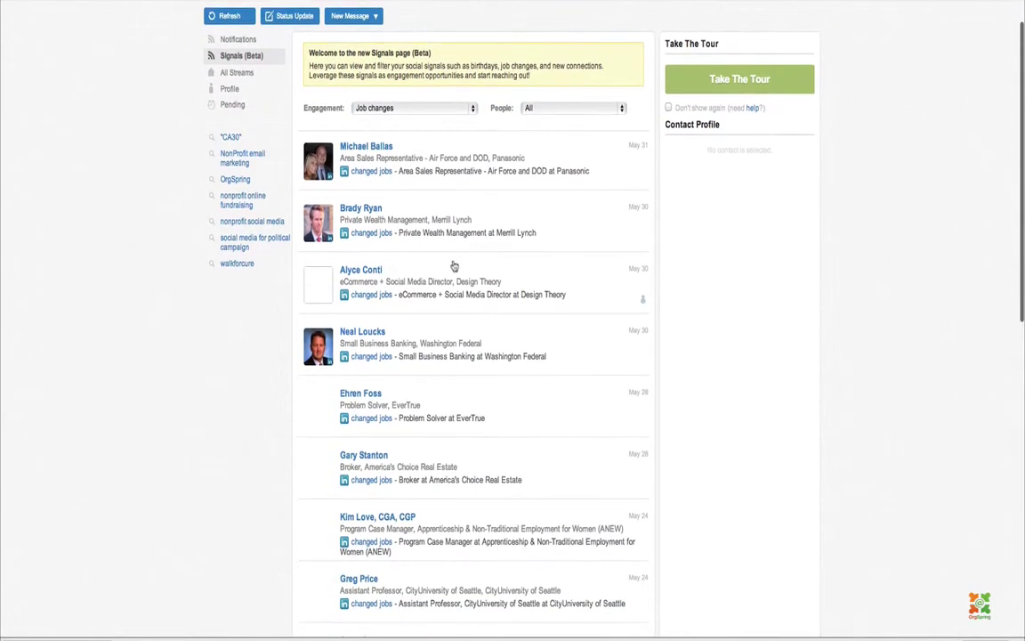
scroll(453, 267, up, 2)
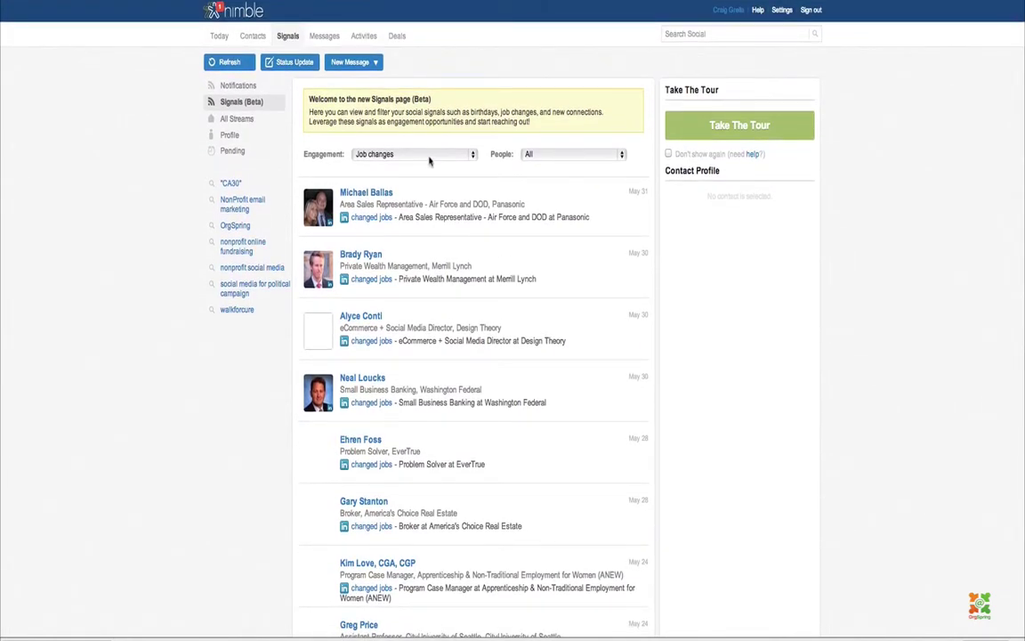
Filter the engagement signals to New connections, look through the list and view the newest follower's Twitter profile.
click(429, 160)
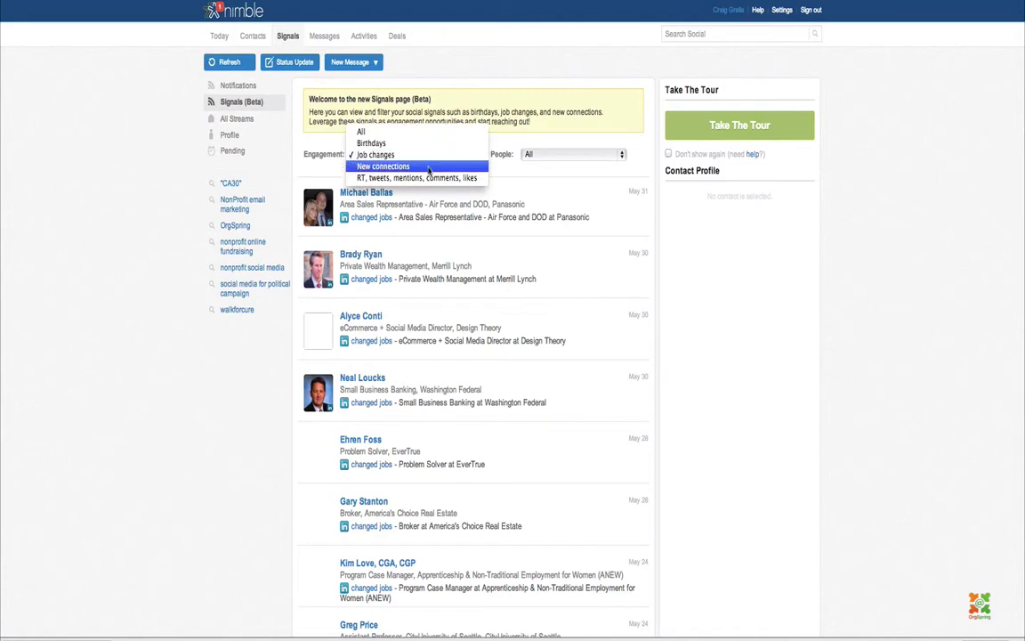
click(428, 167)
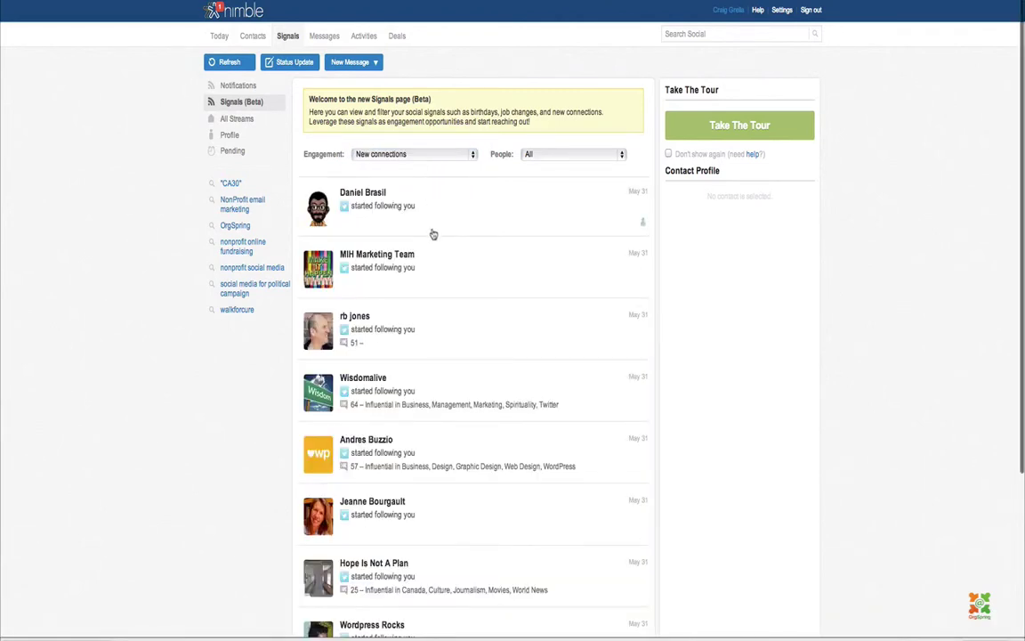
scroll(432, 233, down, 1)
scroll(432, 233, down, 3)
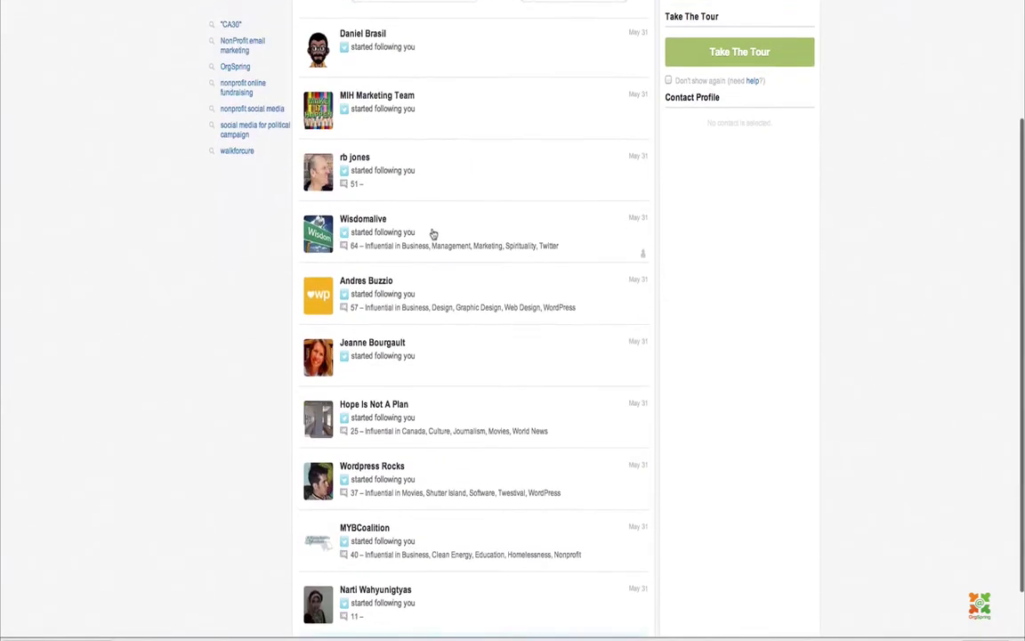
scroll(433, 233, up, 4)
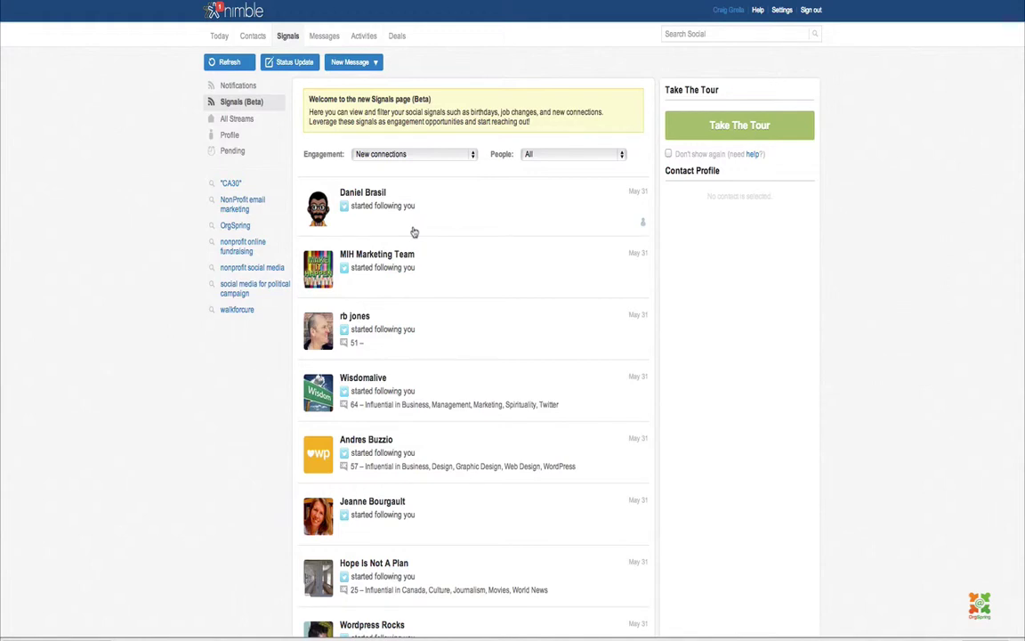
click(362, 193)
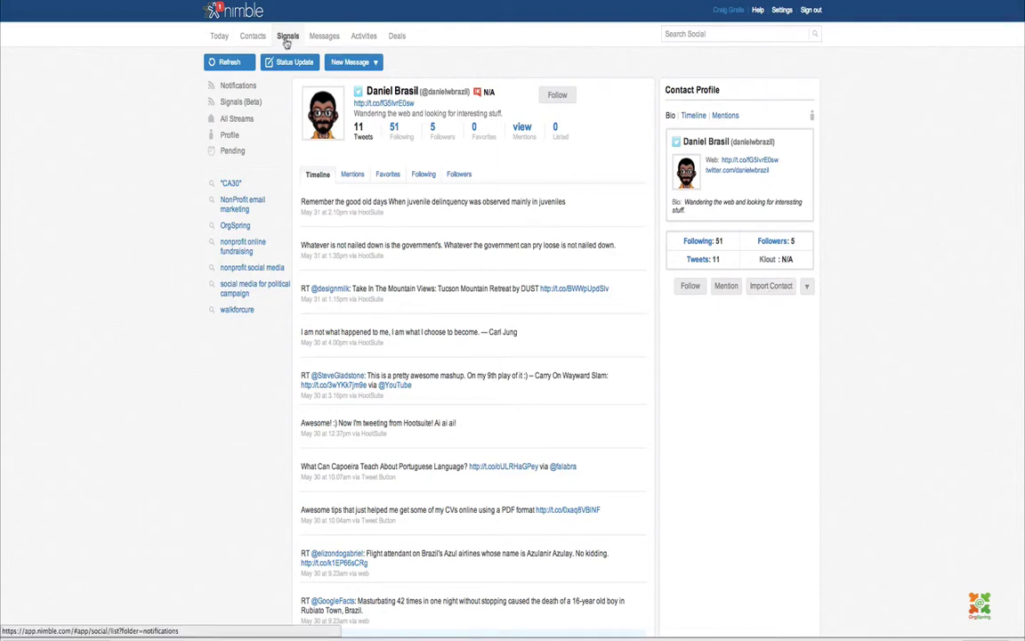
Return to Signals (Beta), filter the engagement to "RT, tweets, mentions, comments, likes" and look through the list.
click(238, 103)
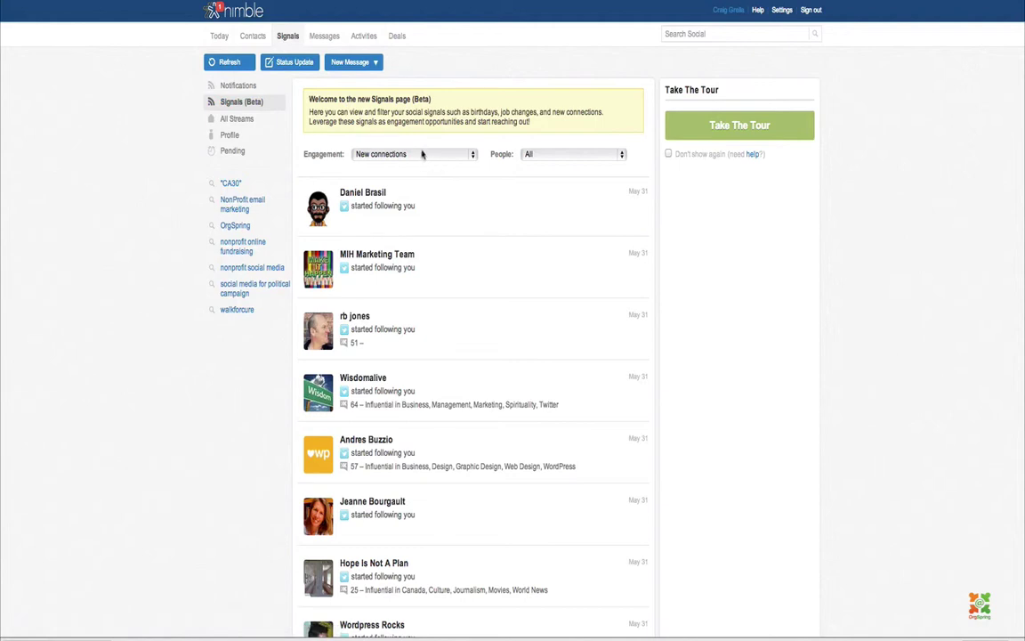
click(424, 155)
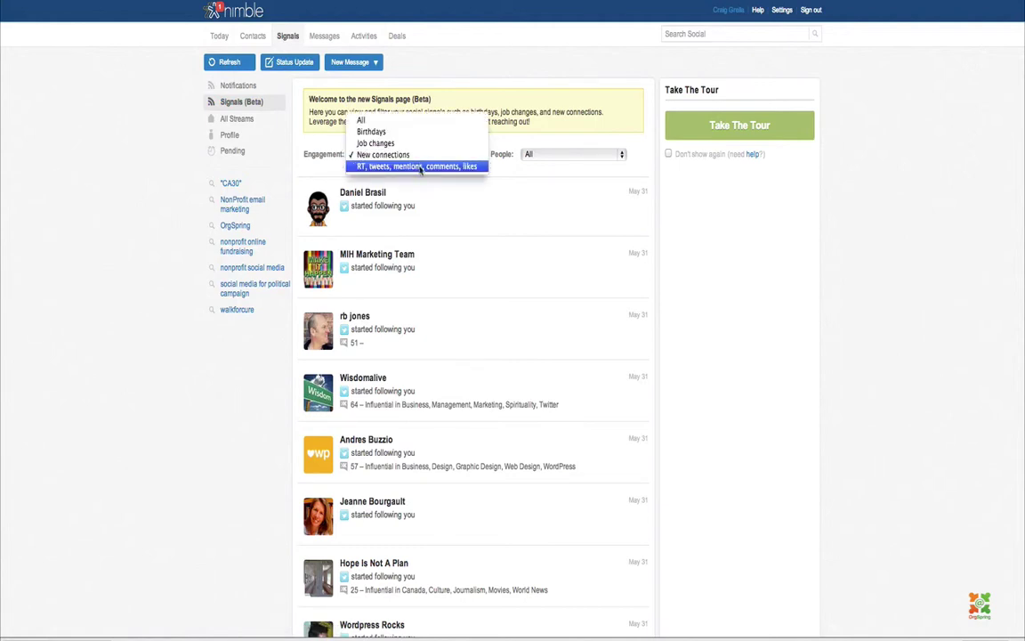
click(420, 167)
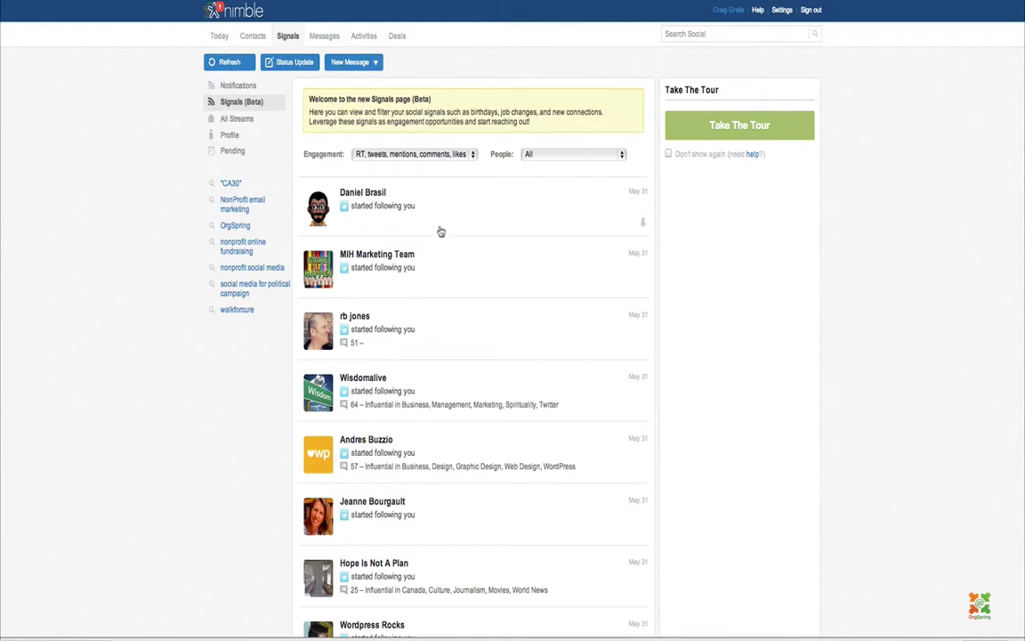
scroll(439, 231, down, 10)
scroll(440, 231, up, 10)
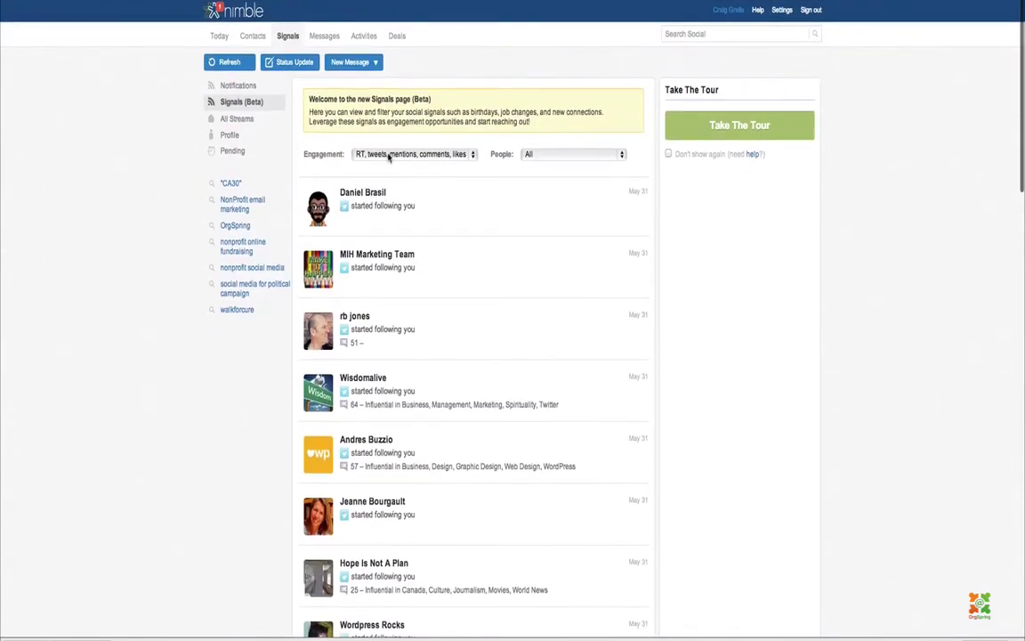
scroll(390, 224, down, 5)
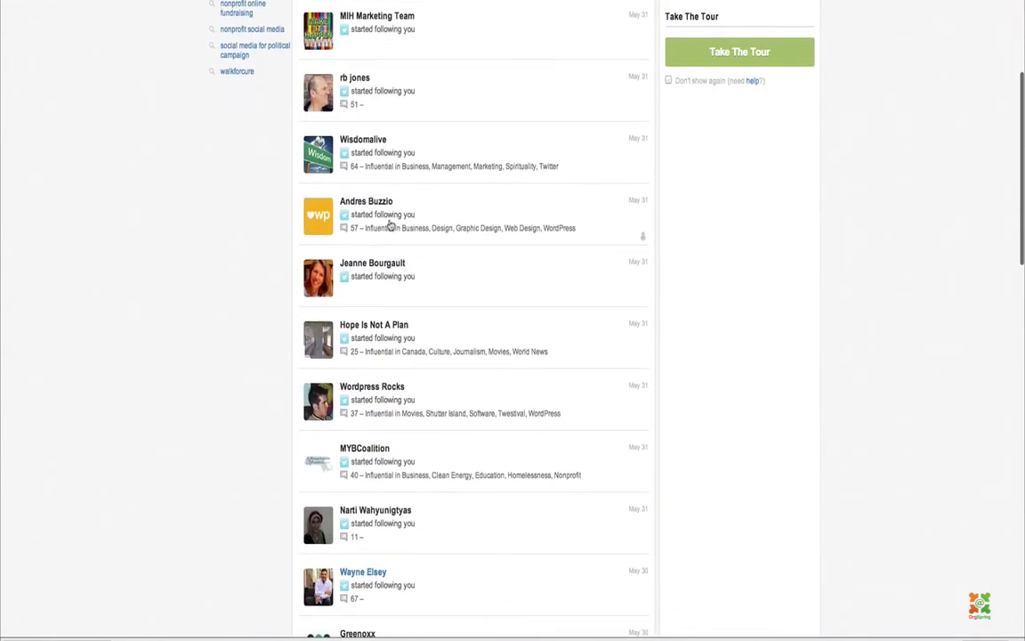
scroll(390, 224, down, 3)
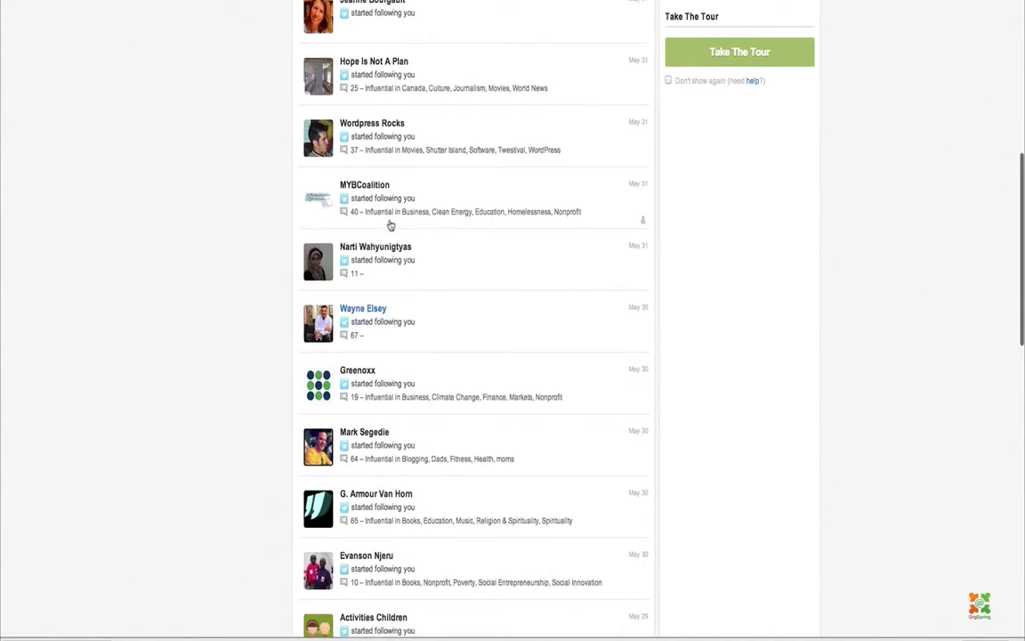
scroll(390, 224, down, 5)
scroll(389, 226, down, 8)
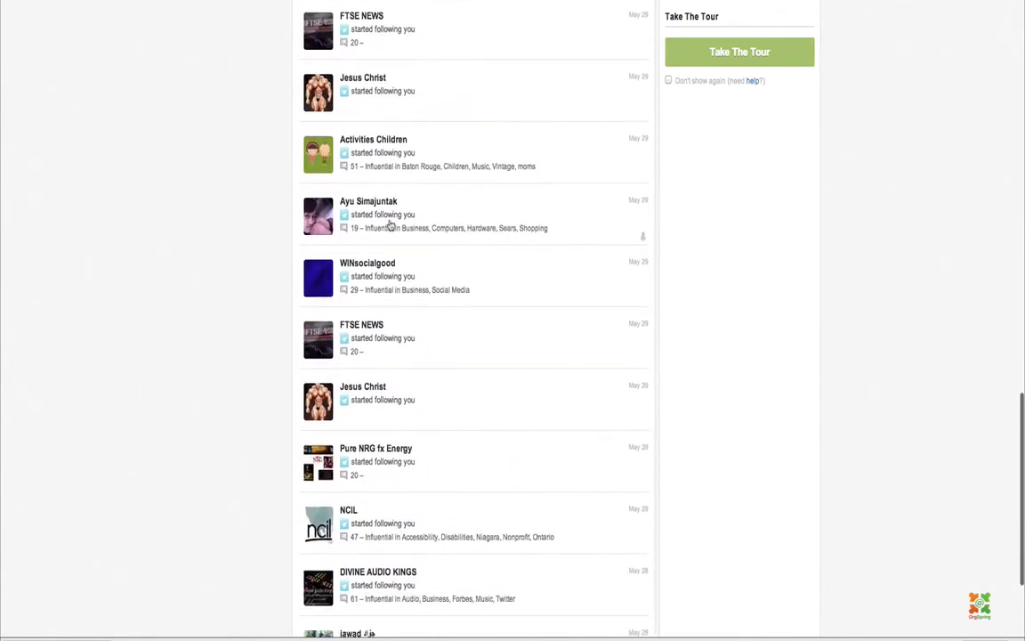
scroll(390, 226, up, 15)
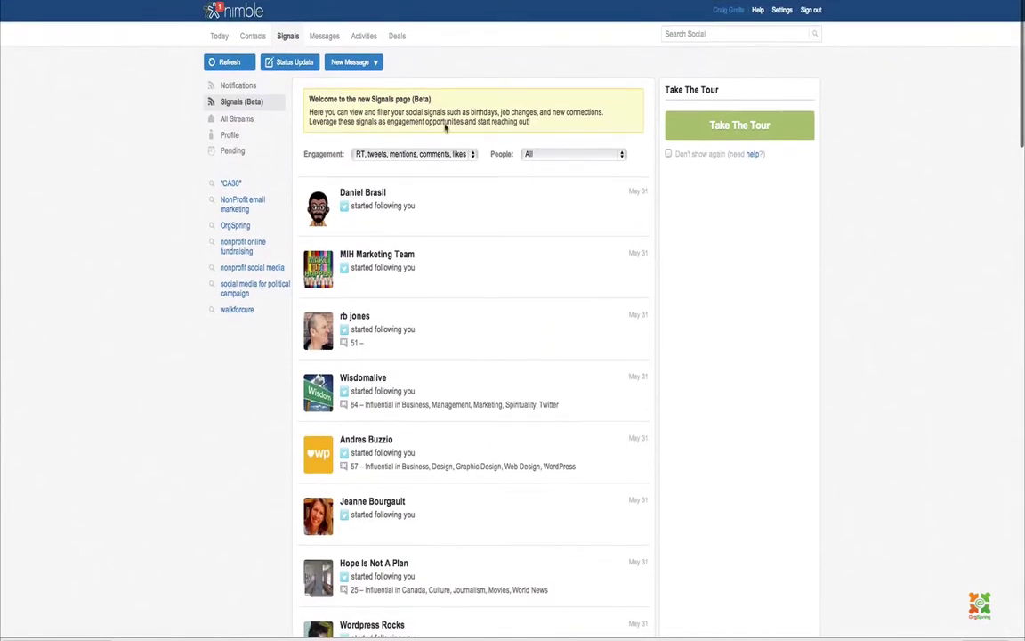
Open All Streams and view the Facebook, LinkedIn and Facebook Page streams one after another.
click(238, 118)
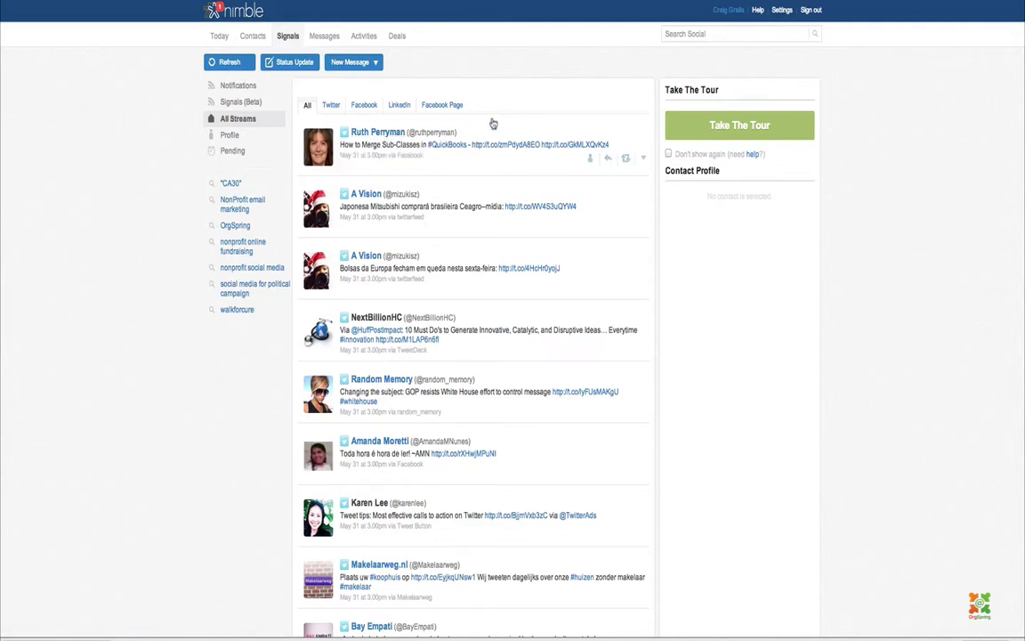
click(360, 107)
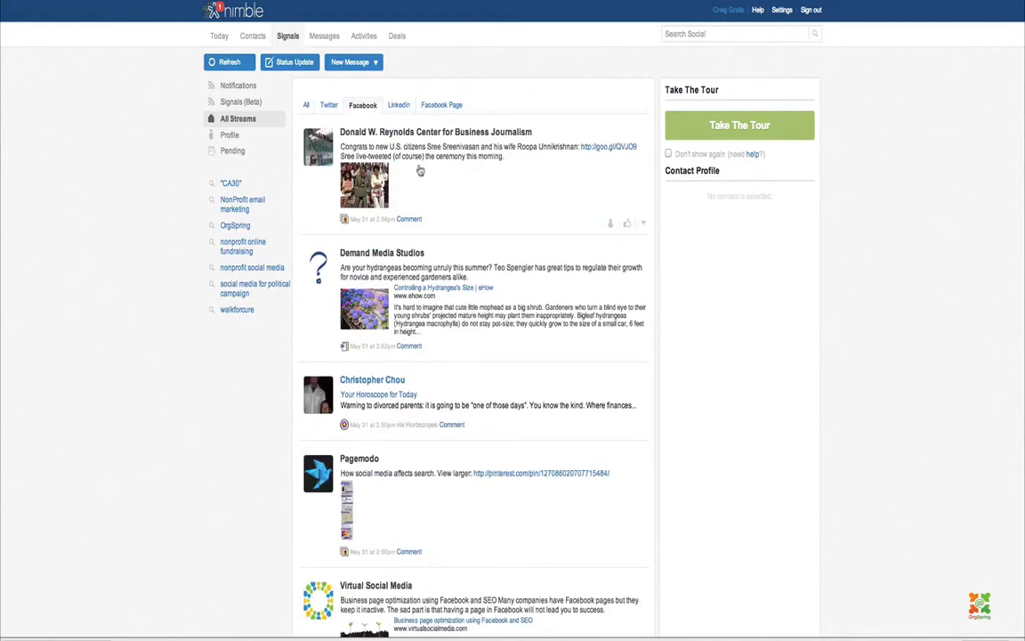
click(397, 105)
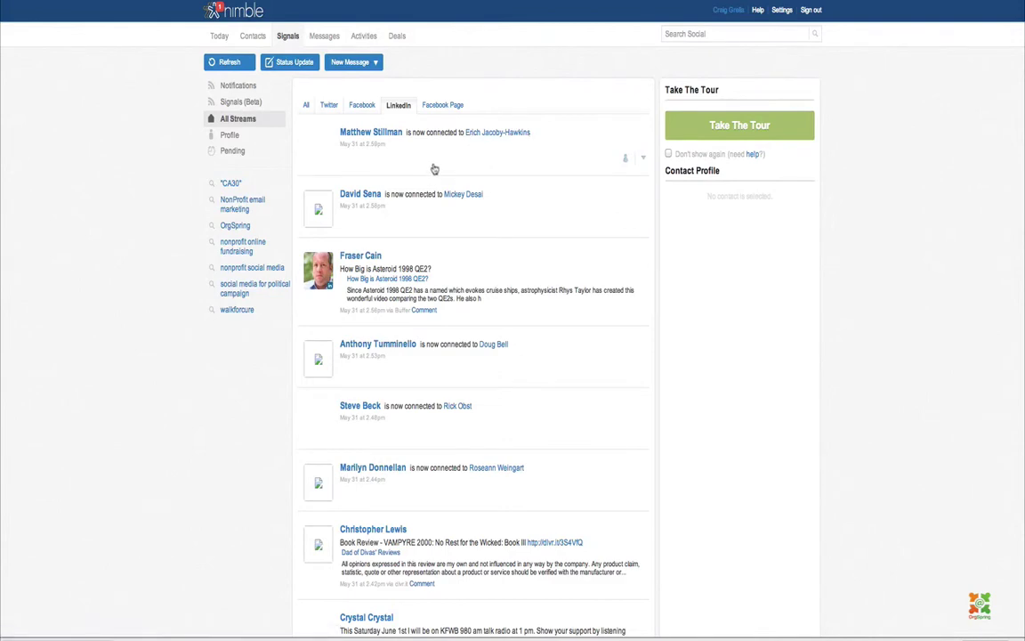
click(442, 106)
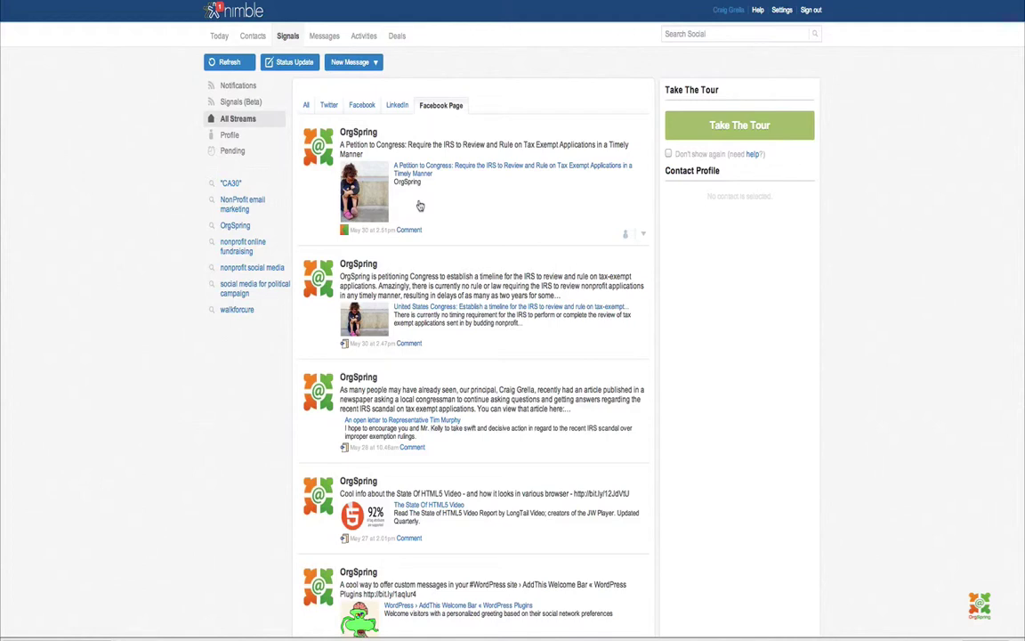
View the account owner's own social profile, followed by the pending scheduled posts.
click(229, 136)
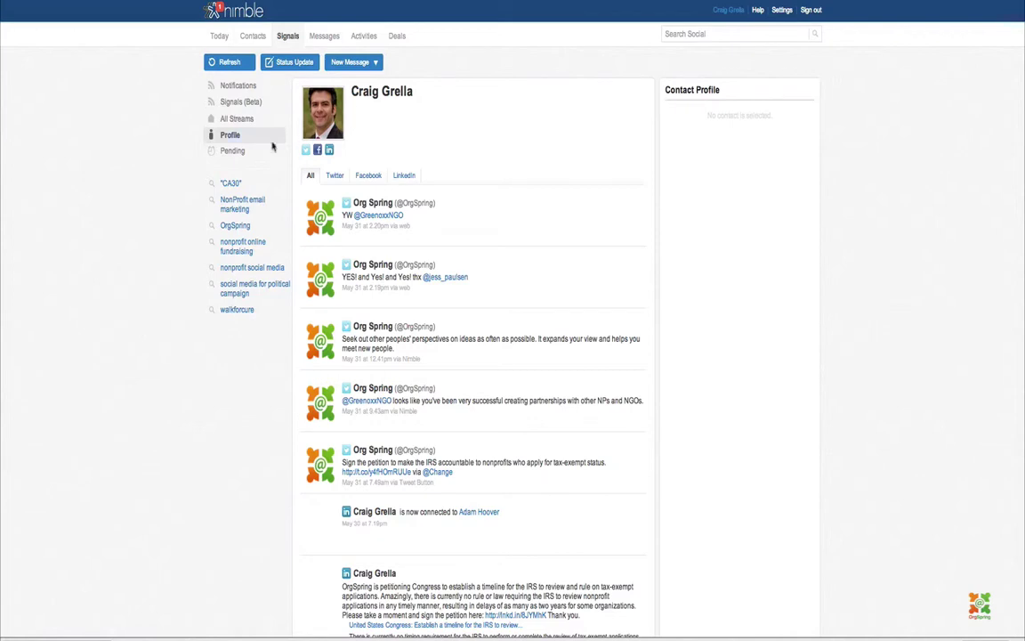
click(240, 152)
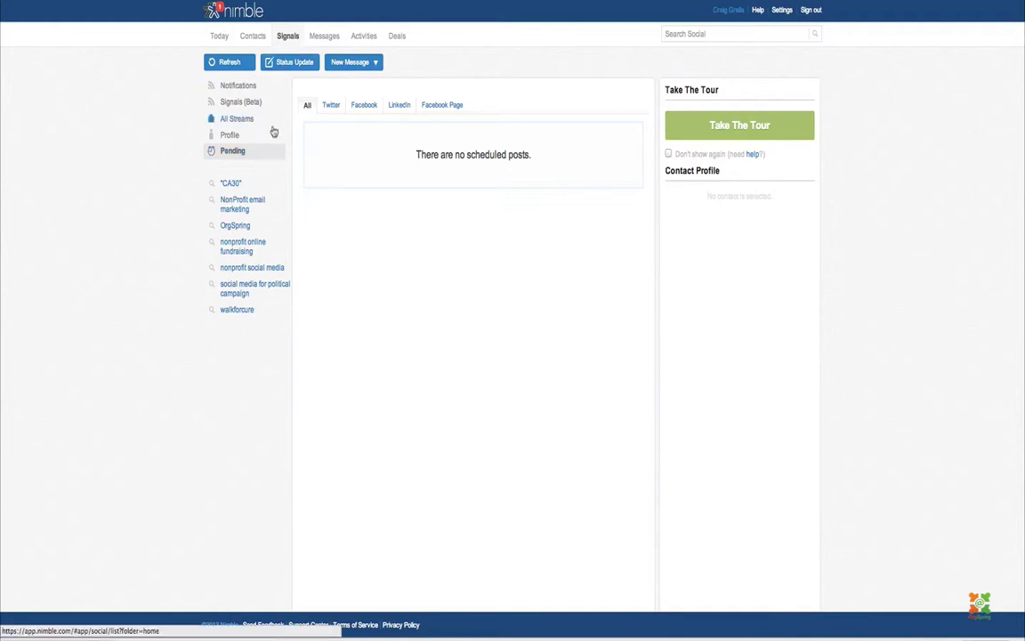
Run the saved social searches "OrgSpring" and "social media for political campaign" to view their matching posts.
click(242, 227)
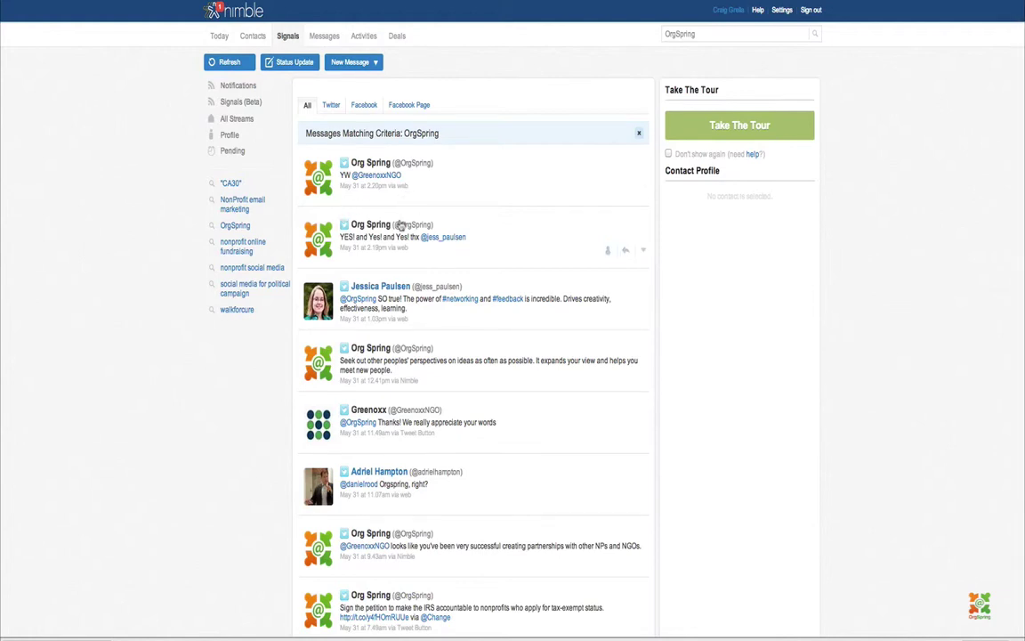
click(258, 290)
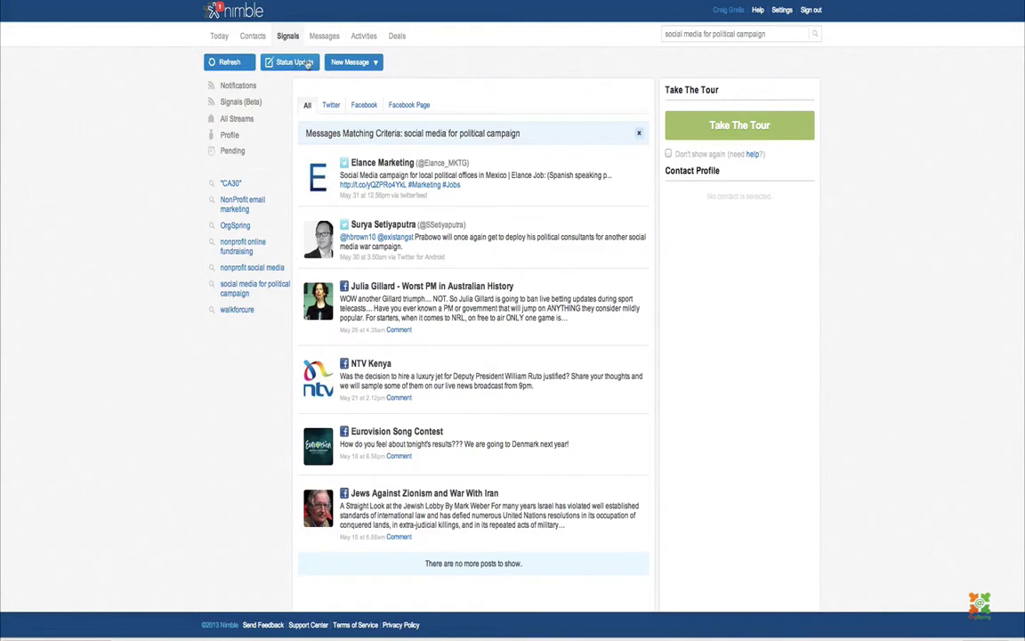
click(376, 63)
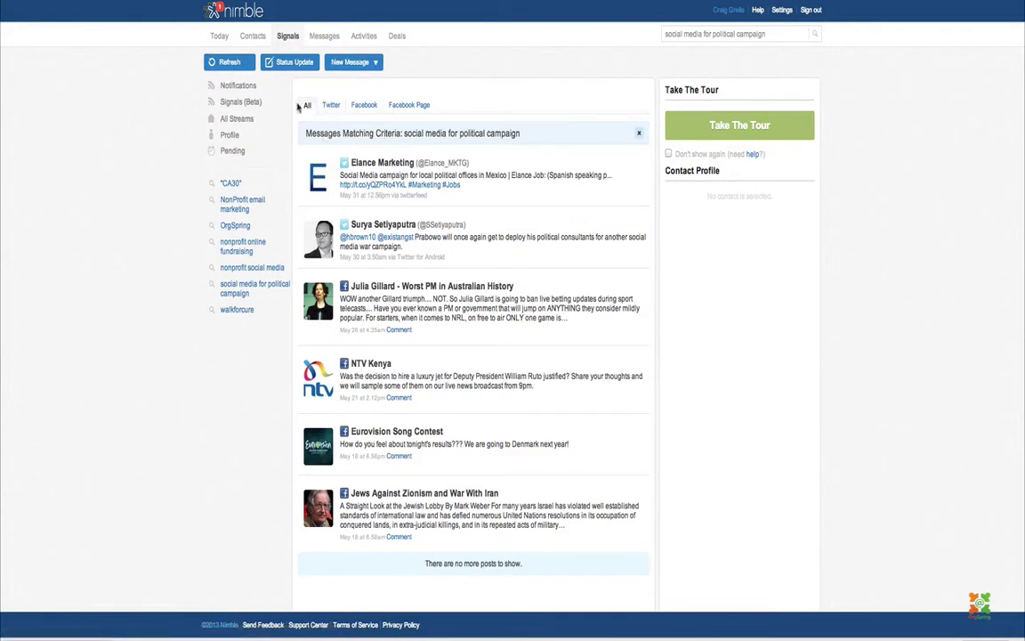
Switch to Messages and go back from the open email to the full inbox list.
click(325, 37)
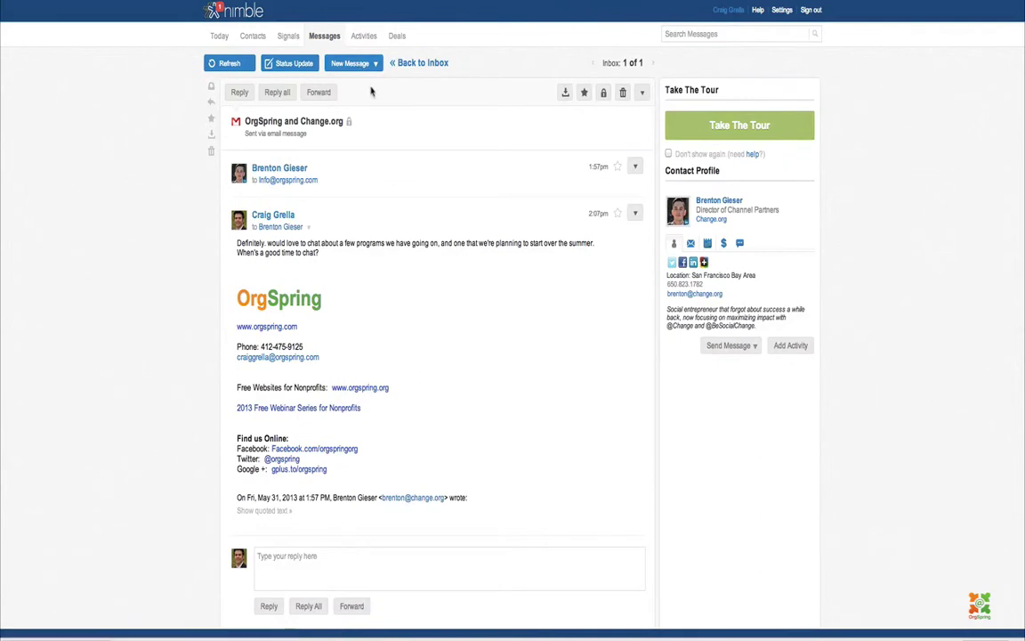
click(424, 64)
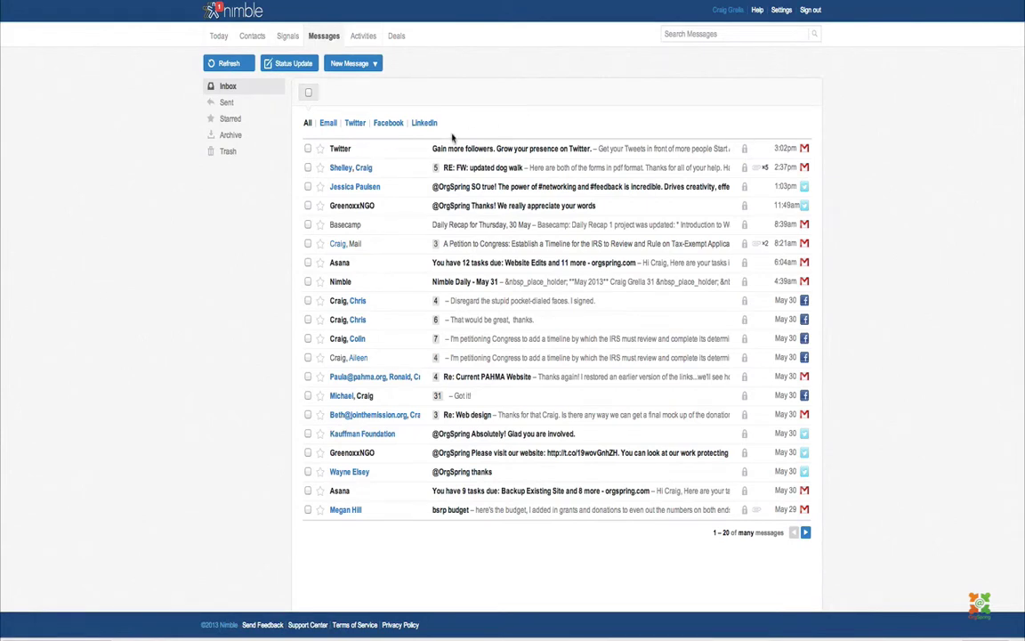
click(236, 90)
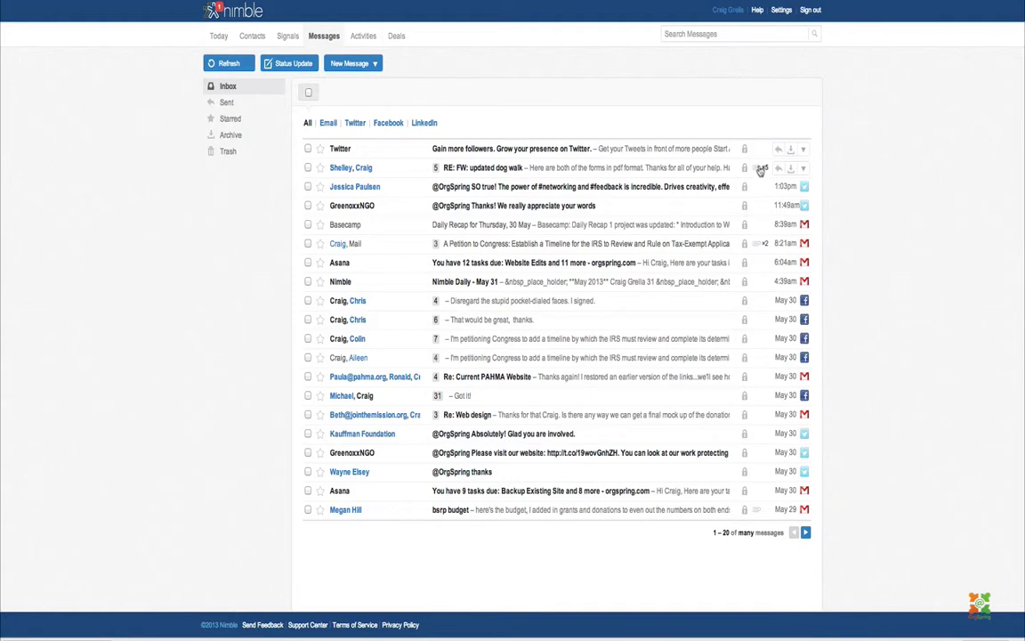
Open the "RE: FW: updated dog walk" email conversation and read through the whole thread.
click(474, 168)
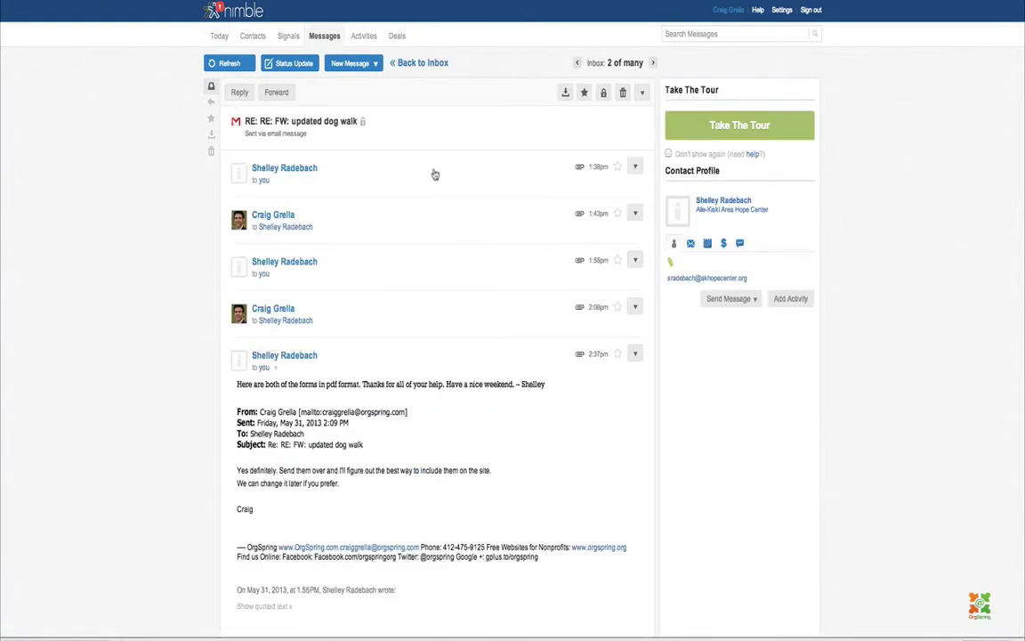
scroll(434, 174, down, 3)
scroll(434, 175, up, 3)
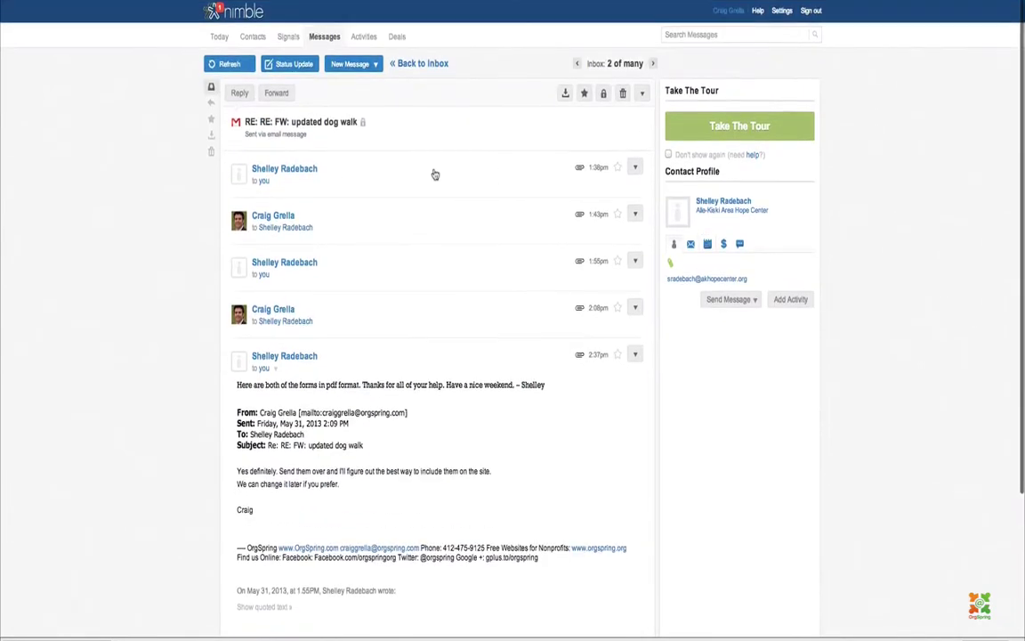
scroll(406, 171, down, 1)
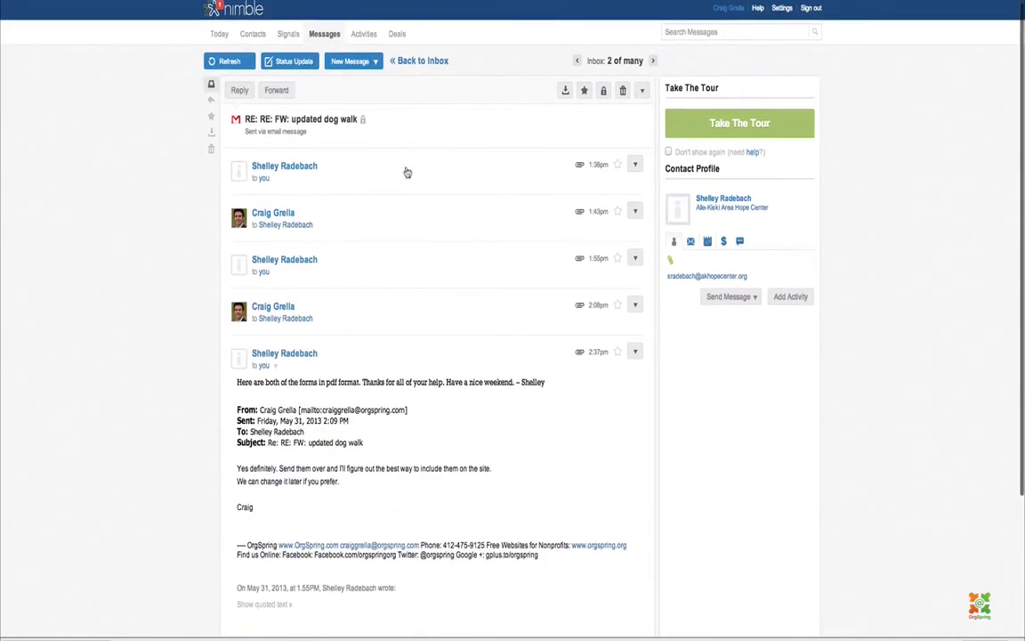
scroll(408, 172, down, 3)
scroll(423, 172, up, 3)
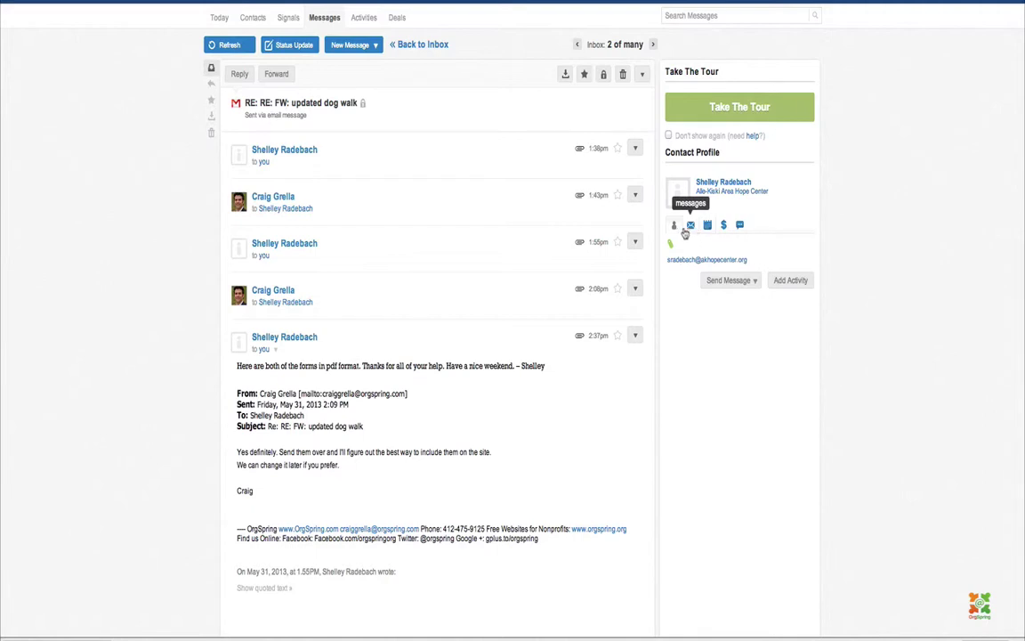
Show the sender's message history in the contact profile beside the email thread.
mouse_move(677, 254)
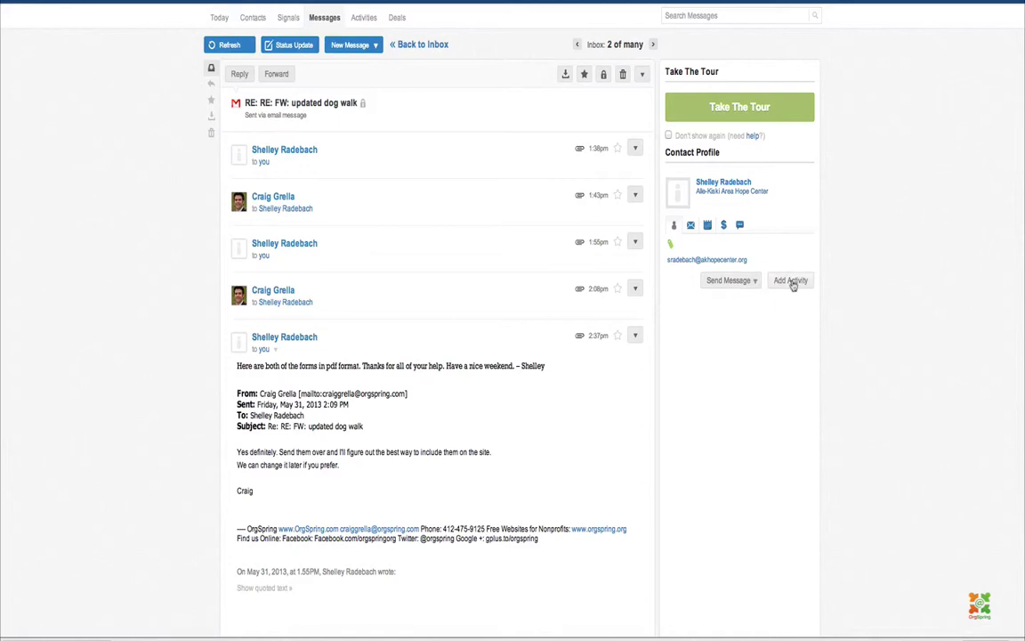
click(706, 228)
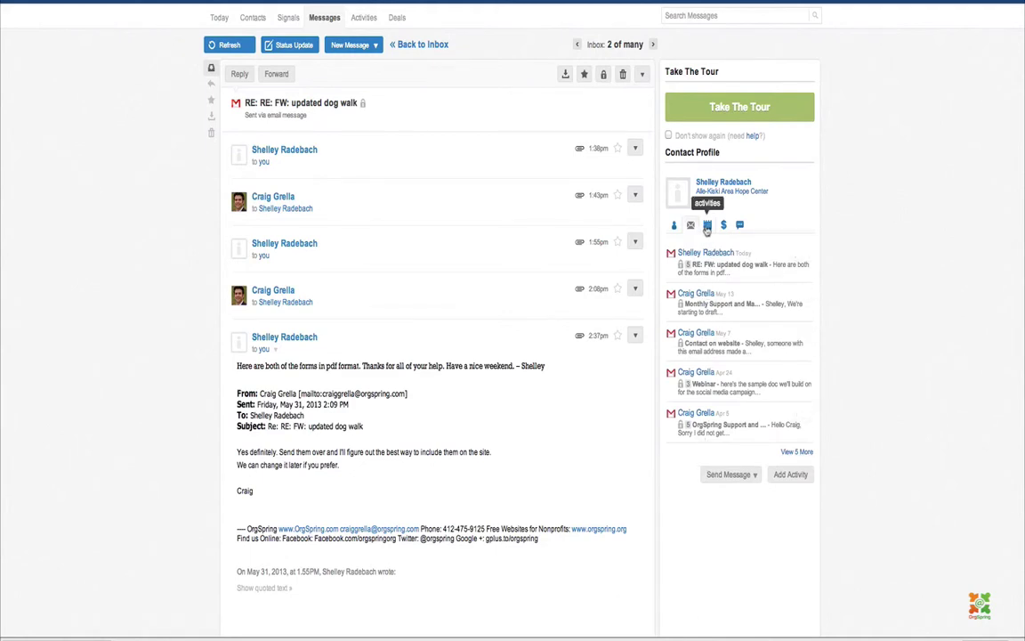
Show the sender's activities and social message stream in the contact profile beside the email thread.
click(707, 226)
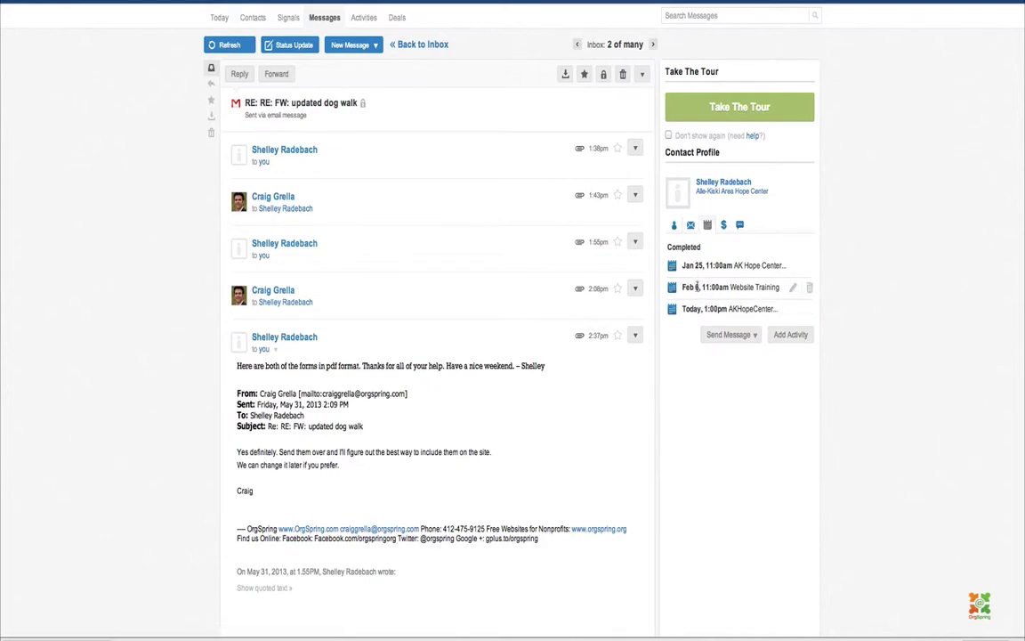
click(740, 225)
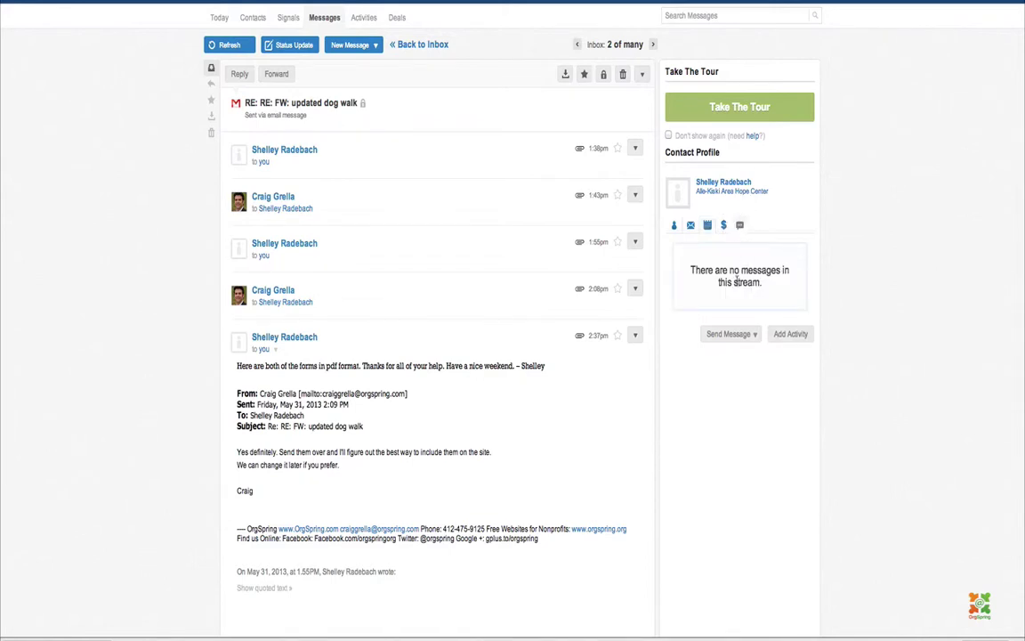
scroll(540, 260, up, 1)
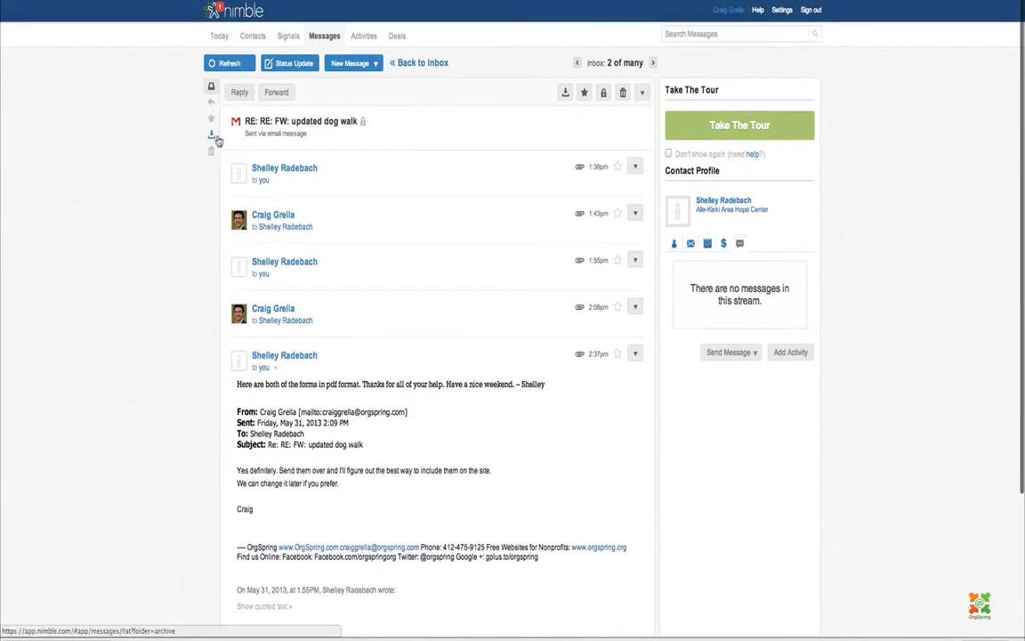
Return to the inbox and filter its conversations in turn by Email, Twitter, Facebook and LinkedIn.
click(409, 66)
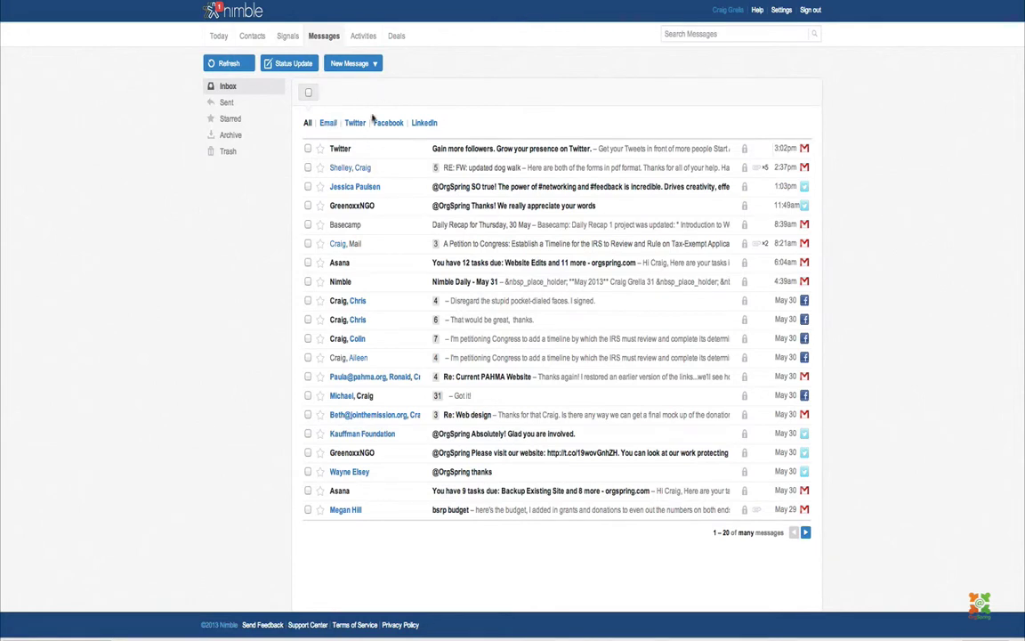
click(328, 123)
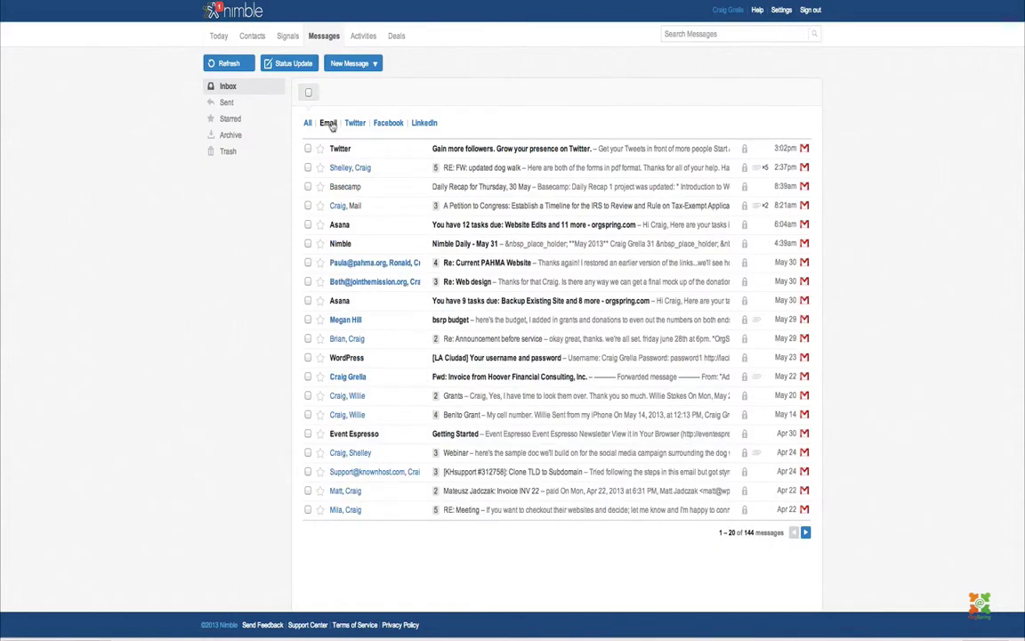
click(350, 125)
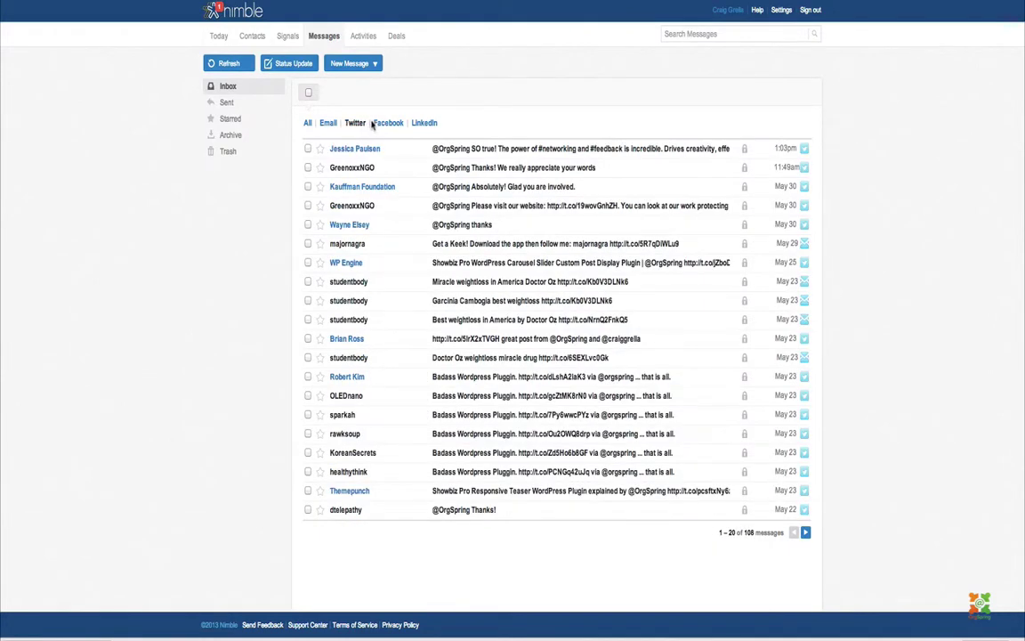
click(386, 124)
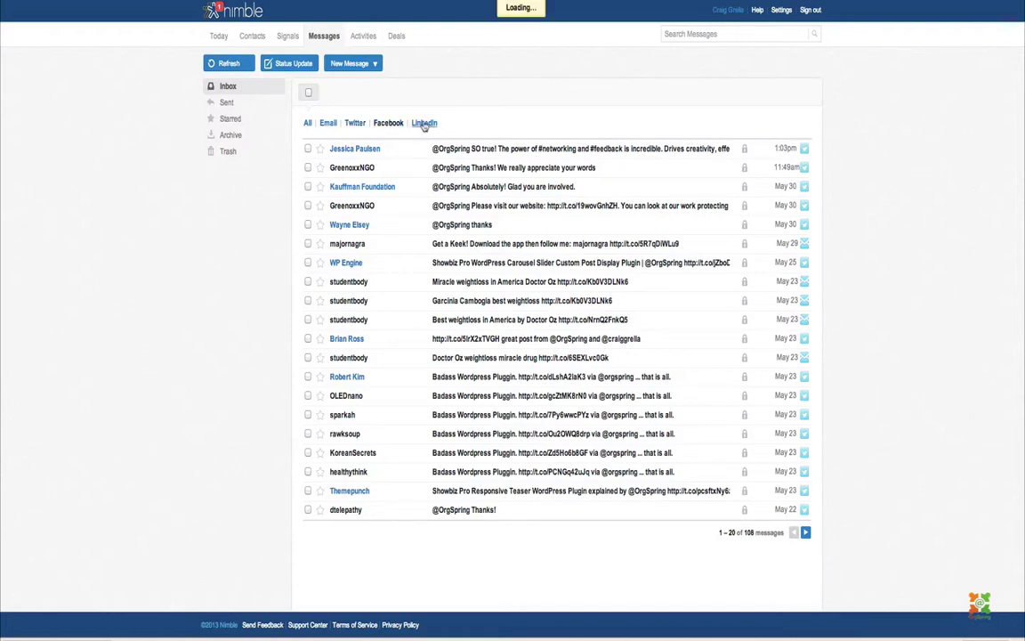
click(424, 124)
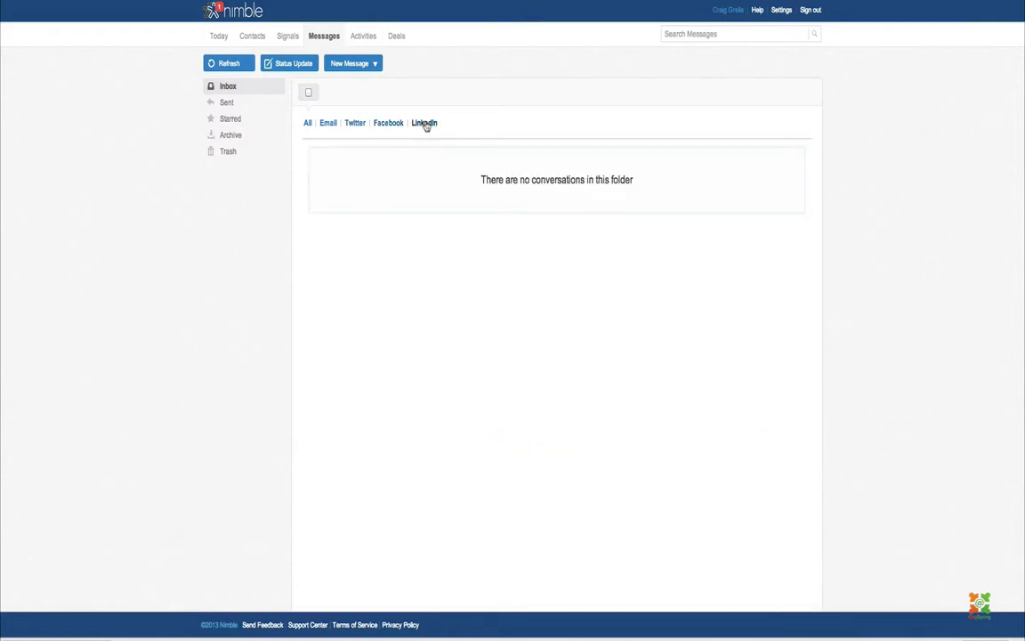
Switch to Activities and read through the whole list of upcoming activities.
click(364, 36)
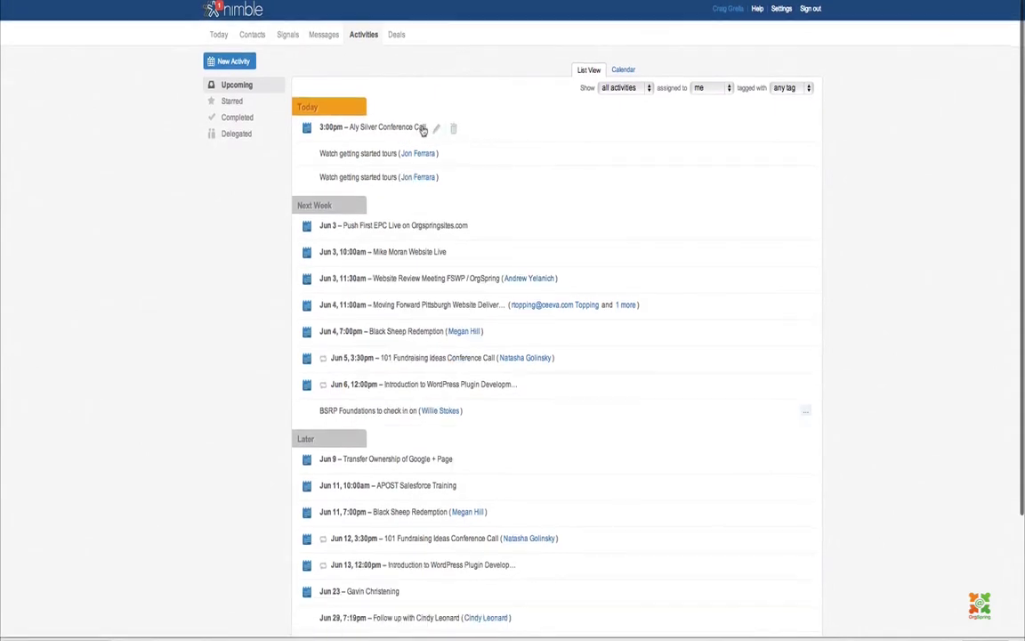
scroll(427, 129, down, 2)
scroll(424, 130, down, 5)
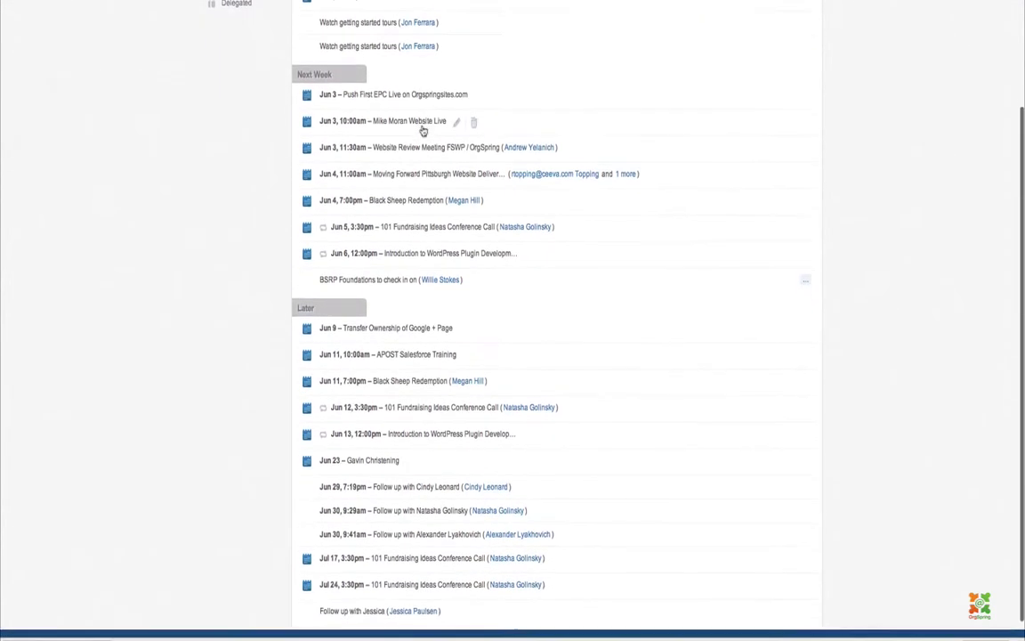
scroll(424, 130, up, 6)
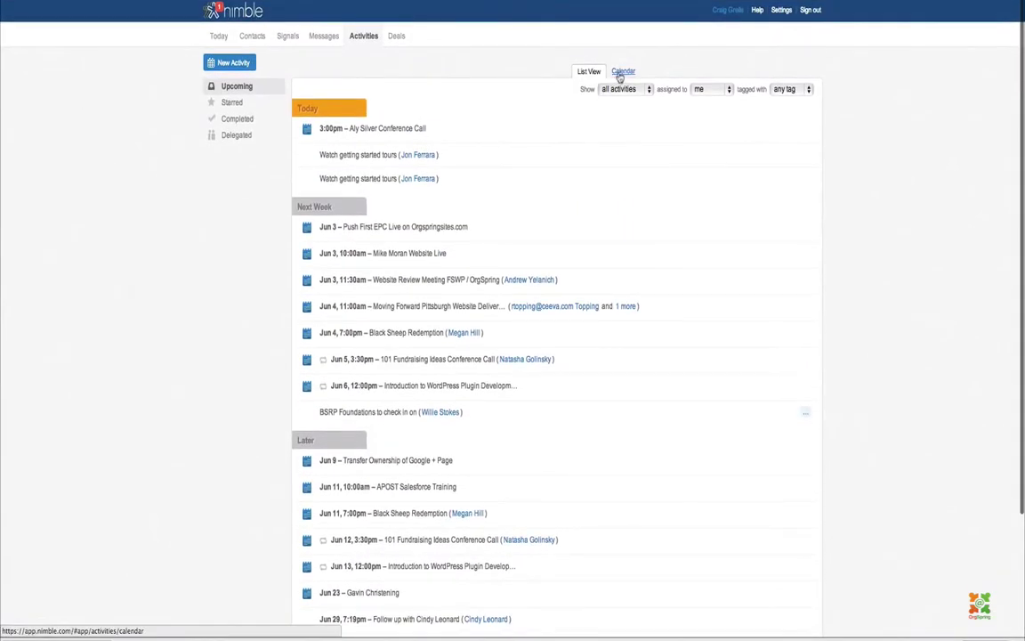
Show the activities as a calendar and look over the morning and afternoon events of the week May 26 – Jun 1, 2013.
click(622, 73)
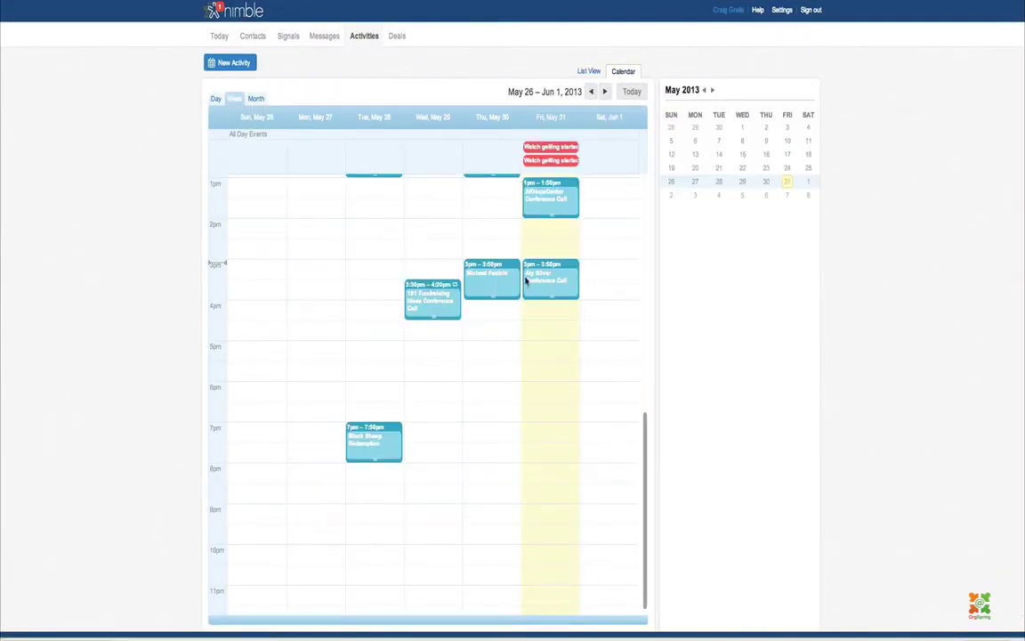
scroll(526, 277, up, 2)
scroll(526, 281, up, 3)
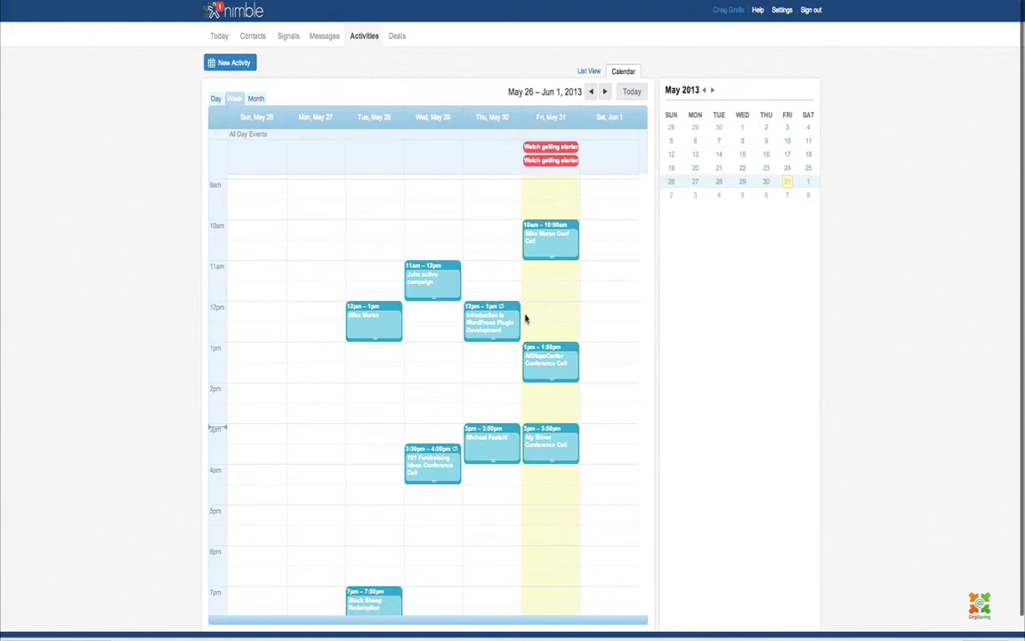
scroll(526, 318, up, 1)
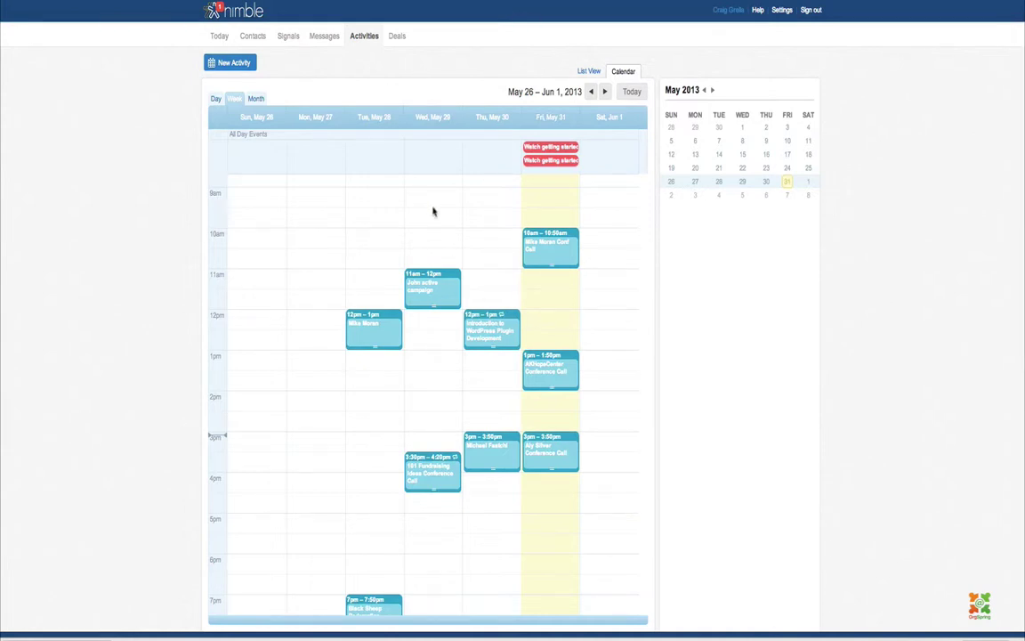
View the activities calendar by month and by day, and return it to the week view.
click(256, 100)
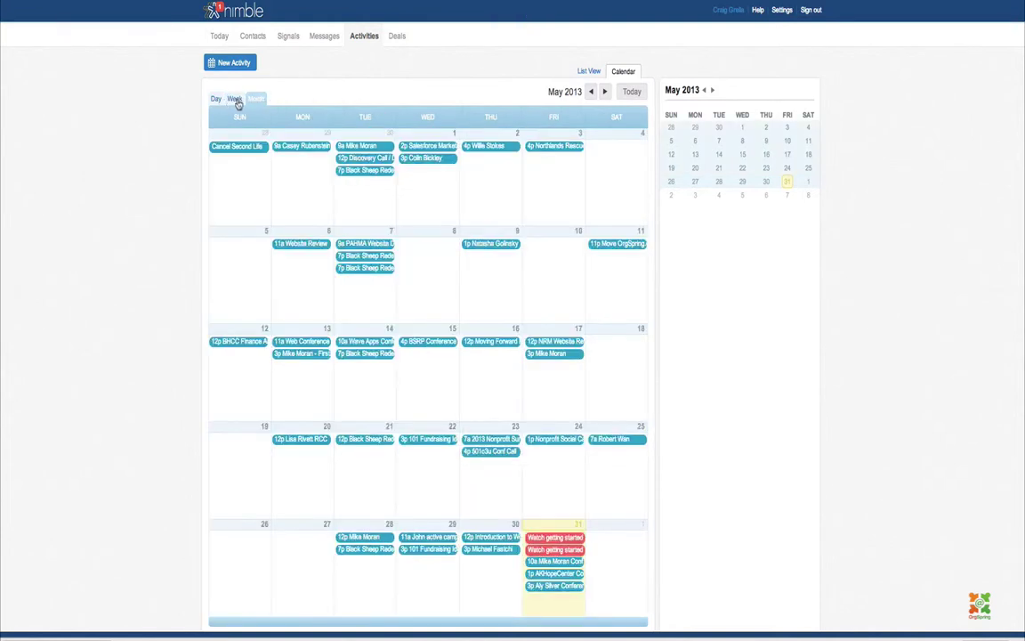
click(216, 99)
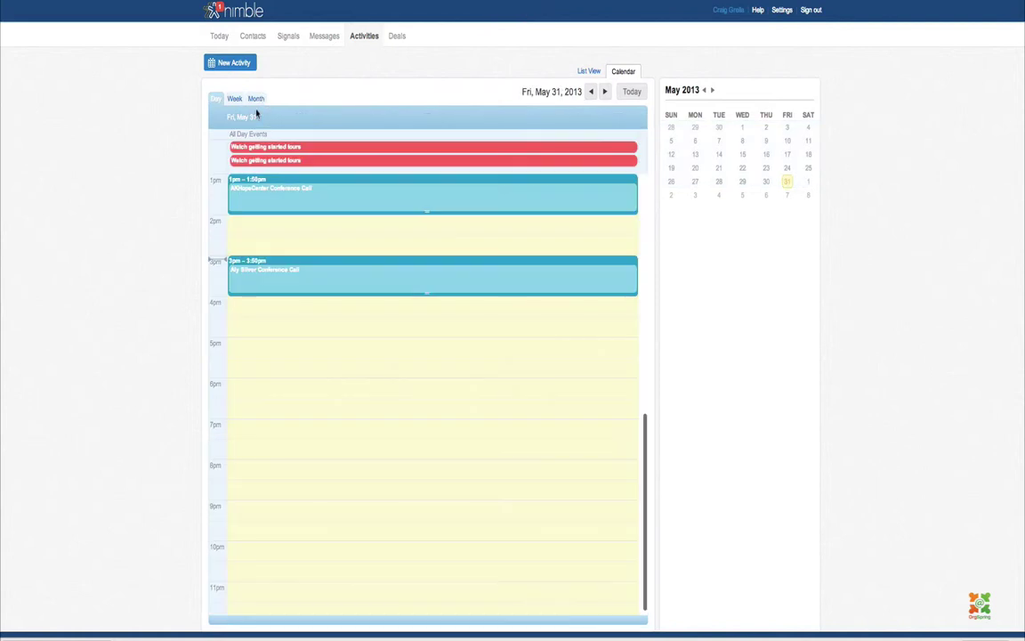
click(235, 100)
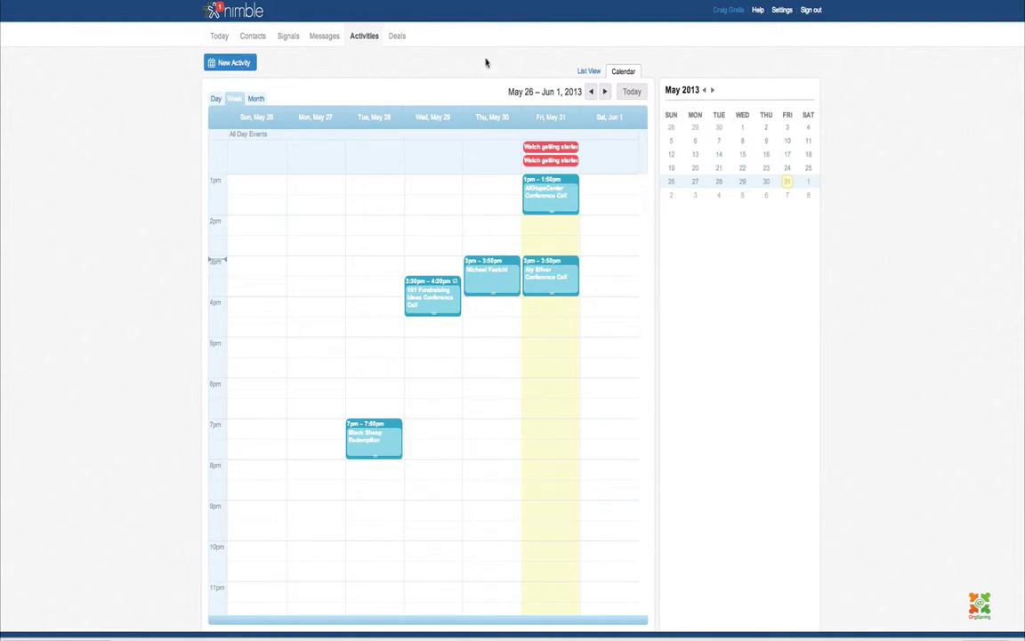
In Deals, start a new deal named "Ford Foundation Grant" with an amount of 10000.
click(397, 38)
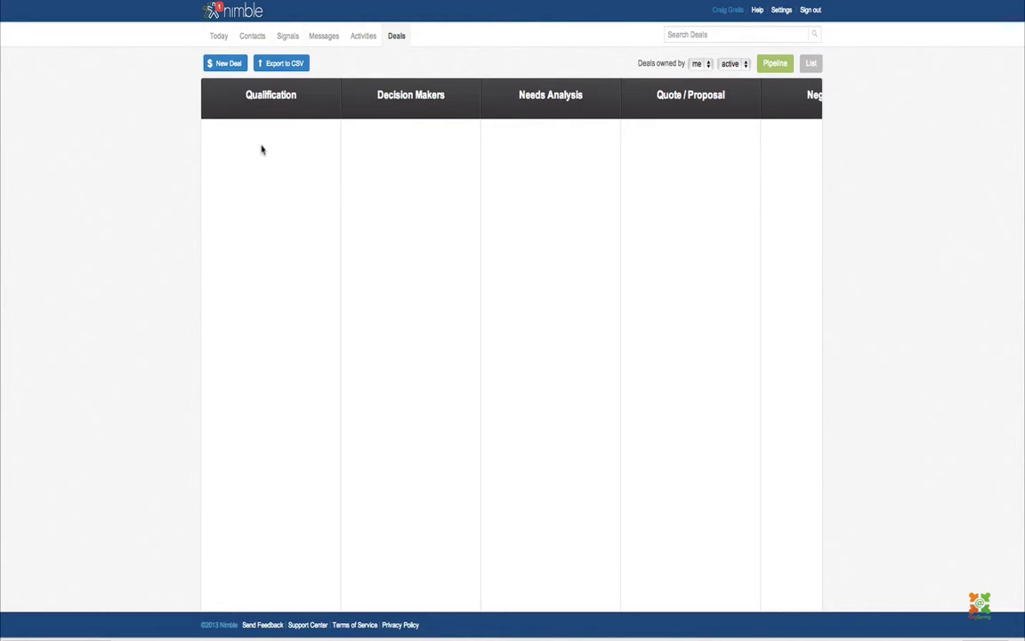
click(224, 63)
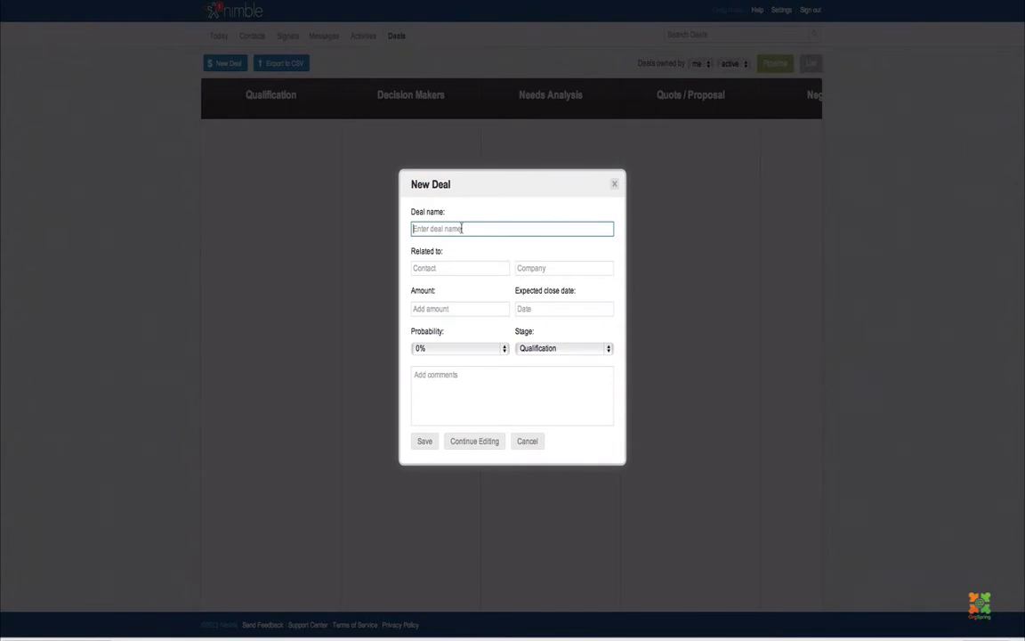
text(Ford Foundation Grant)
click(459, 268)
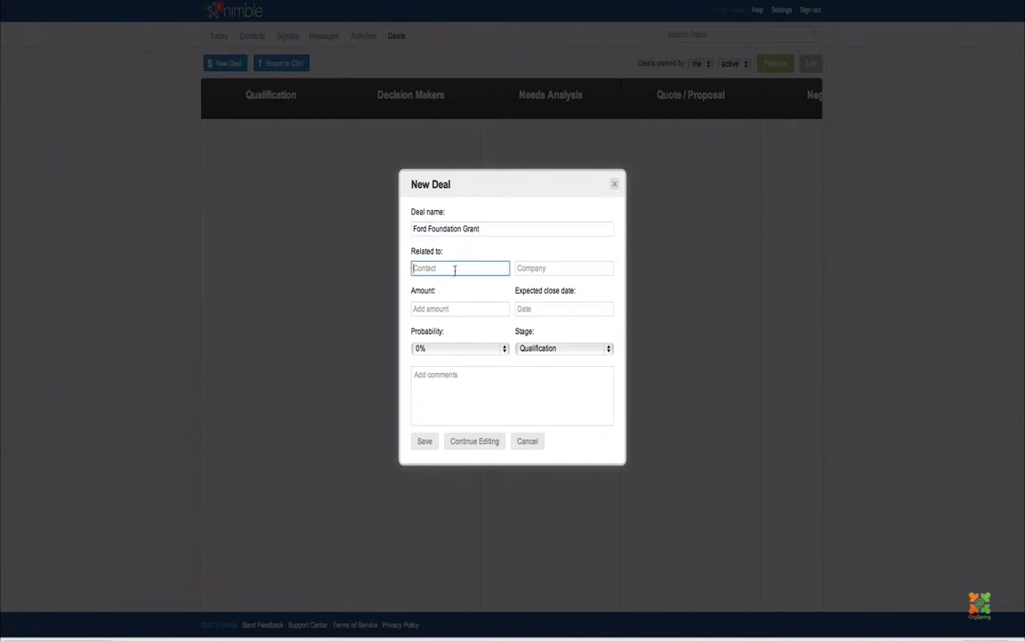
click(533, 267)
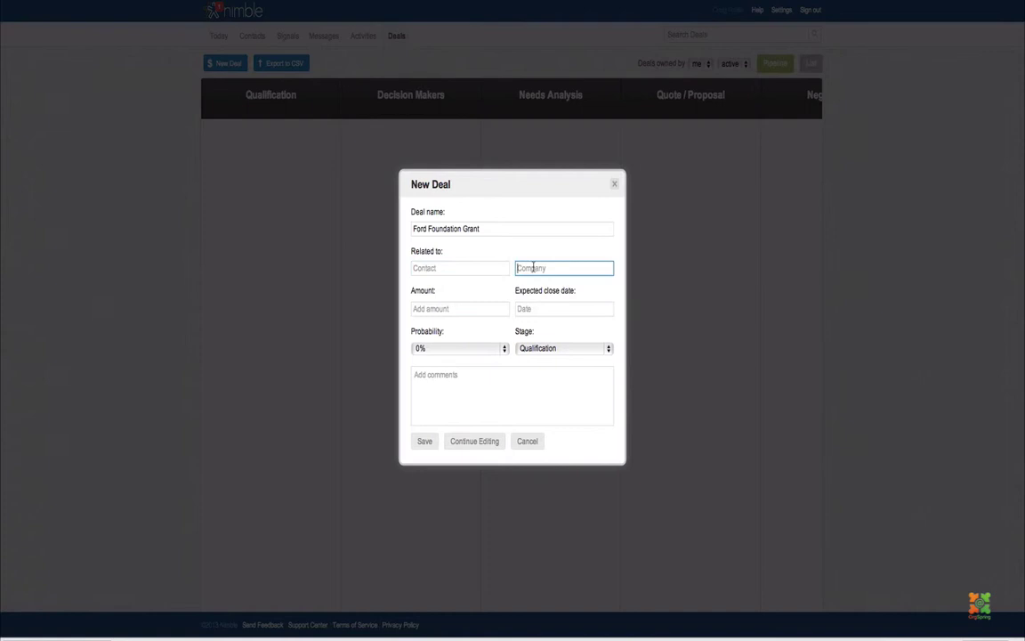
click(447, 310)
text(10000)
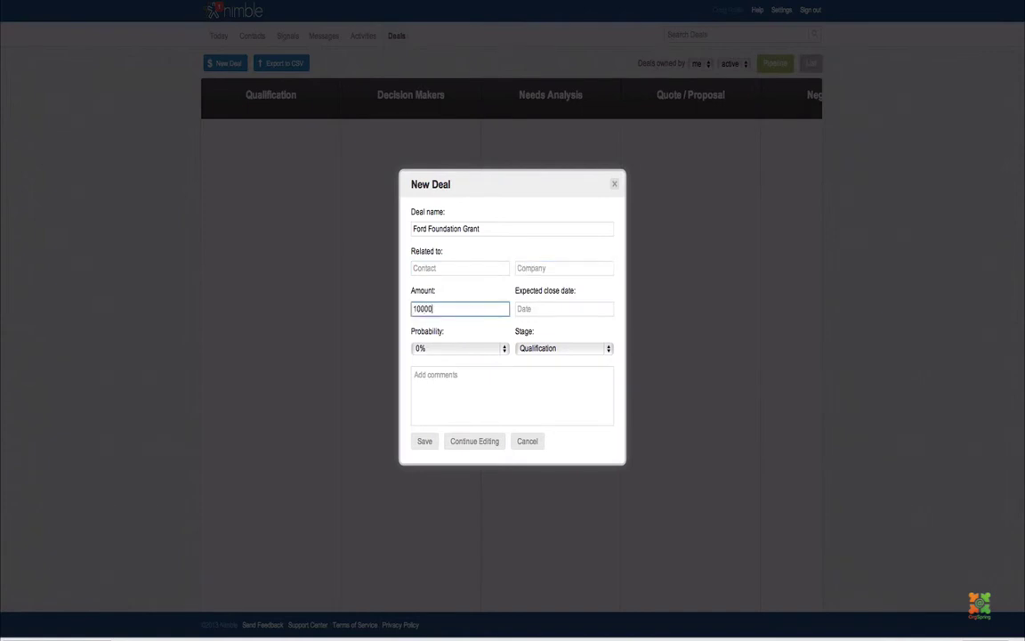
Set the new deal's expected close date to 08/01/2013 and save the deal.
key(Tab)
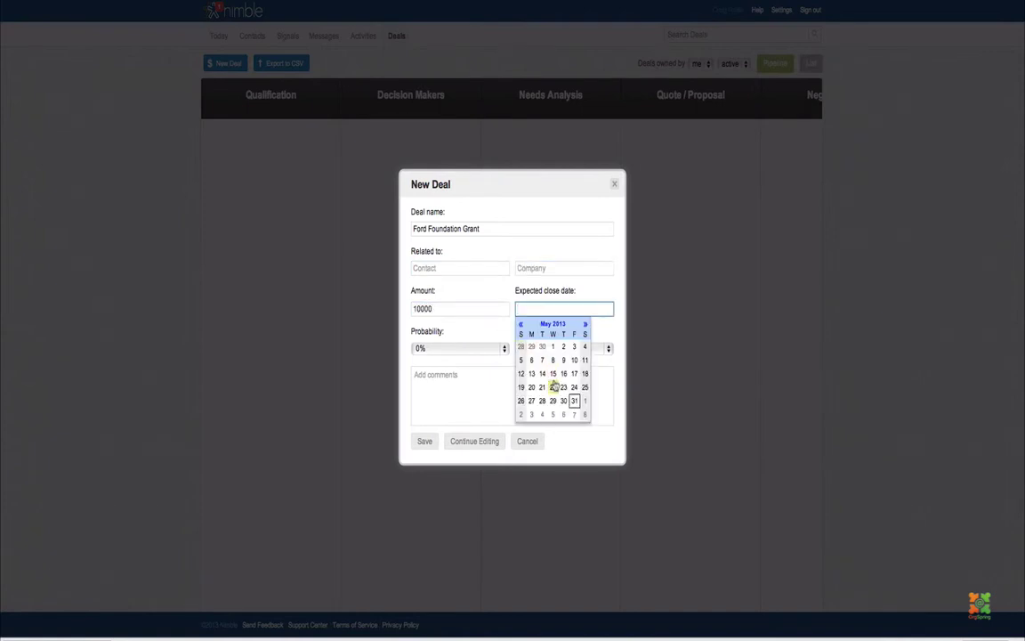
click(584, 327)
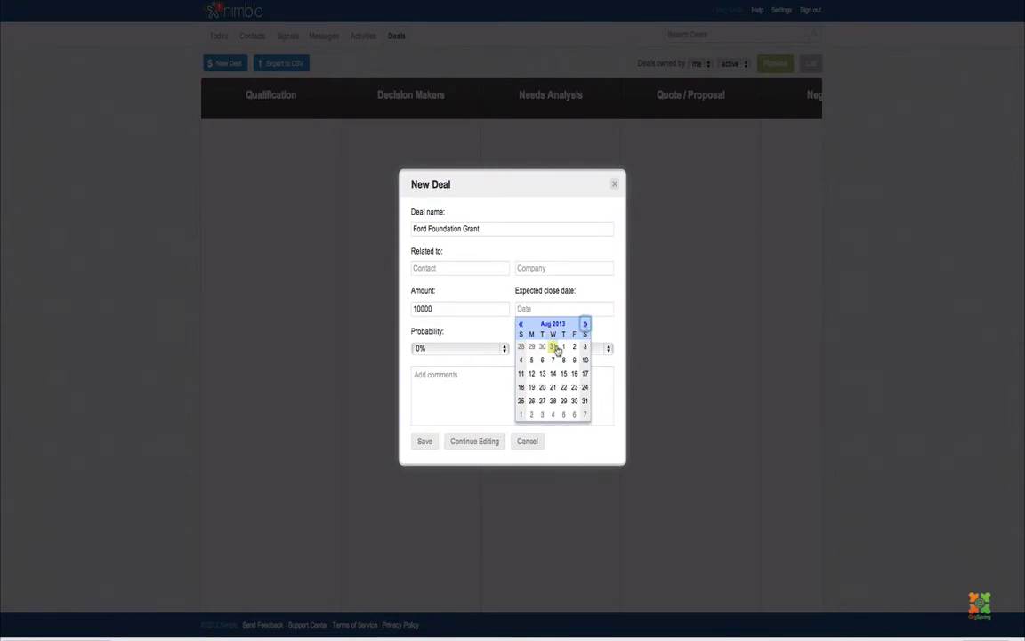
click(563, 347)
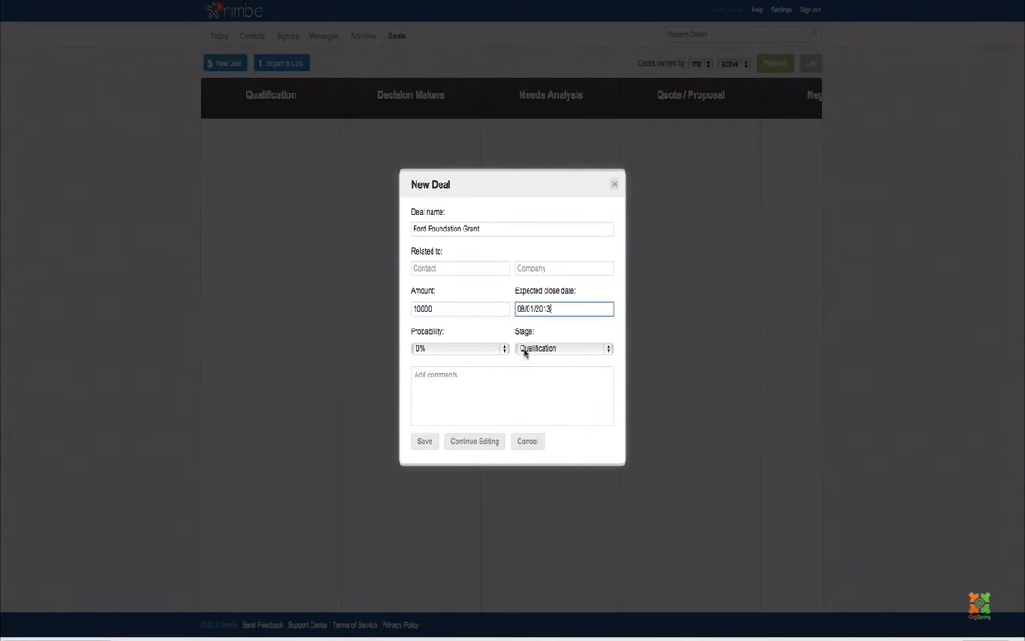
click(424, 442)
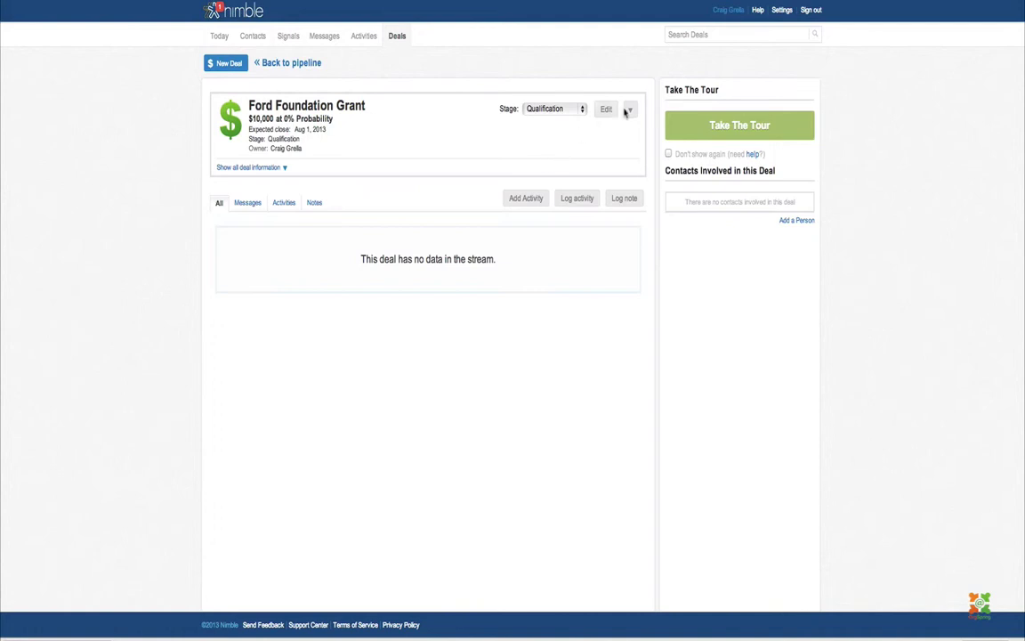
Examine the deal's outcome options, its Messages, Activities and Notes sections, and a blank new note, closing the note without saving.
click(630, 111)
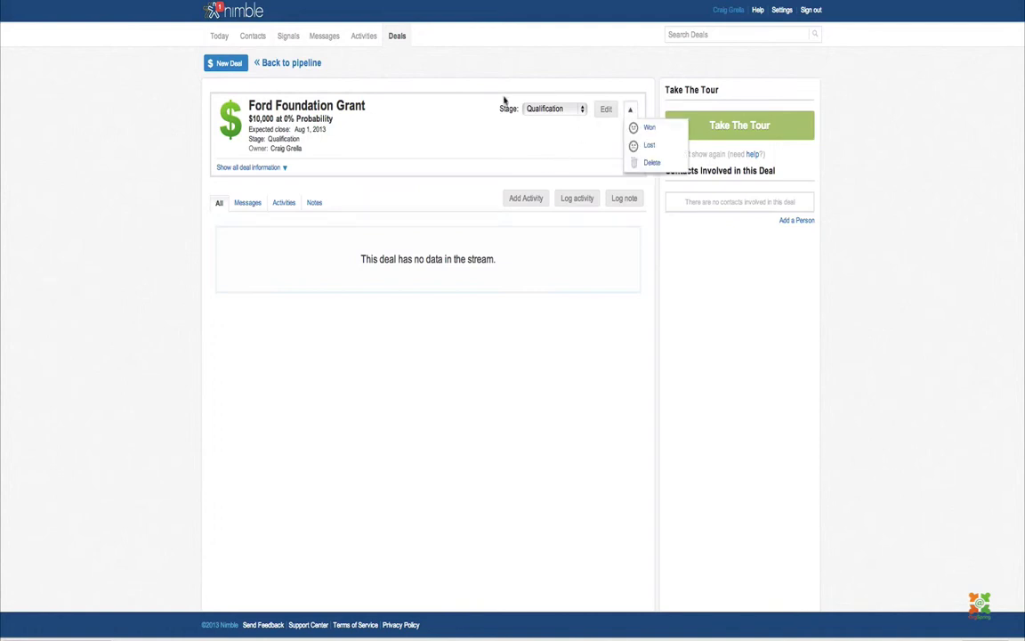
click(249, 204)
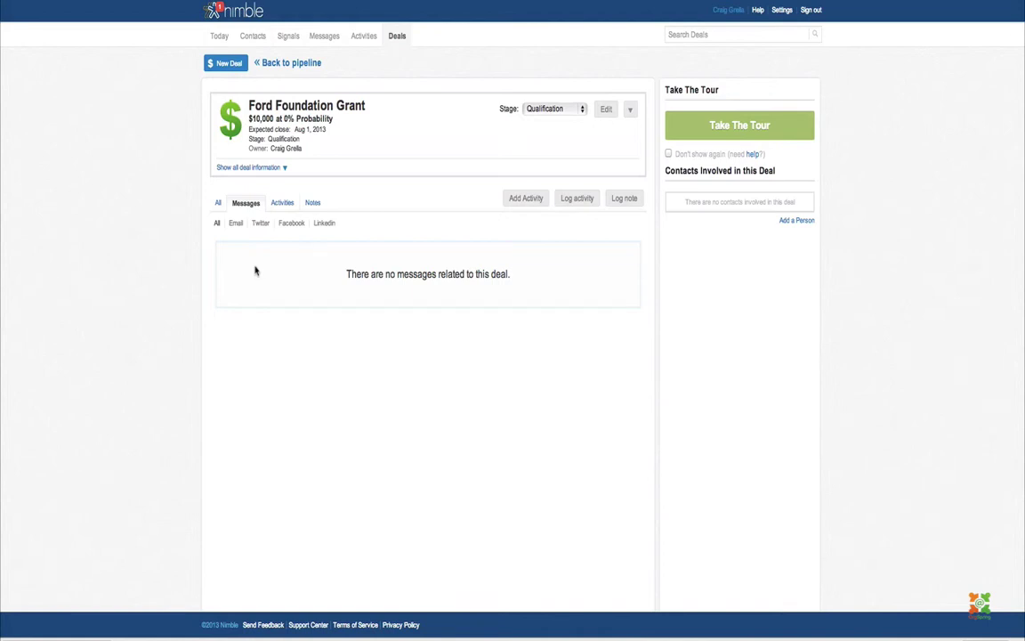
click(285, 210)
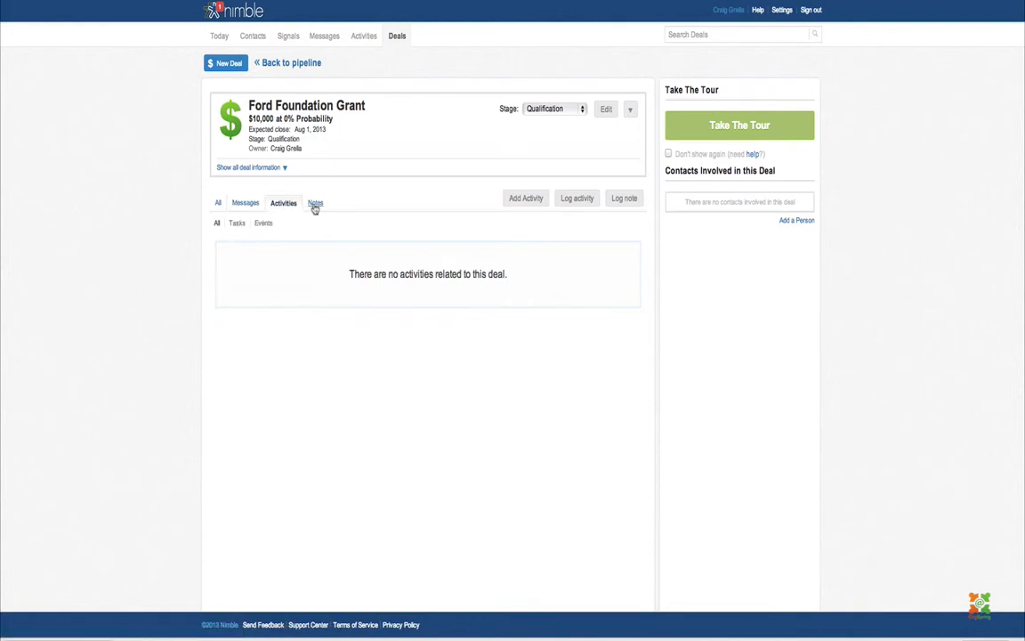
click(317, 206)
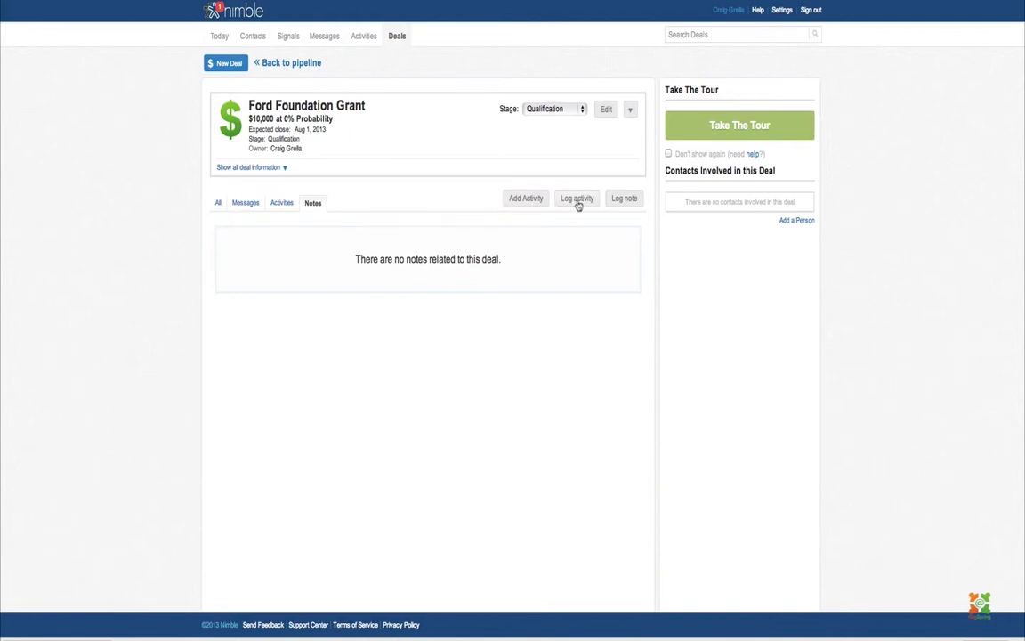
click(625, 199)
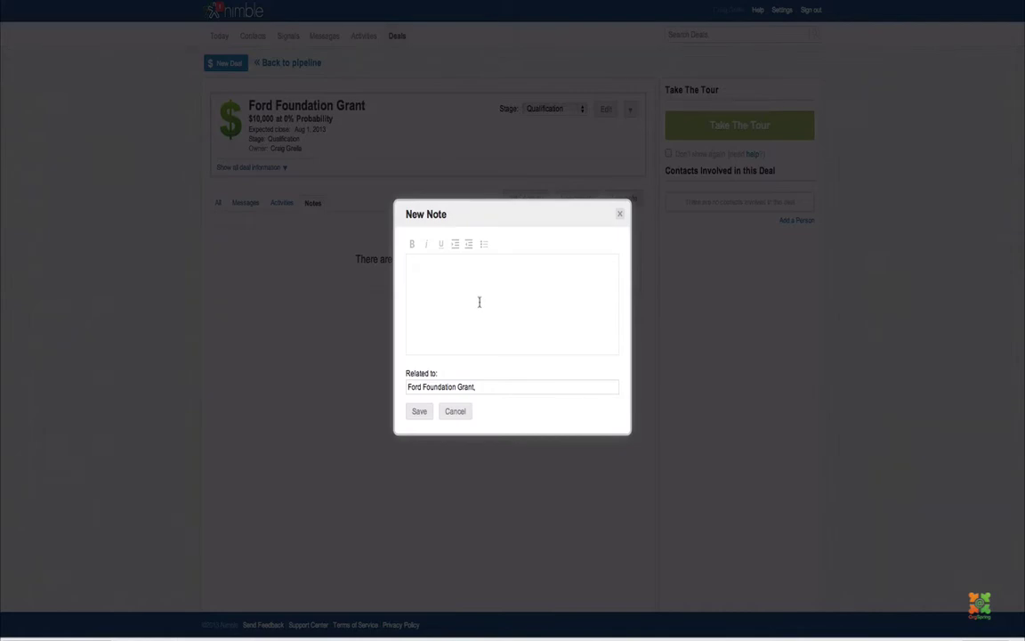
click(455, 411)
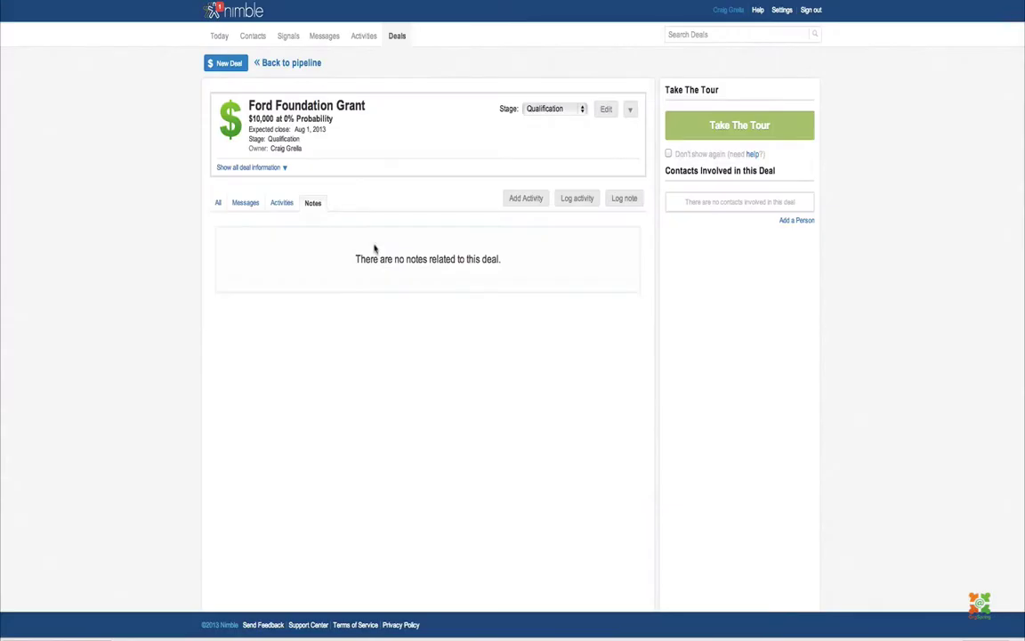
Return to the deals pipeline and move the Ford Foundation Grant deal to Decision Makers and on to Negotiation.
click(291, 64)
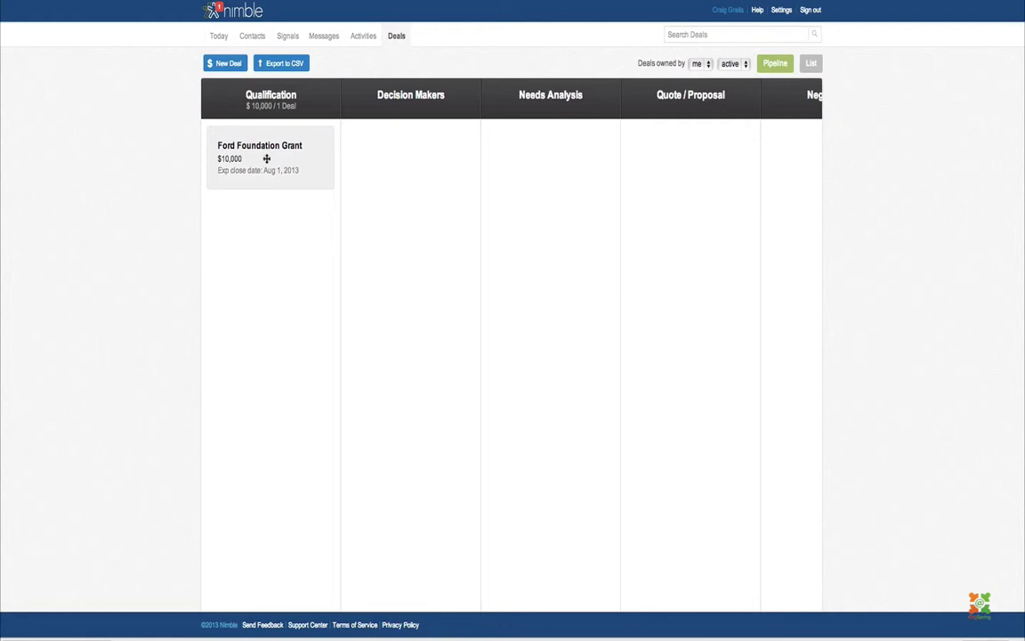
drag(266, 158, 412, 166)
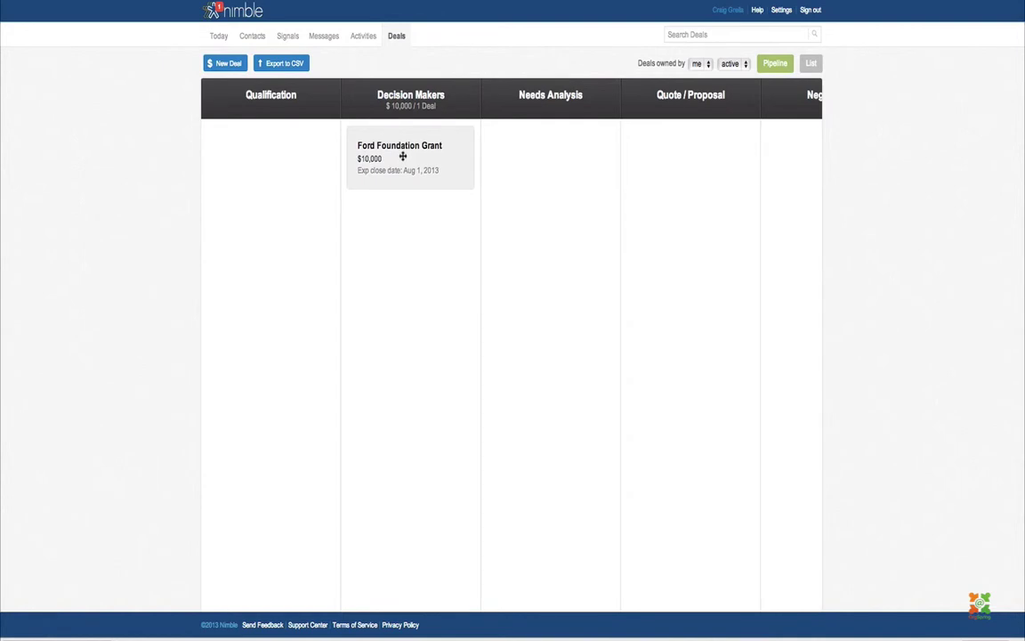
drag(402, 157, 773, 222)
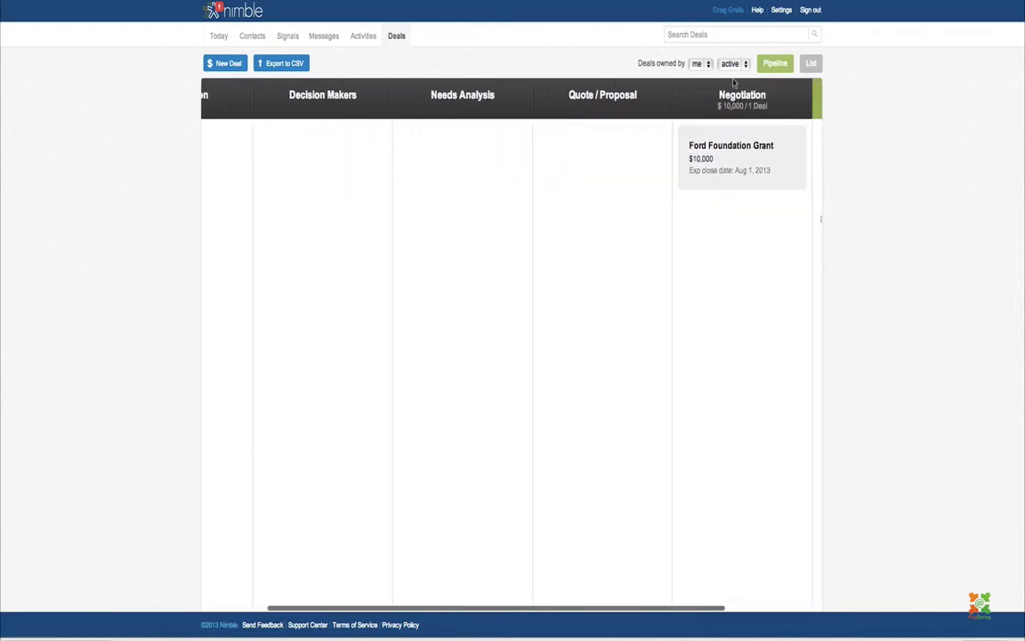
Examine the pipeline's Close Deal stage, the deals in list view and the available grouping options, leaving grouping at none.
scroll(714, 174, right, 3)
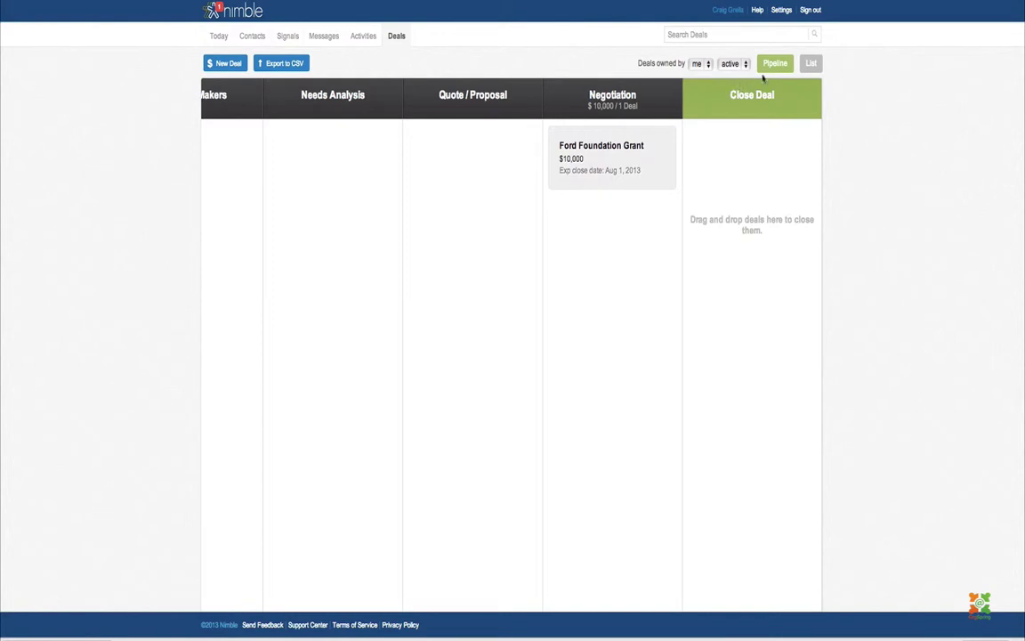
click(810, 63)
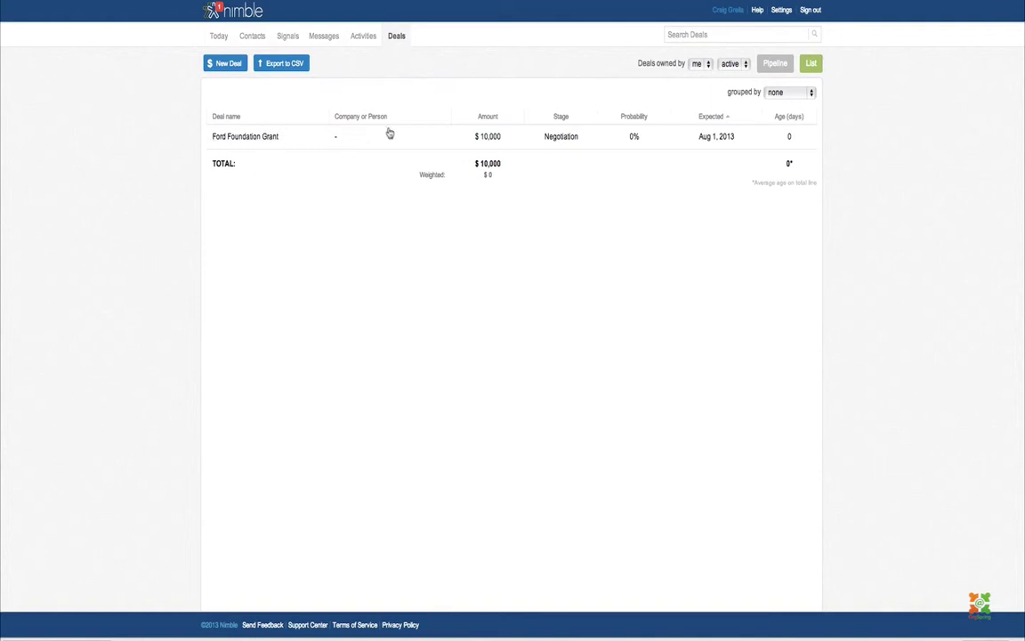
click(789, 94)
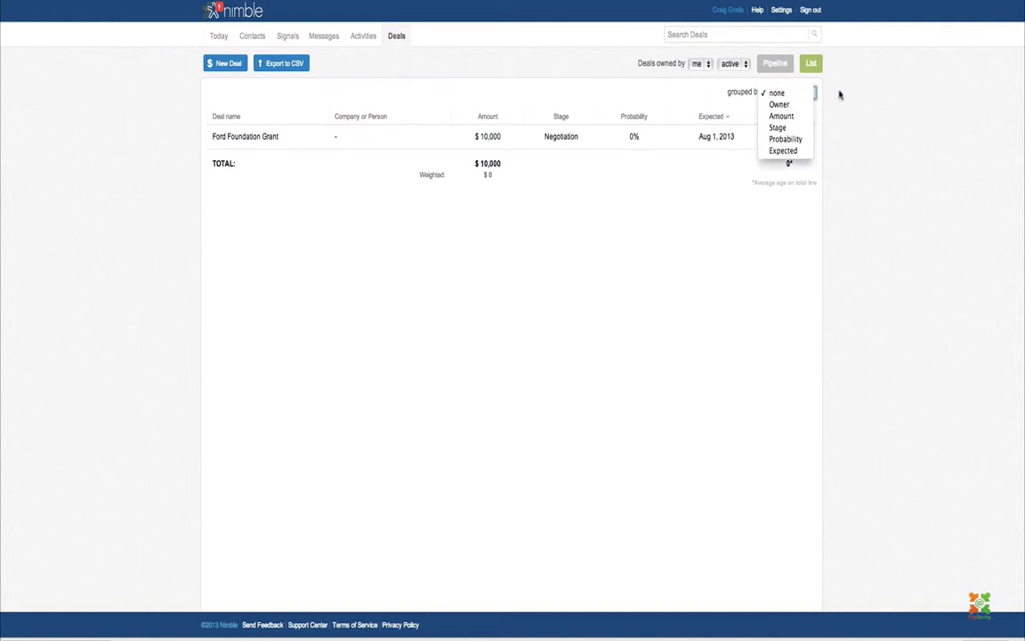
click(857, 96)
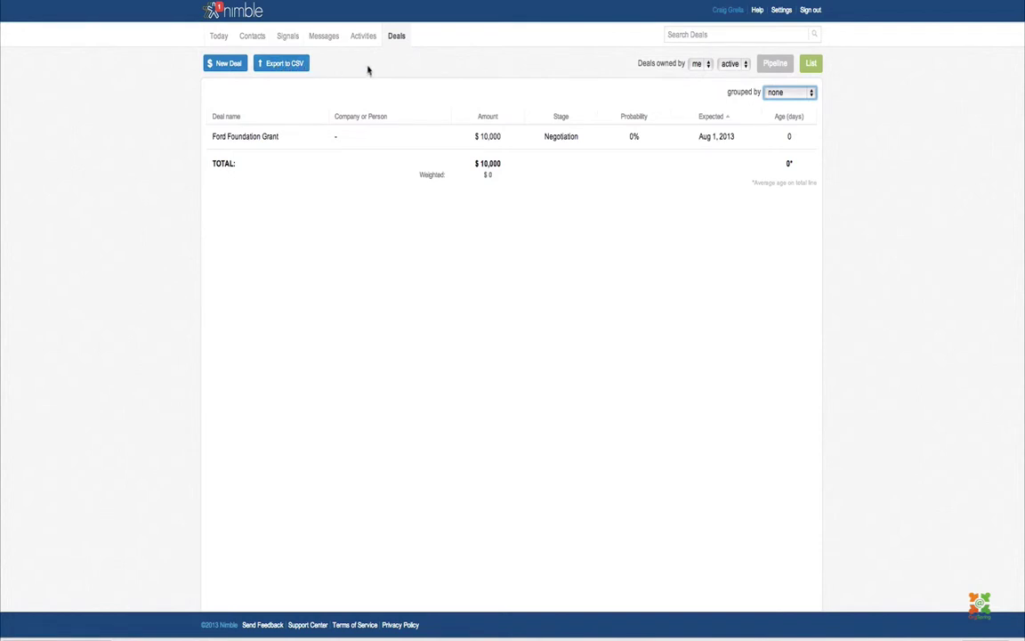
On the Today page, set a monthly follow-up reminder for the first contact in Today's Top 3.
click(217, 40)
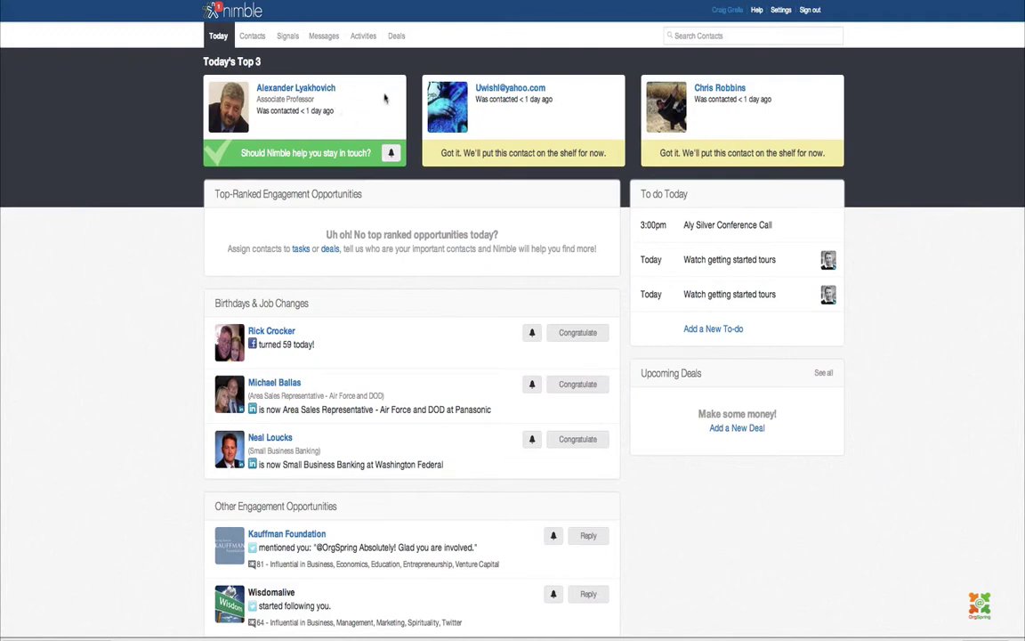
click(391, 154)
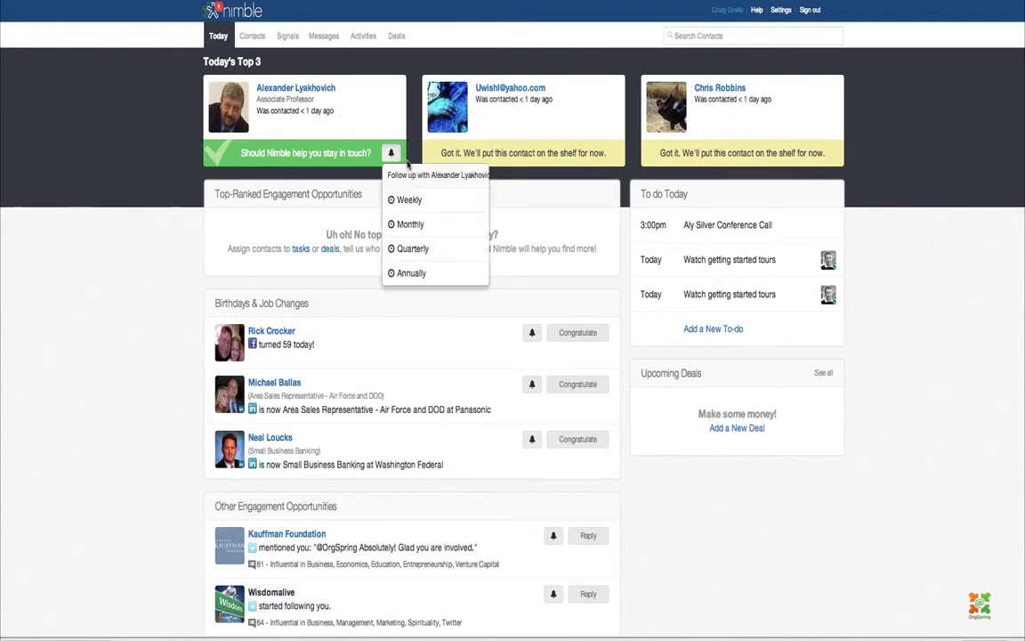
click(413, 225)
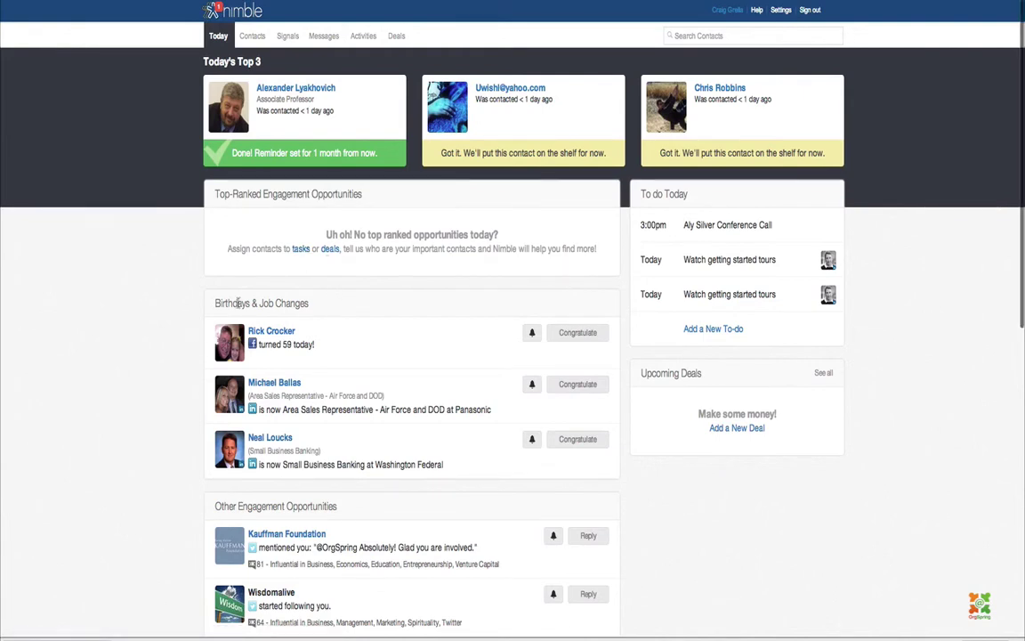
Review the Birthdays & Job Changes and Other Engagement Opportunities sections of the Today page.
scroll(307, 304, down, 1)
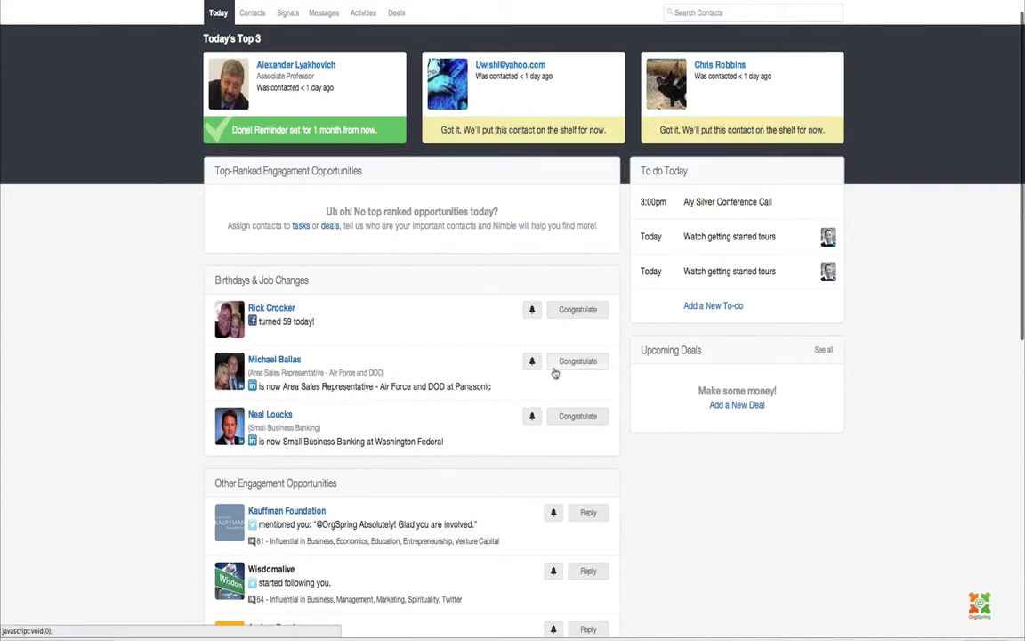
scroll(522, 412, down, 3)
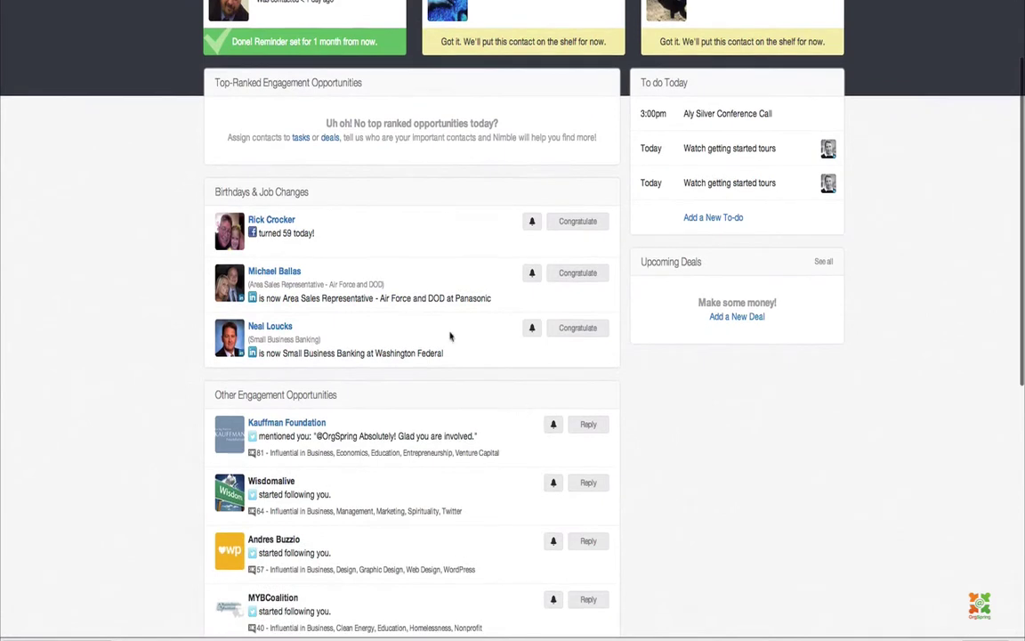
scroll(441, 371, down, 5)
scroll(442, 371, down, 3)
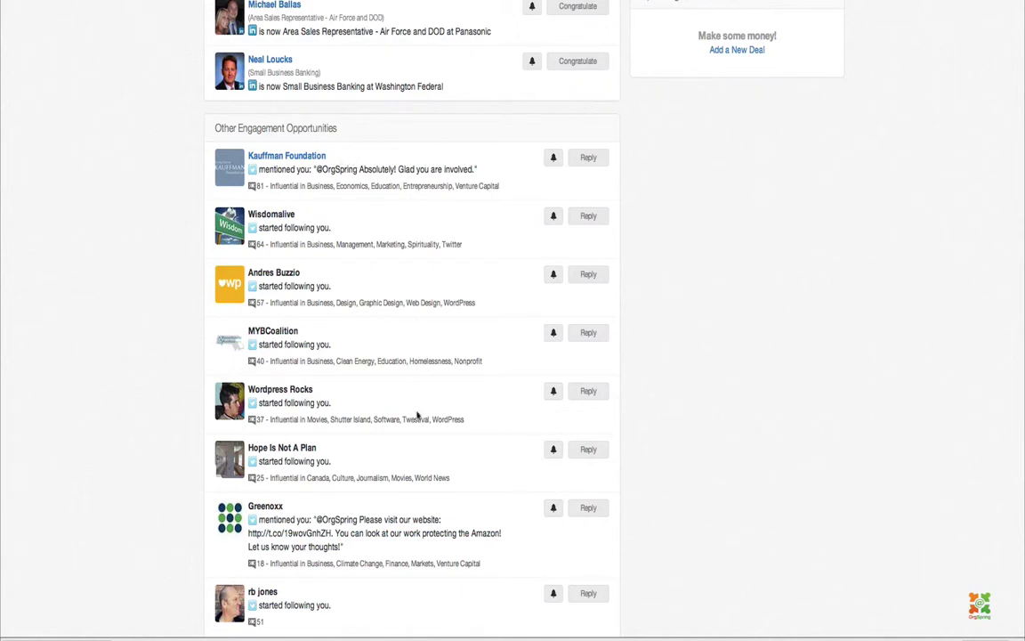
scroll(418, 453, down, 1)
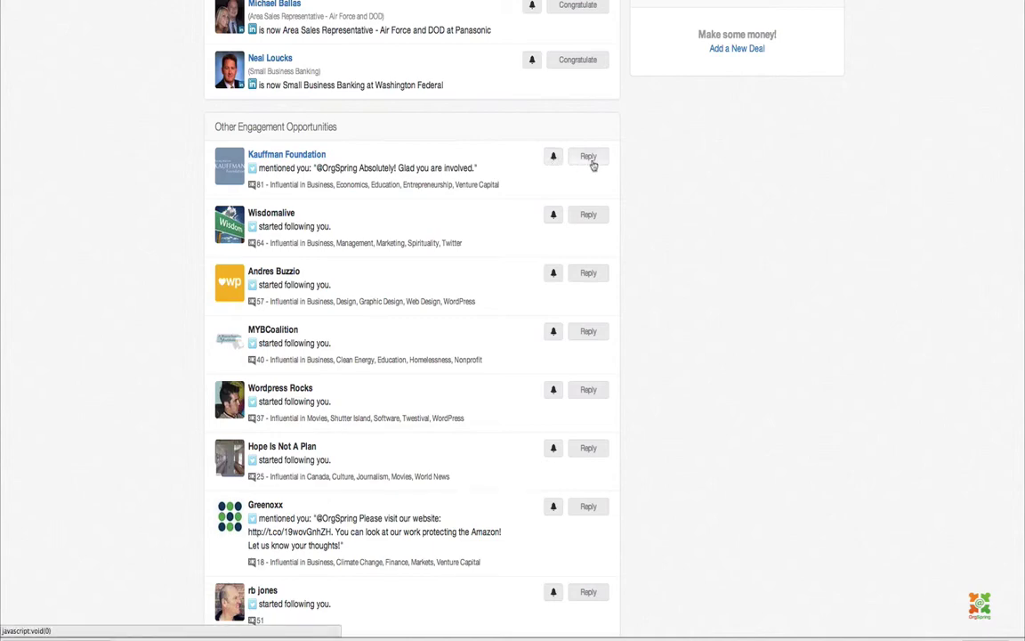
scroll(593, 166, up, 5)
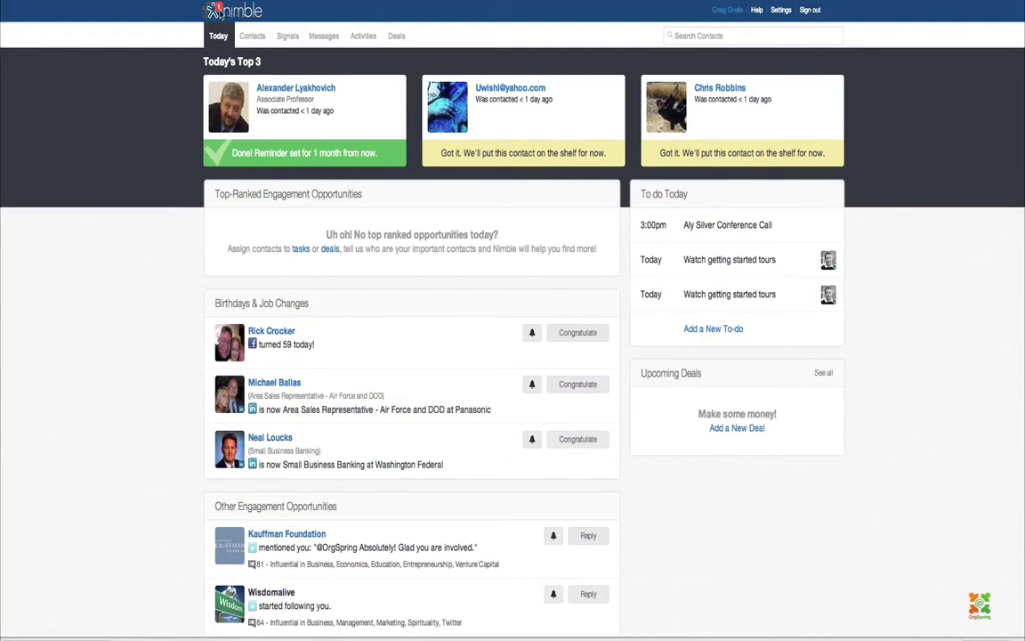
Check the pending notification about tasks due today, view them in Activities and return to the Today page.
click(213, 11)
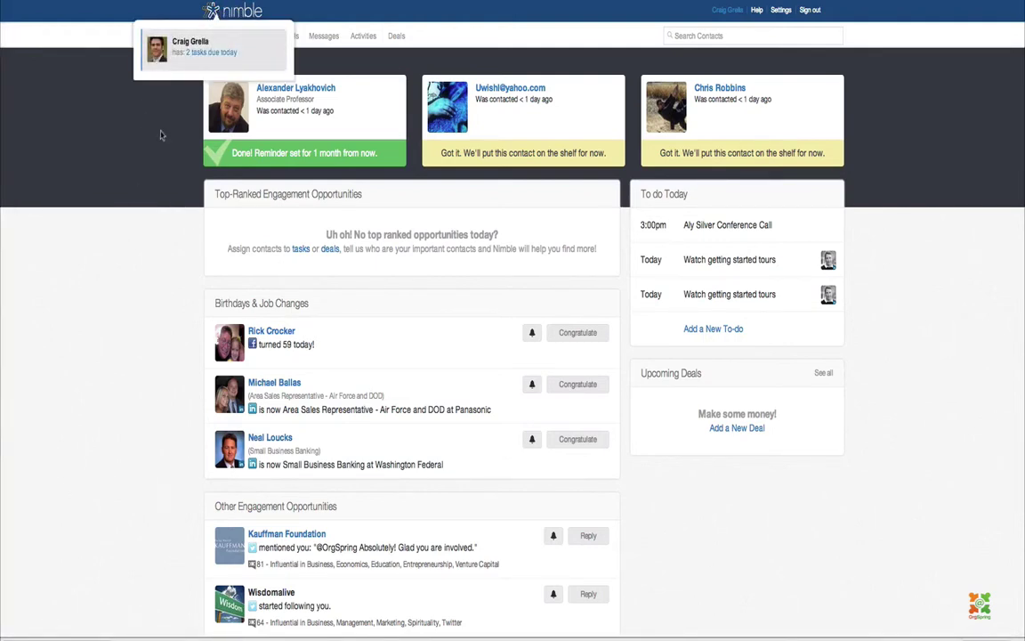
click(204, 58)
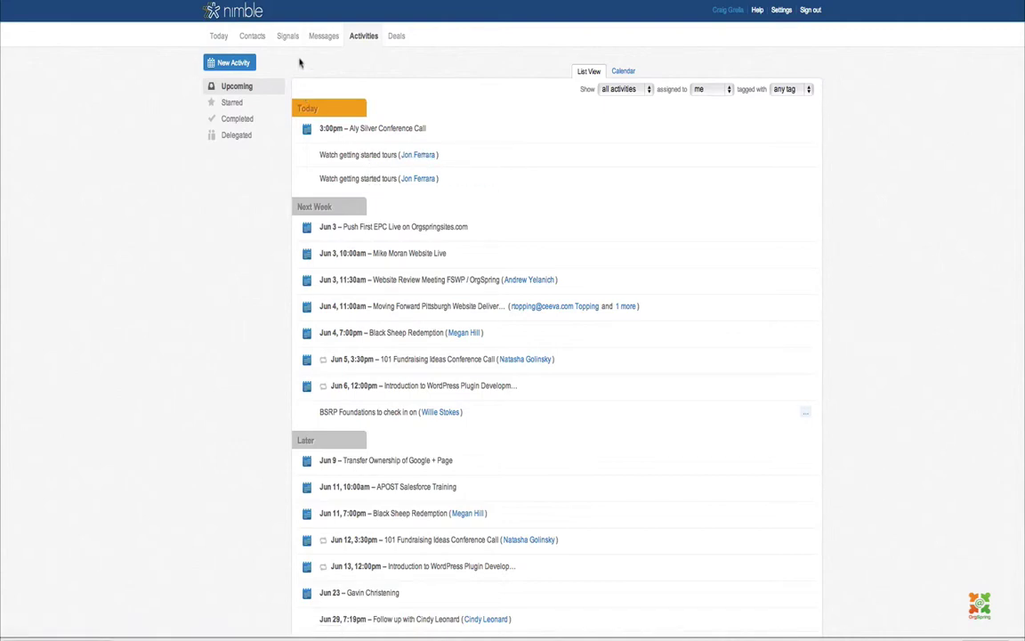
click(219, 36)
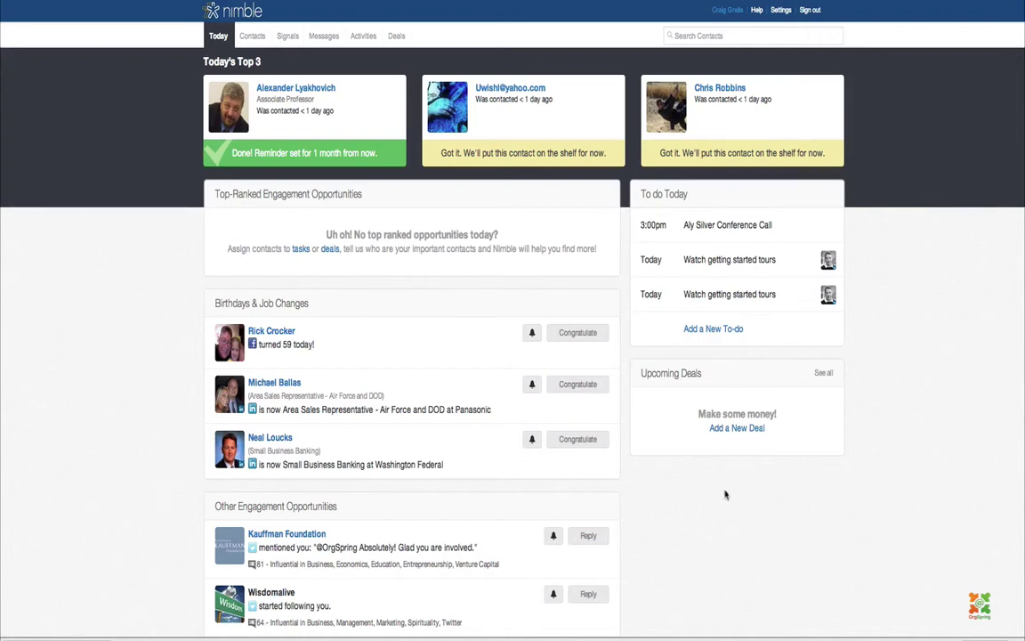
Go back to the full contacts list and review the social engagement entries in the Signals (Beta) feed.
click(252, 37)
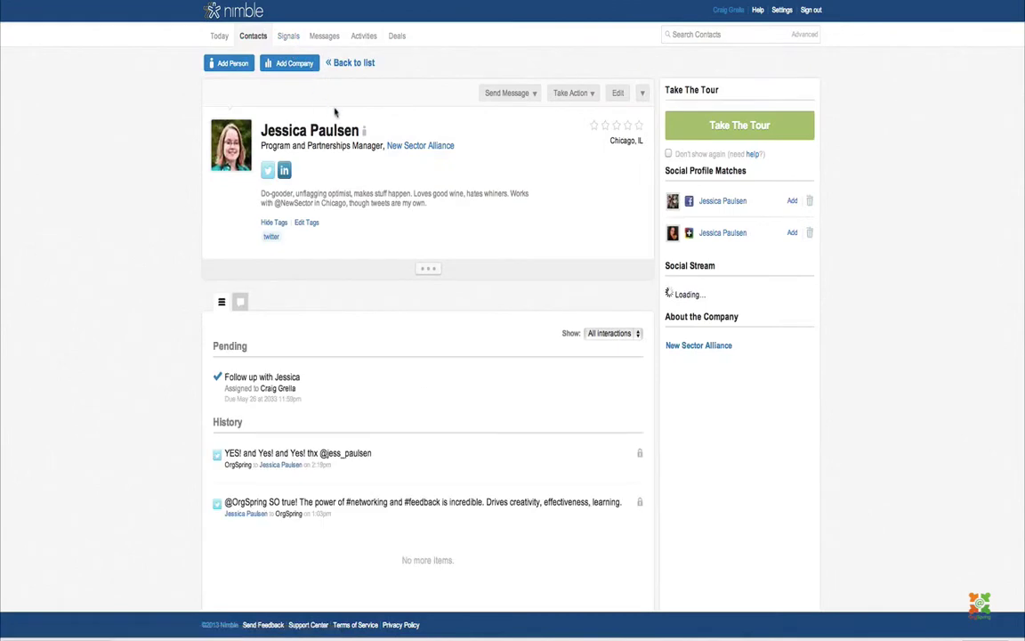
click(352, 63)
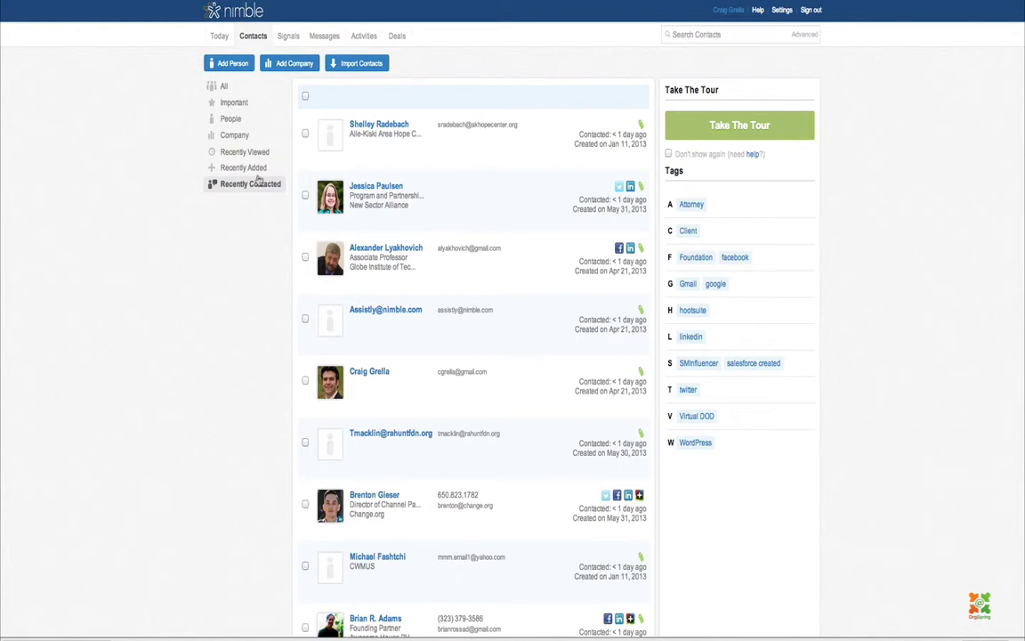
click(289, 38)
click(238, 103)
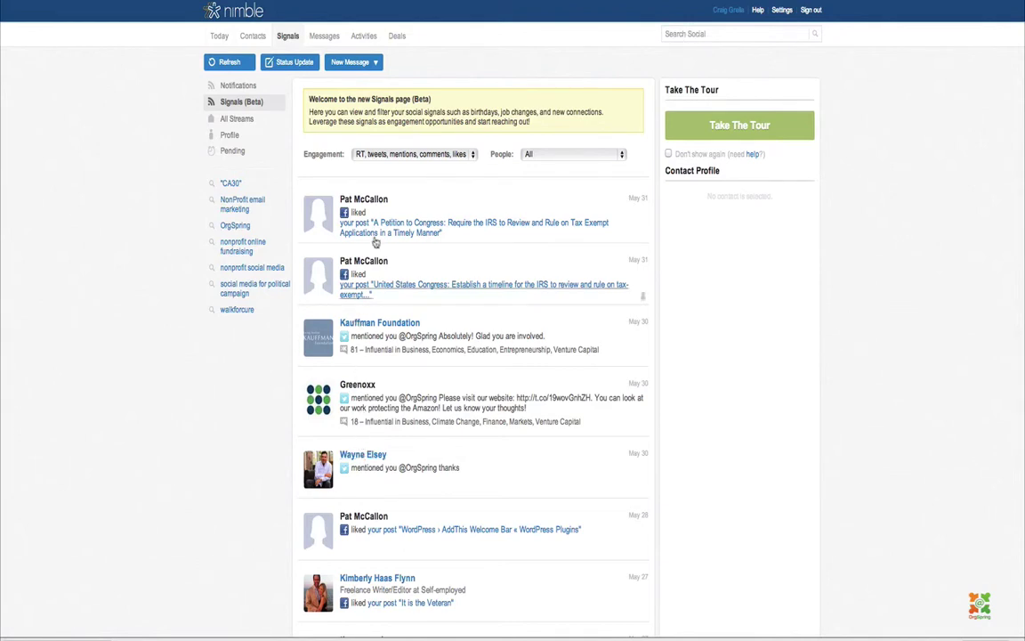
scroll(401, 344, down, 5)
scroll(400, 344, down, 5)
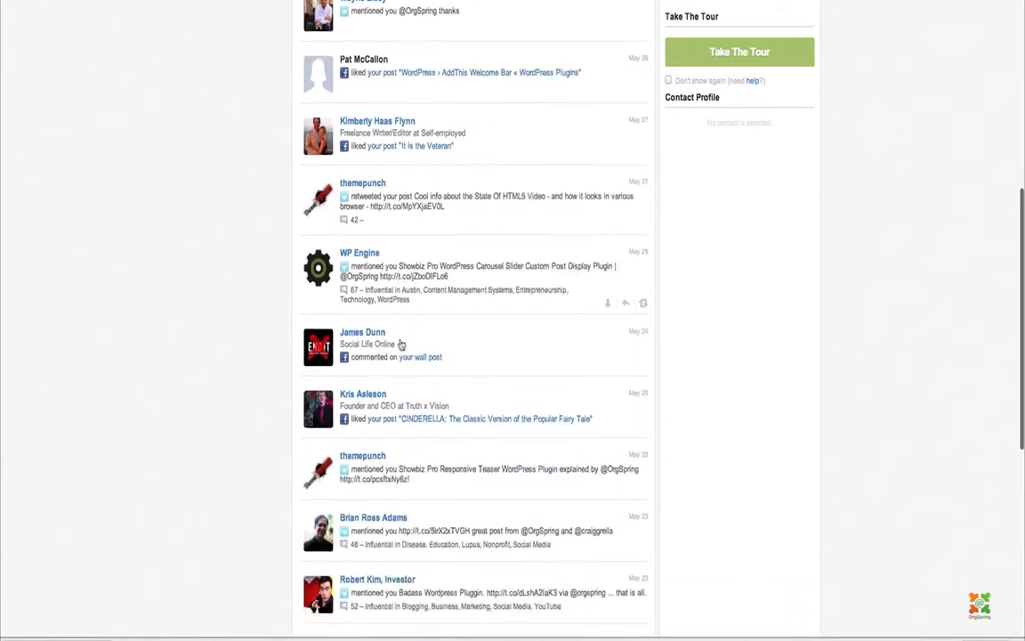
scroll(400, 344, up, 10)
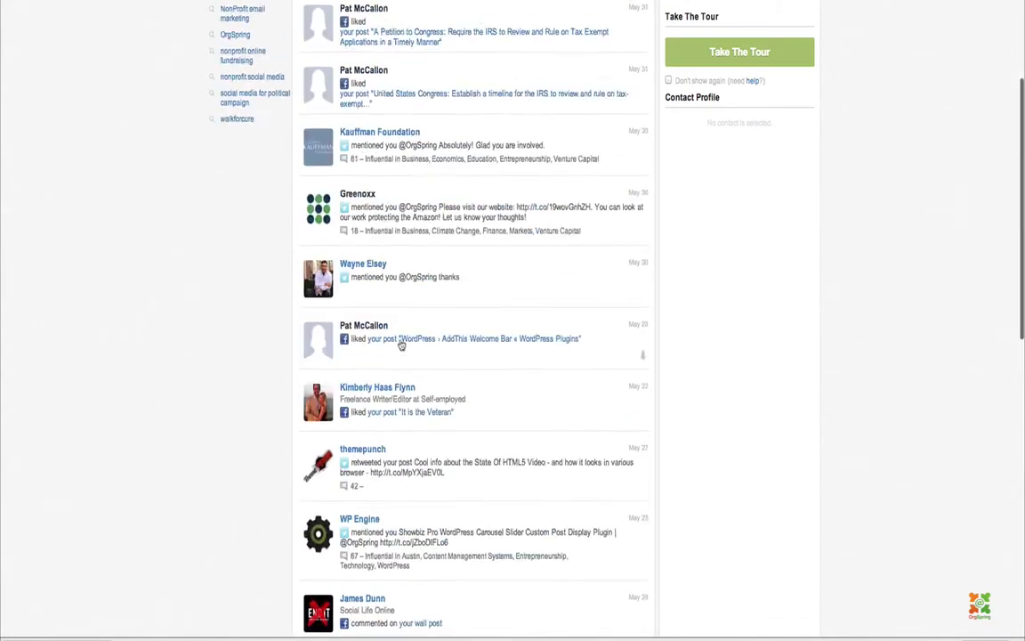
scroll(388, 255, down, 2)
scroll(388, 255, down, 3)
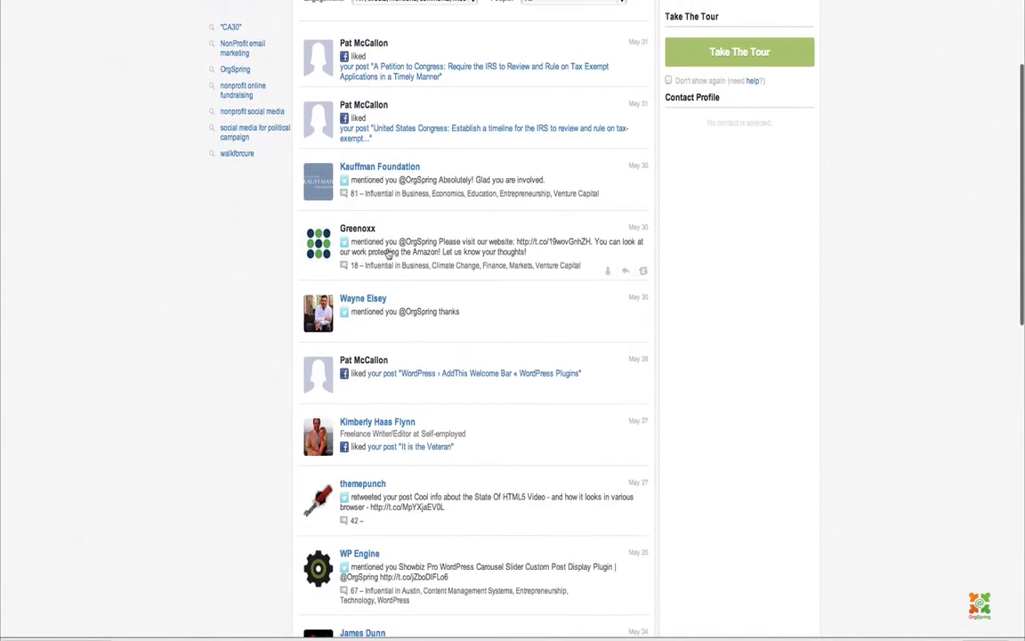
scroll(389, 256, up, 4)
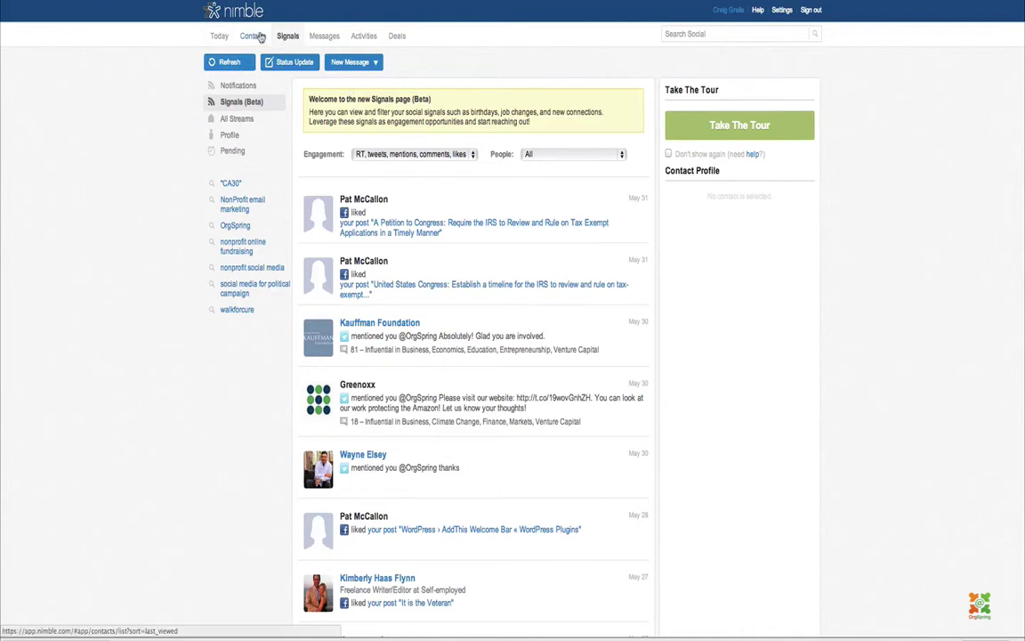
Browse the Recently Contacted contacts, open the account owner's own record and expand its full contact details.
click(246, 36)
scroll(387, 195, down, 5)
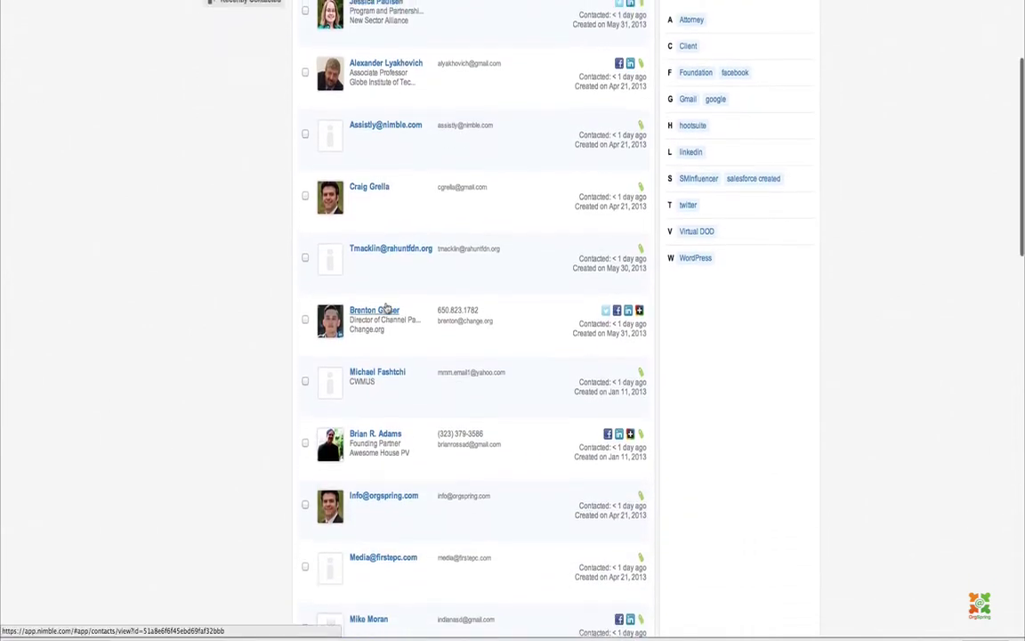
scroll(366, 308, up, 5)
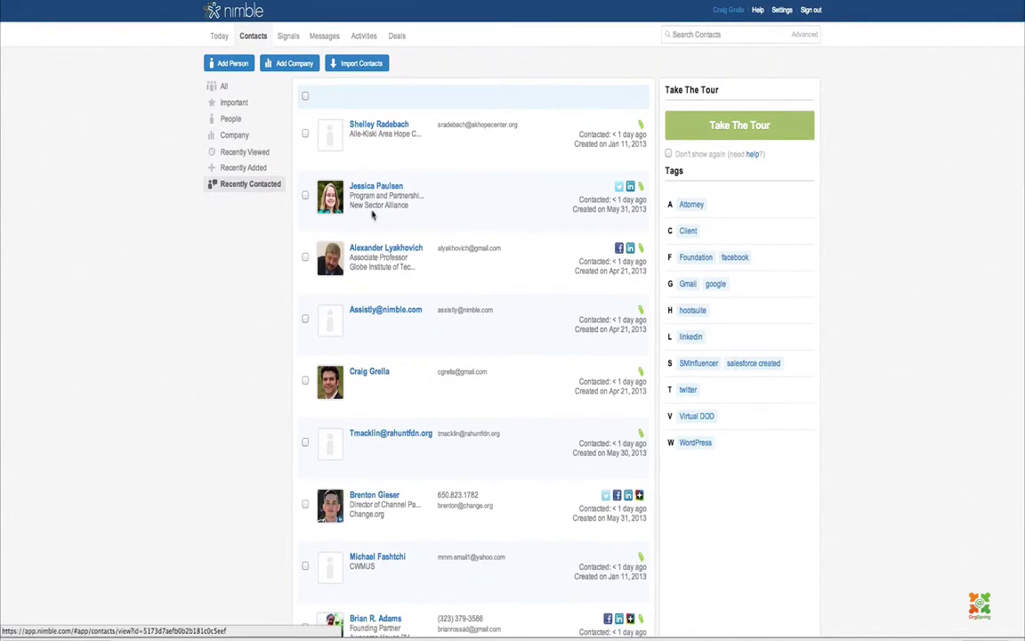
scroll(364, 356, down, 1)
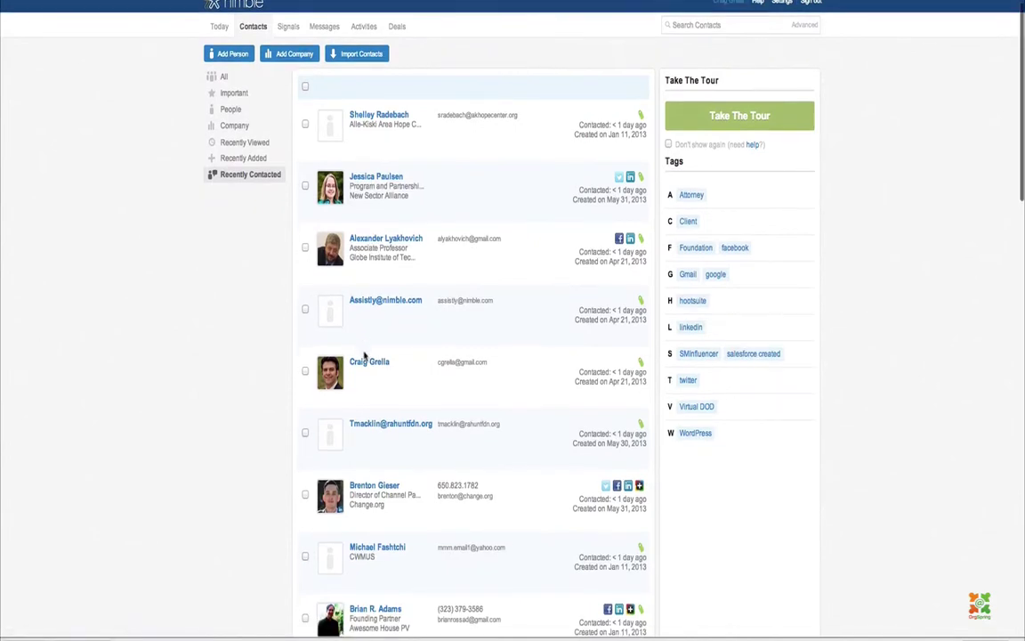
click(369, 370)
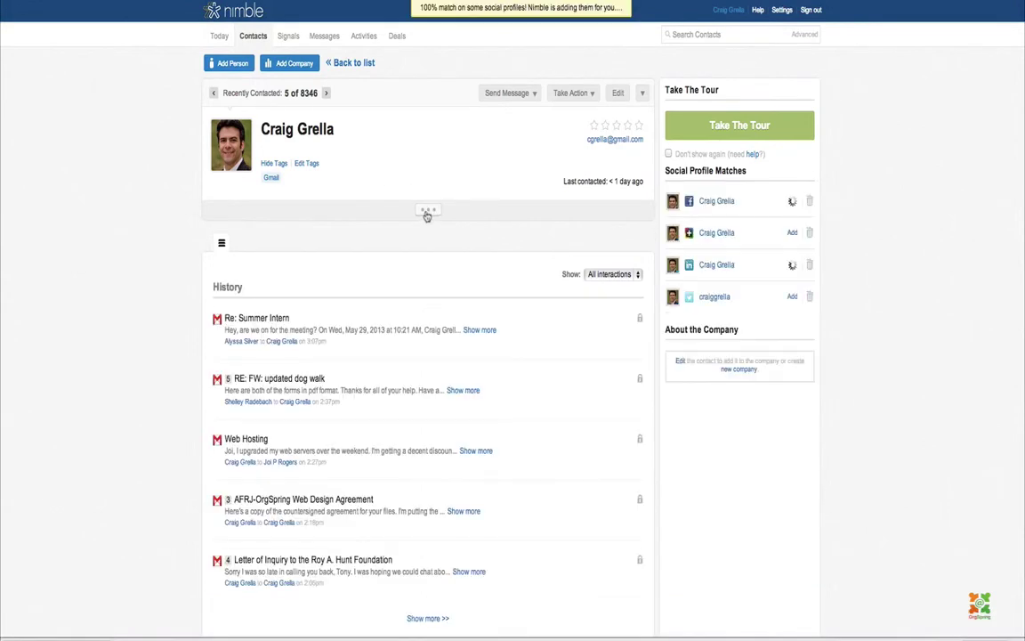
click(427, 215)
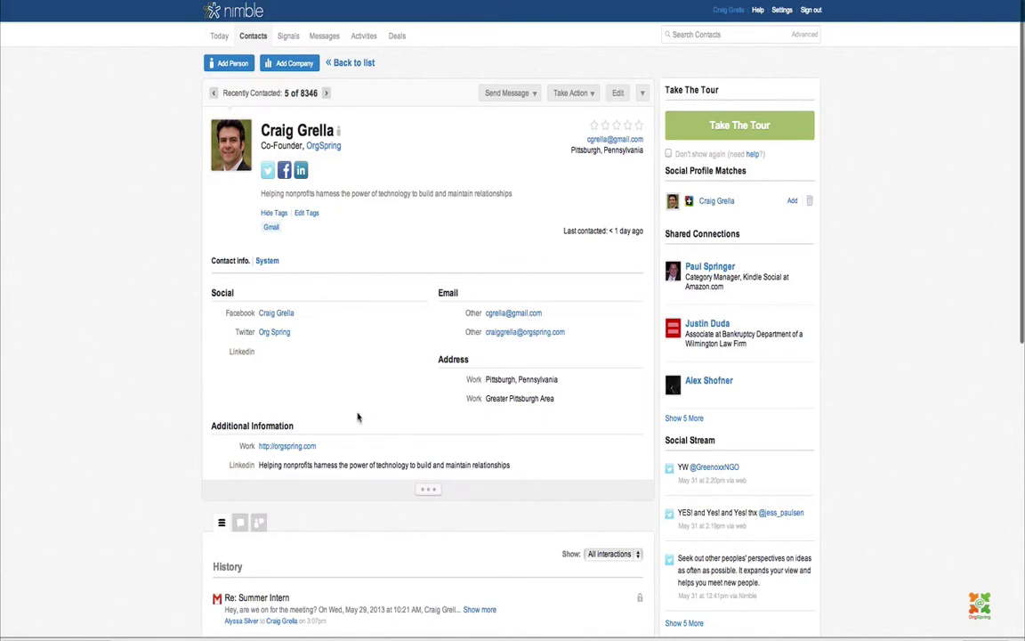
Review the contact record's social, email and address details and its History of interactions.
scroll(357, 415, down, 3)
scroll(357, 418, down, 1)
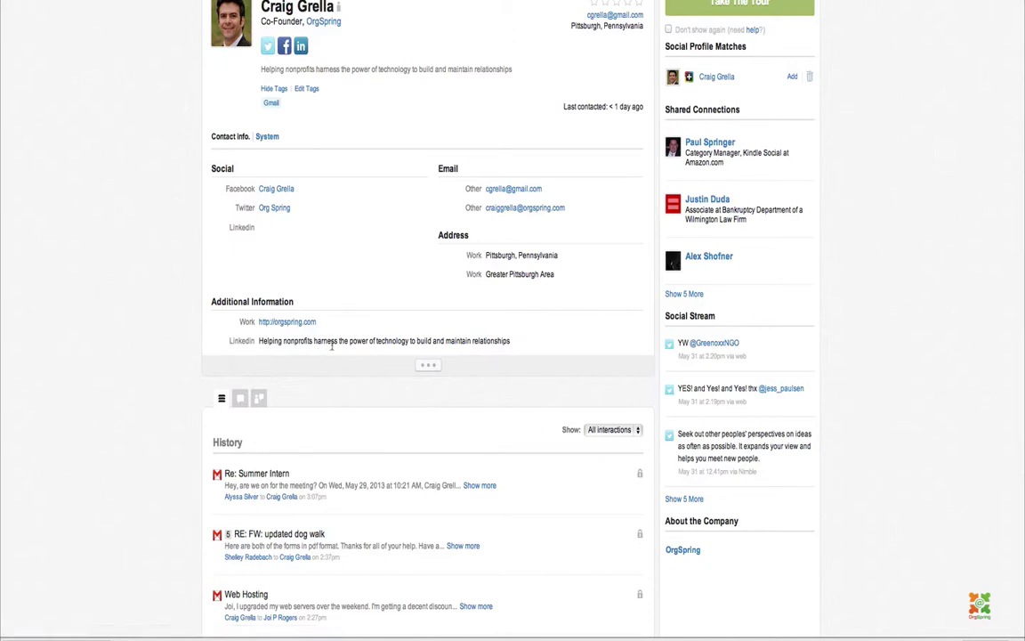
scroll(316, 347, down, 1)
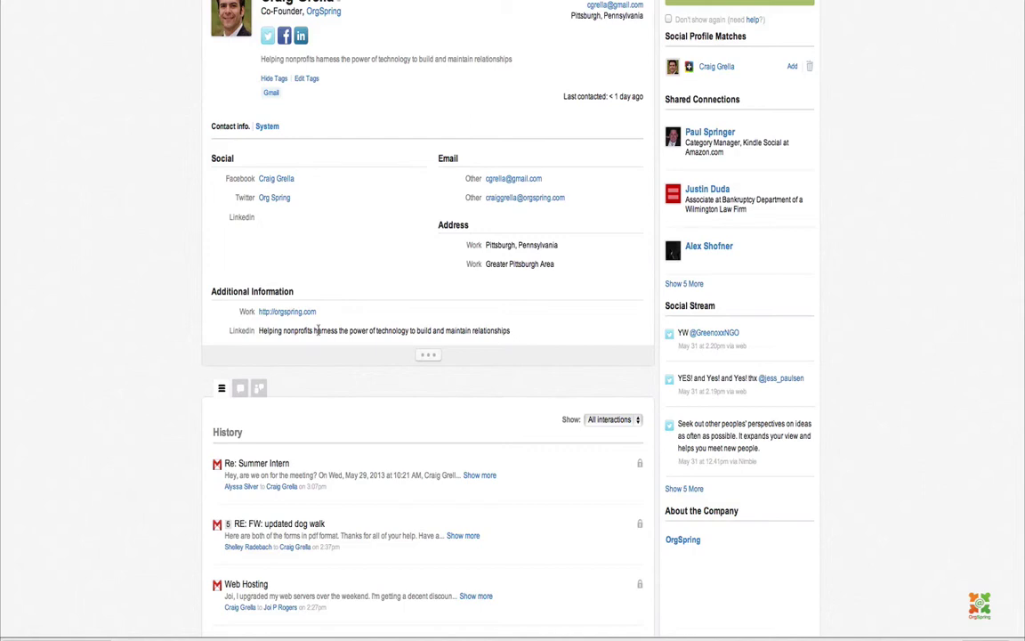
scroll(318, 330, down, 5)
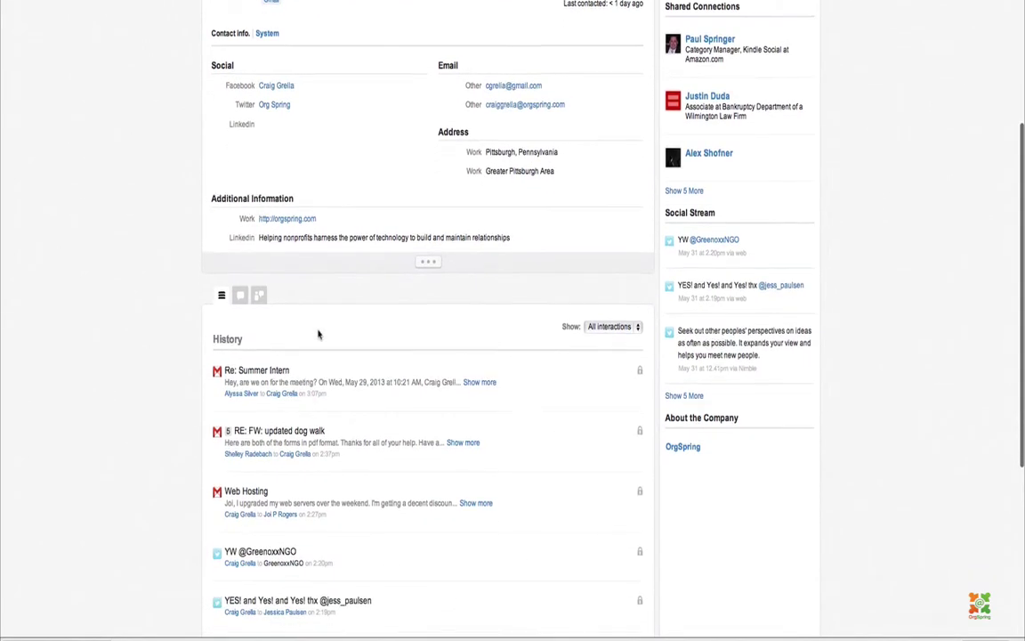
scroll(319, 333, down, 3)
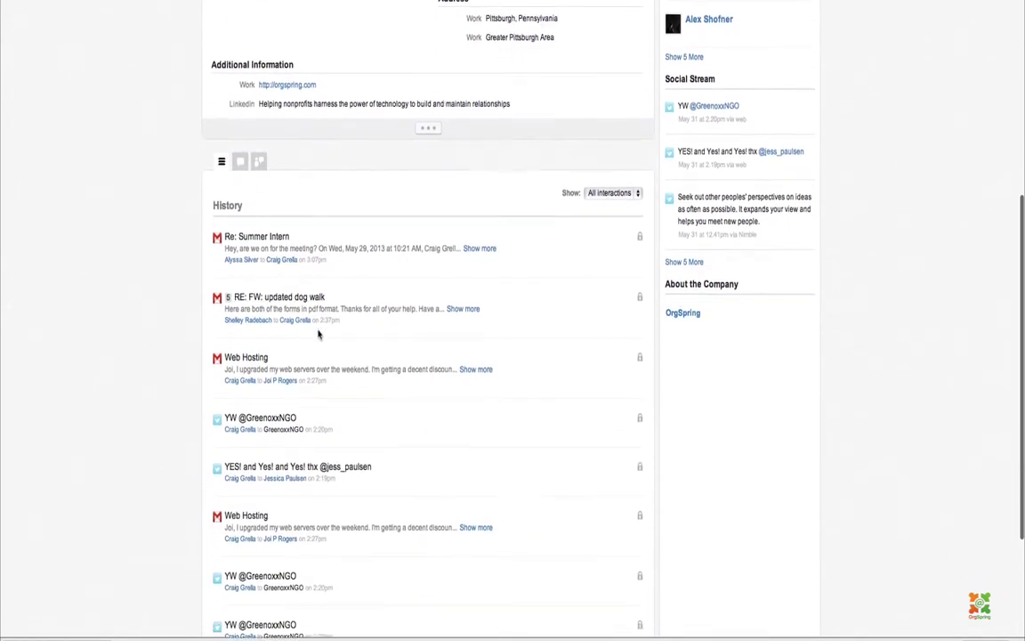
scroll(318, 334, down, 3)
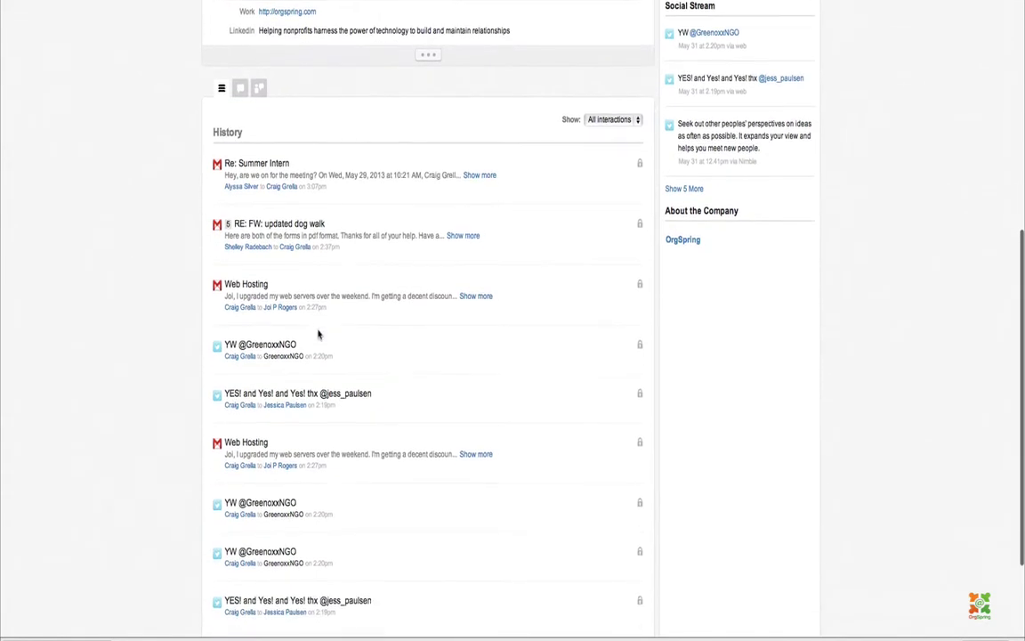
scroll(317, 330, up, 5)
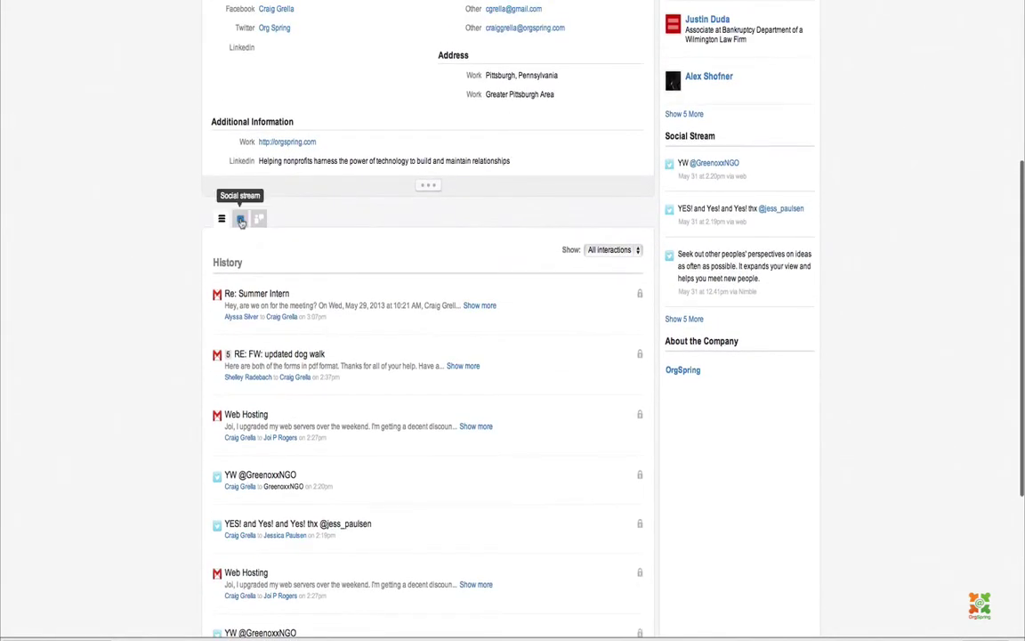
Show the contact's Social stream and look through its recent posts.
click(241, 218)
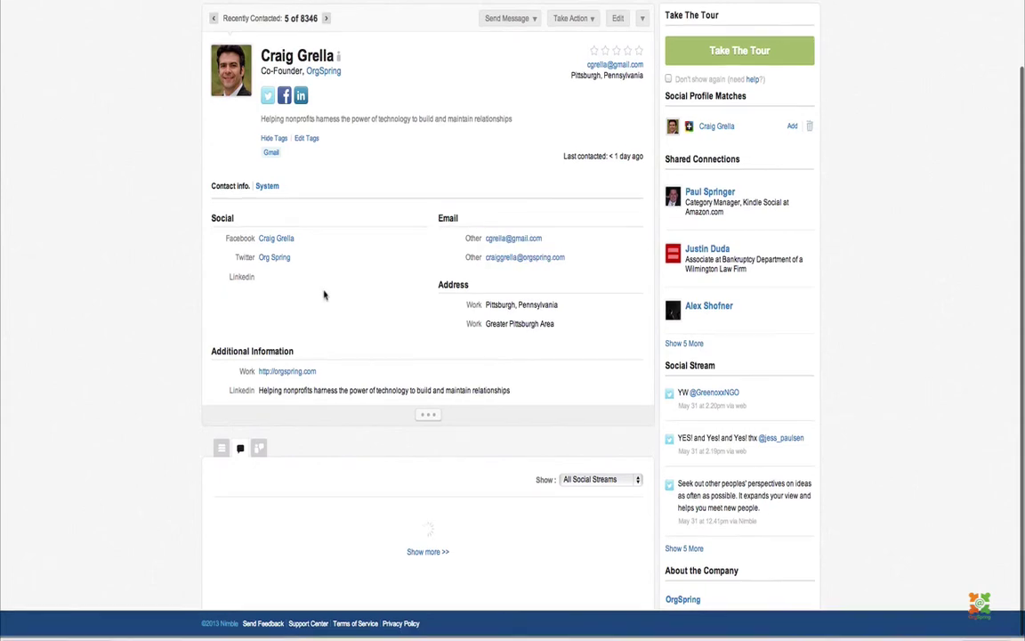
scroll(325, 295, down, 3)
scroll(324, 295, down, 5)
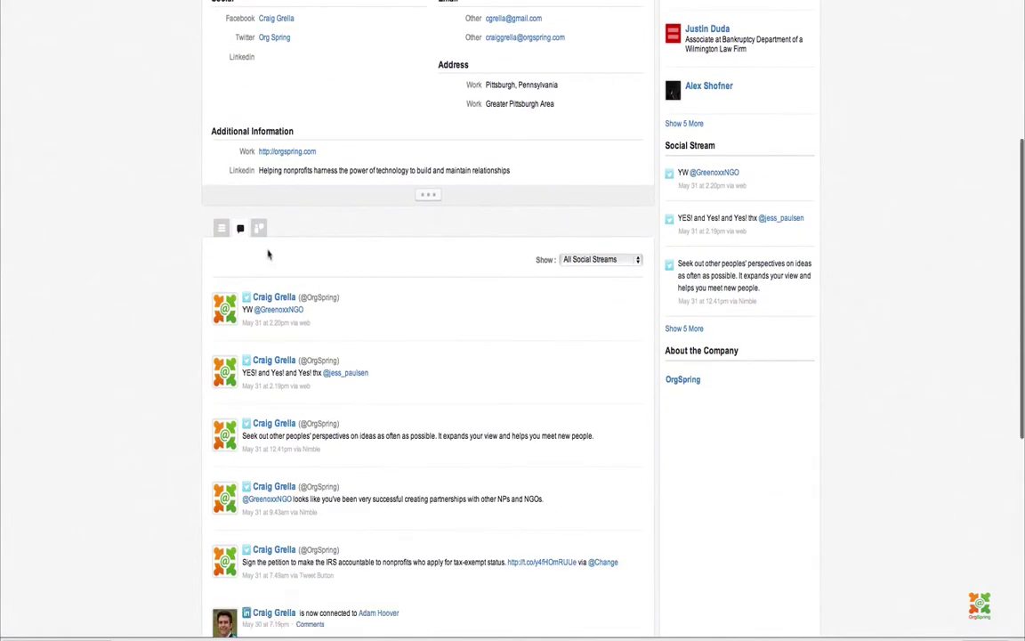
Show the contact's shared connections and look through the list of people.
click(260, 232)
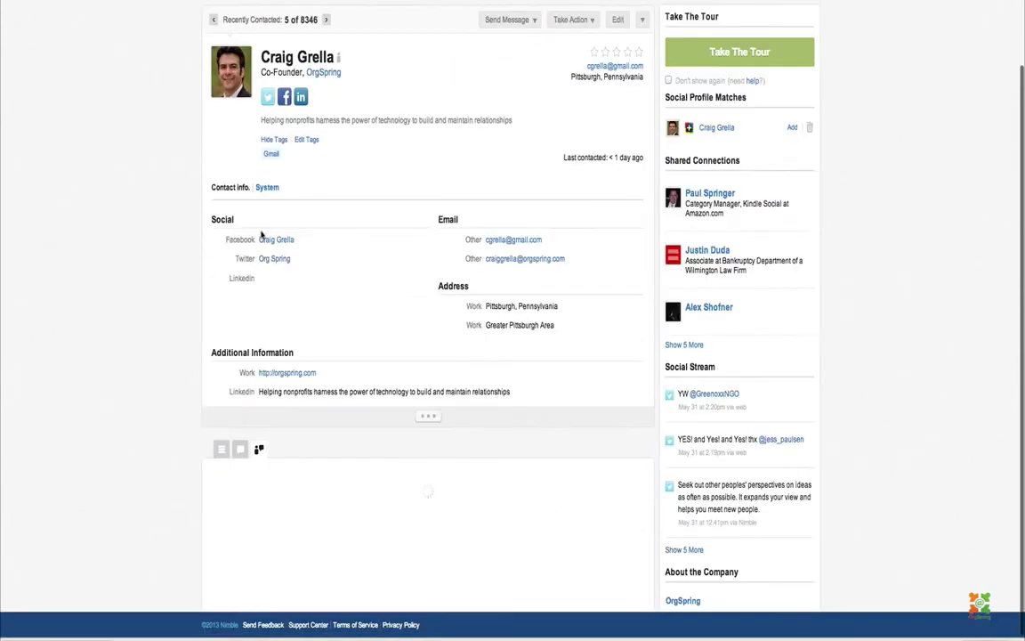
scroll(344, 334, down, 4)
scroll(342, 331, down, 2)
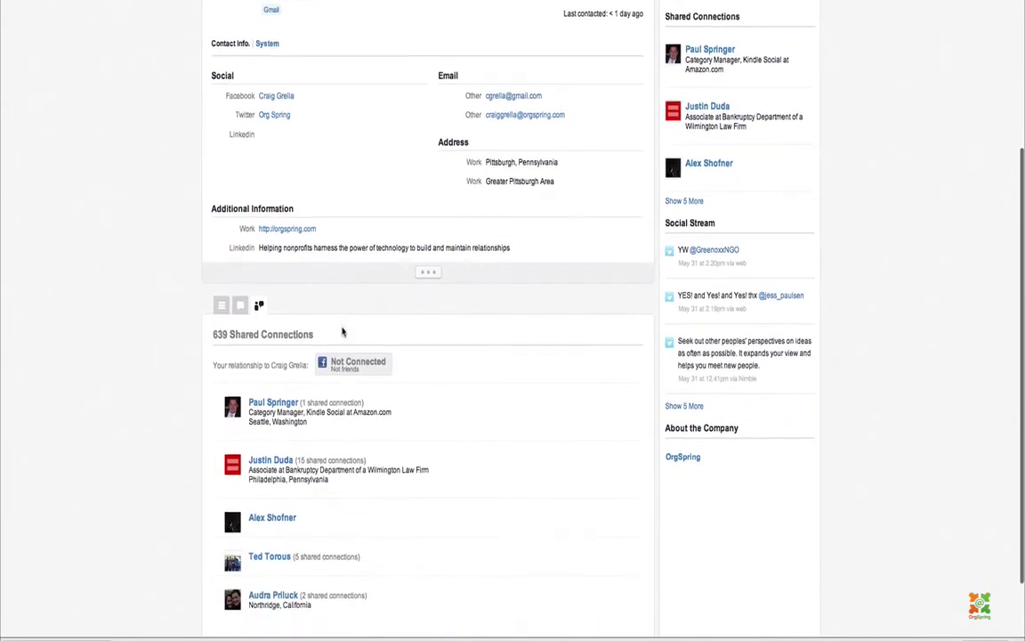
scroll(377, 440, down, 3)
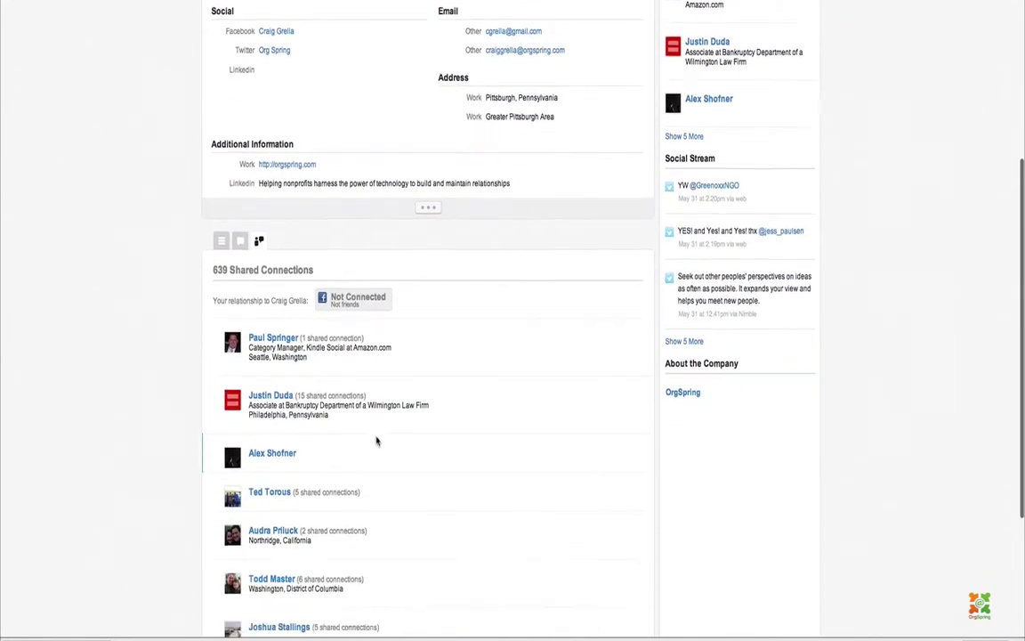
scroll(376, 440, down, 1)
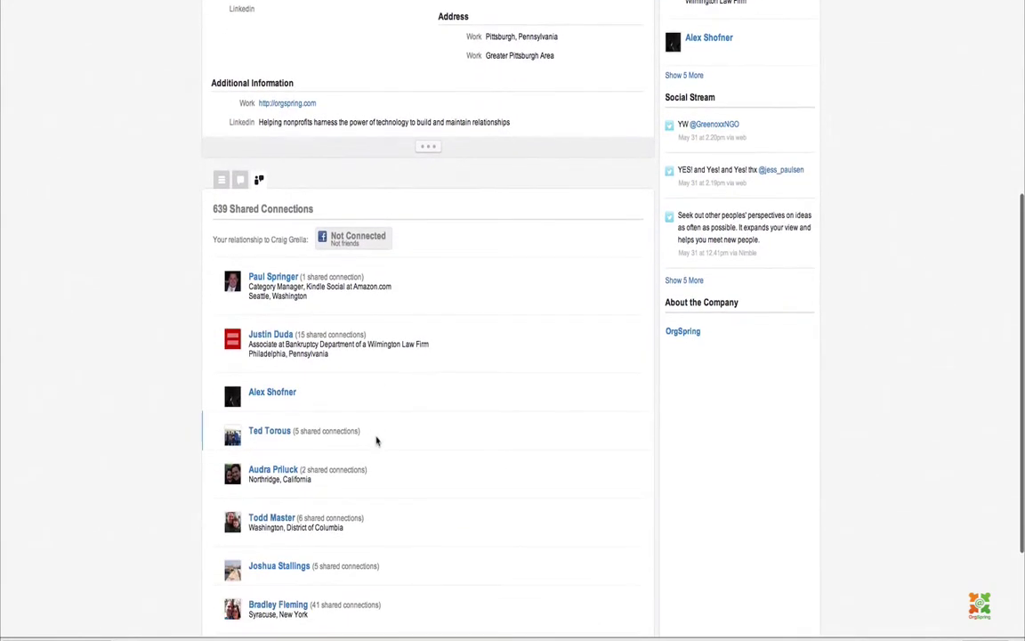
scroll(376, 441, down, 2)
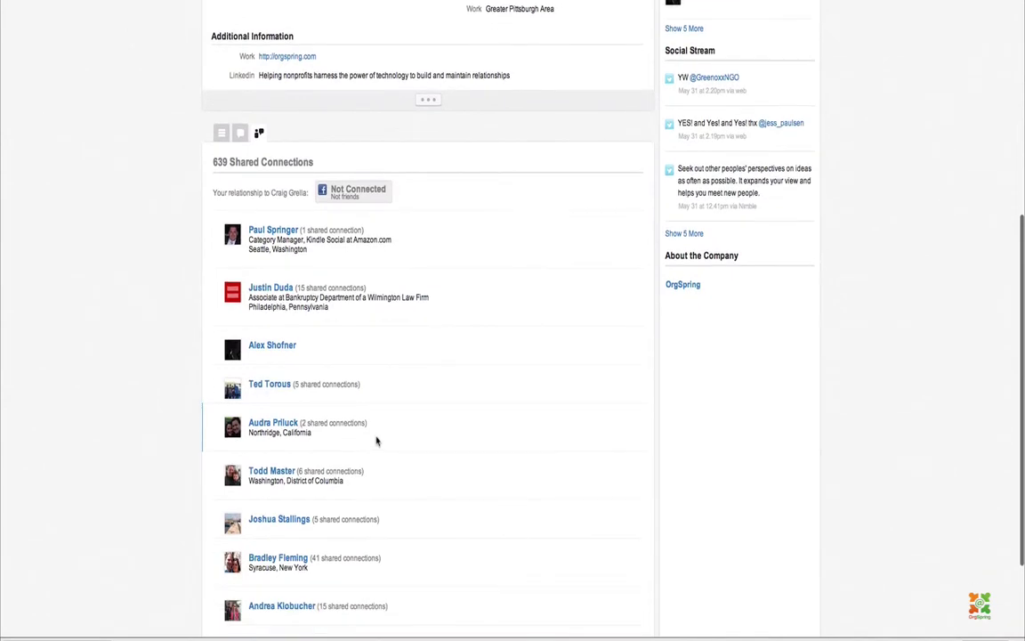
scroll(377, 441, up, 10)
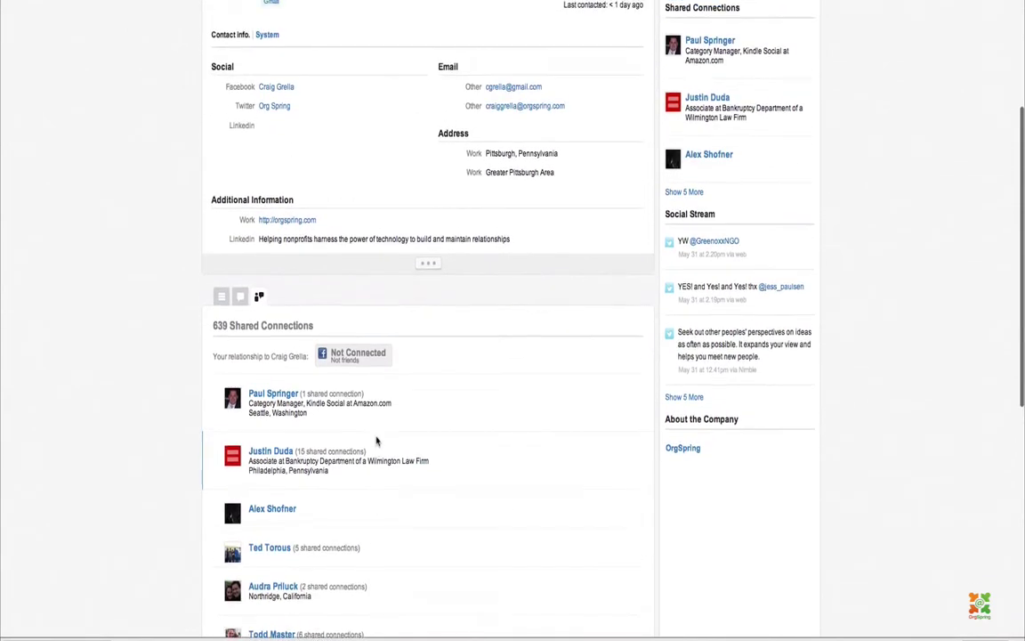
scroll(377, 440, up, 1)
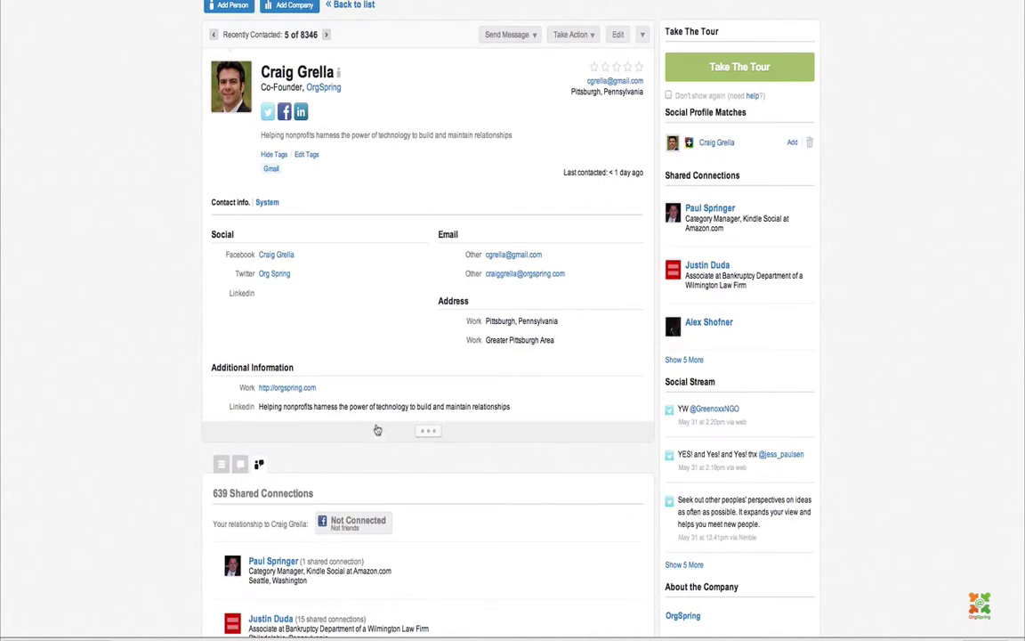
Review the message channels and the actions available for this contact.
scroll(479, 158, up, 2)
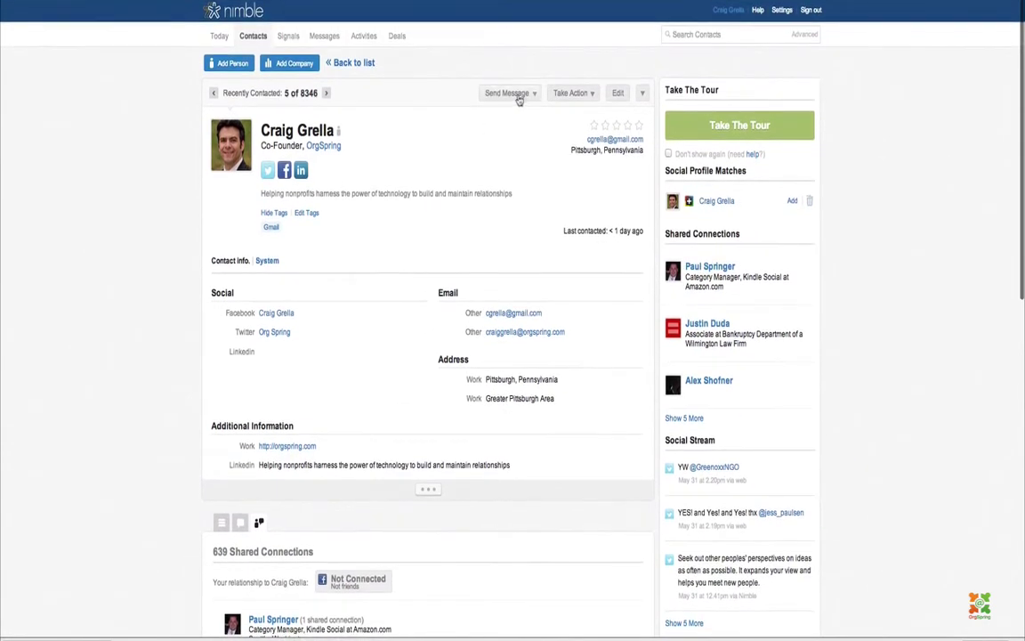
click(534, 94)
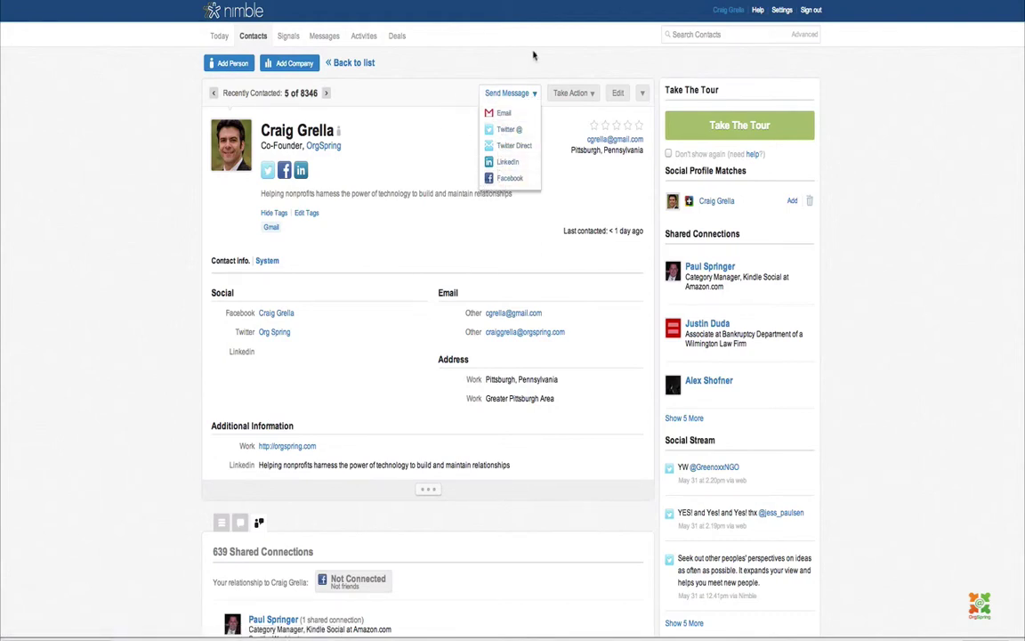
click(592, 94)
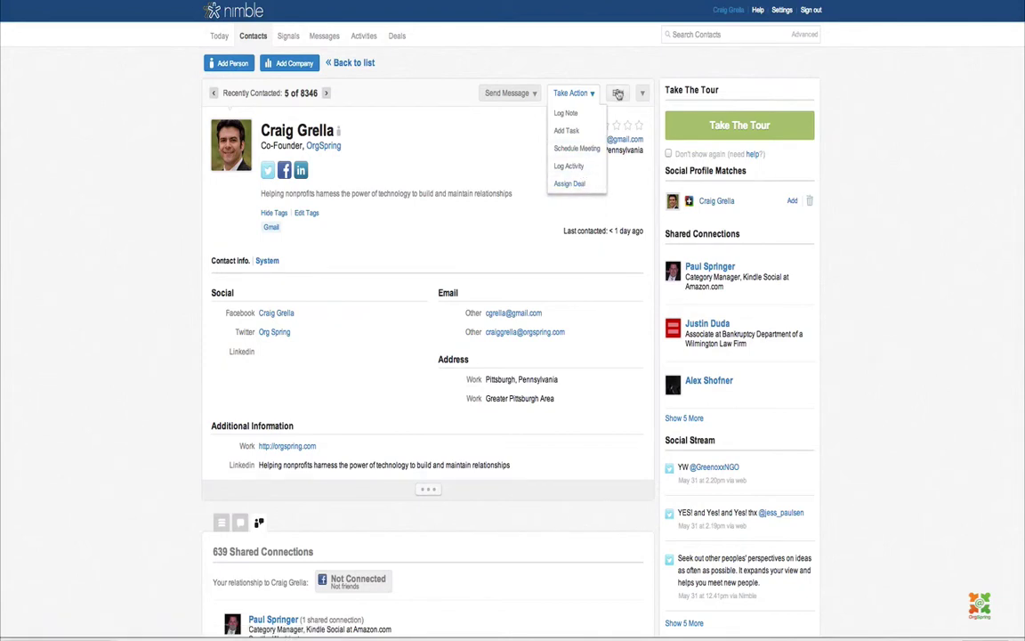
Open the contact record for editing and look through its fields down to Additional Information.
click(617, 95)
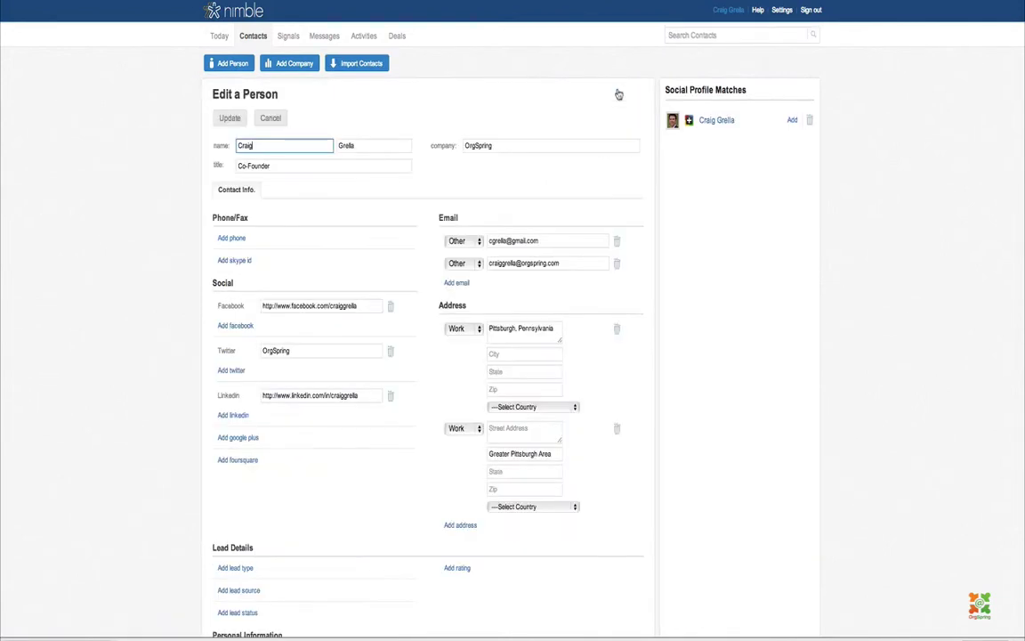
scroll(353, 145, down, 5)
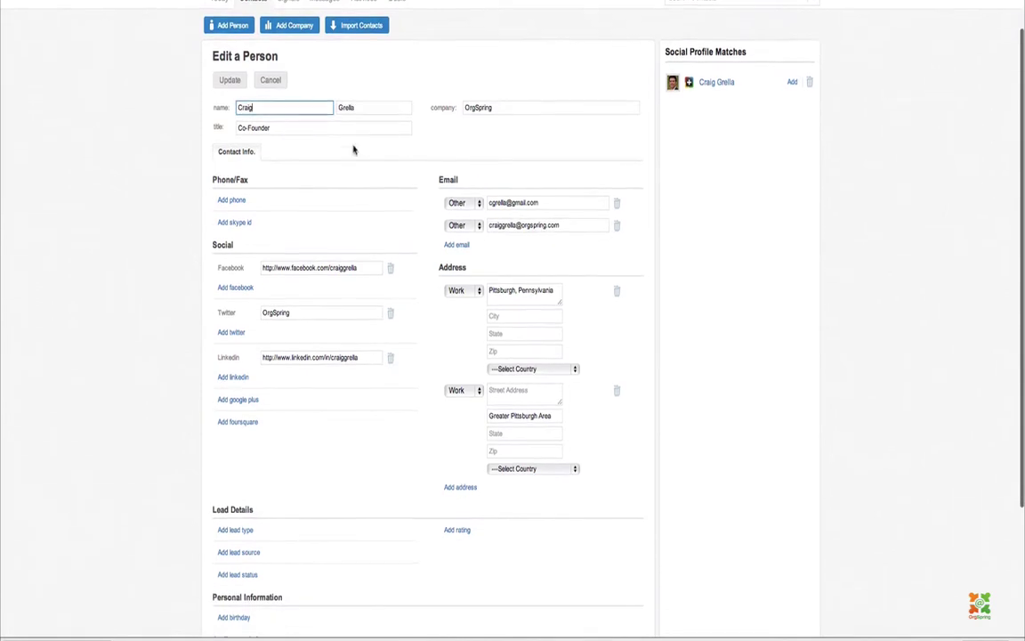
scroll(353, 145, up, 5)
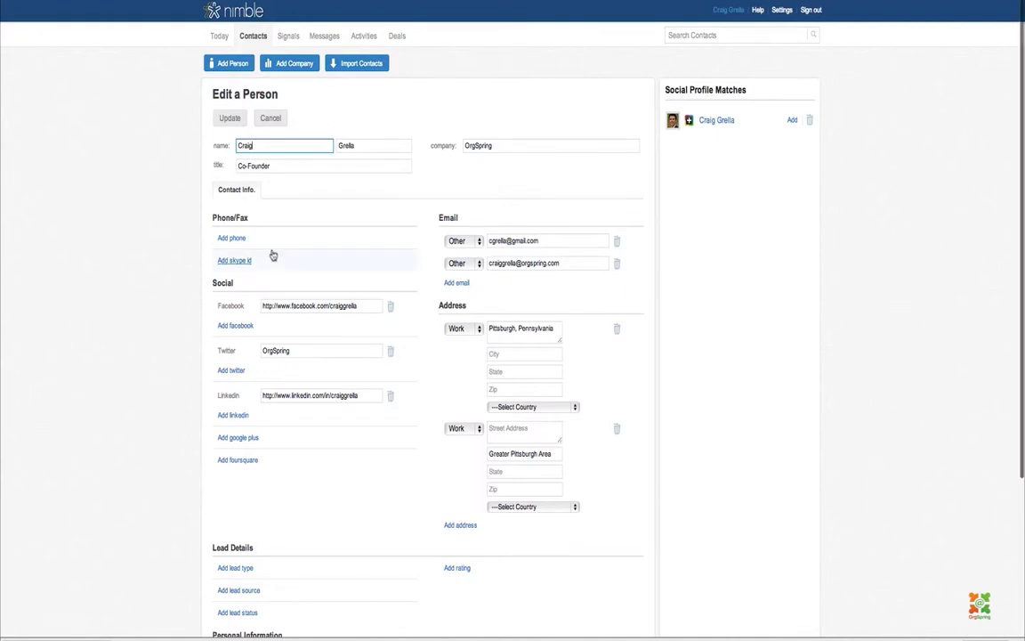
scroll(271, 256, down, 1)
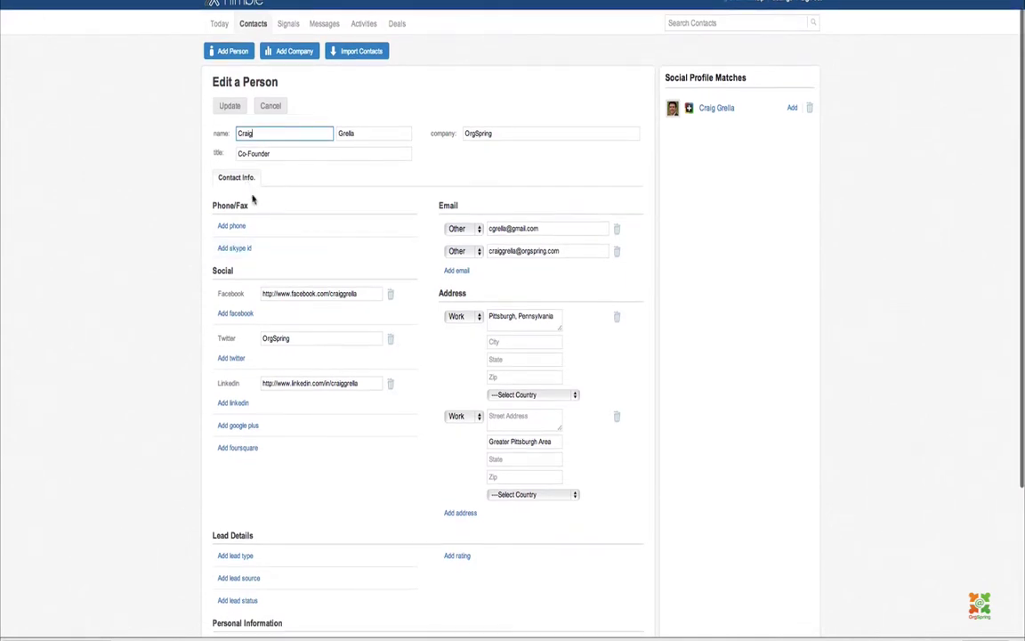
scroll(258, 270, down, 5)
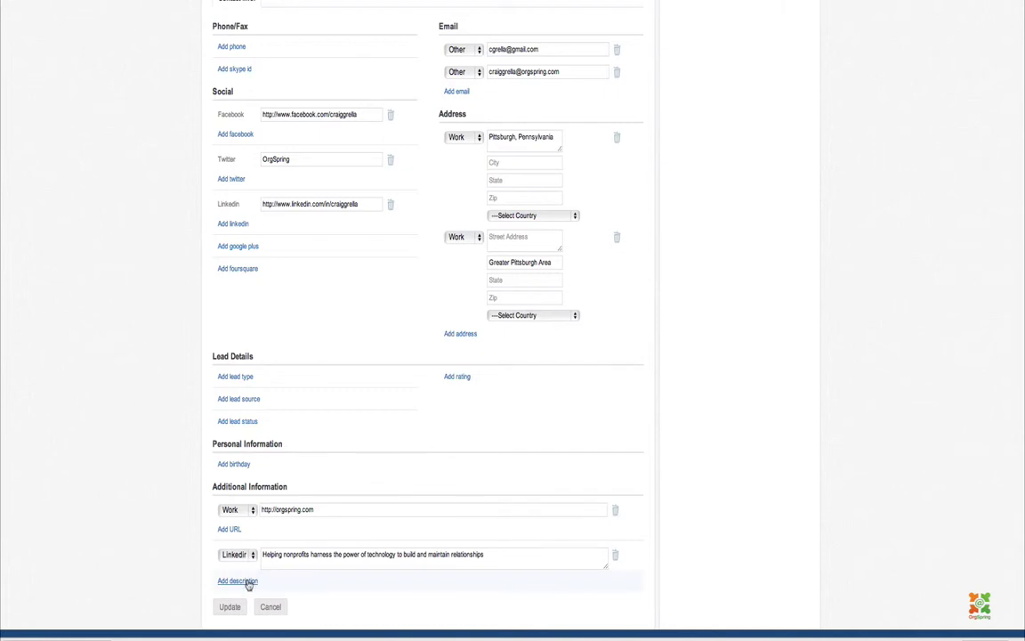
Try out a second URL entry of type Blog in the contact's Additional Information.
click(230, 531)
click(231, 530)
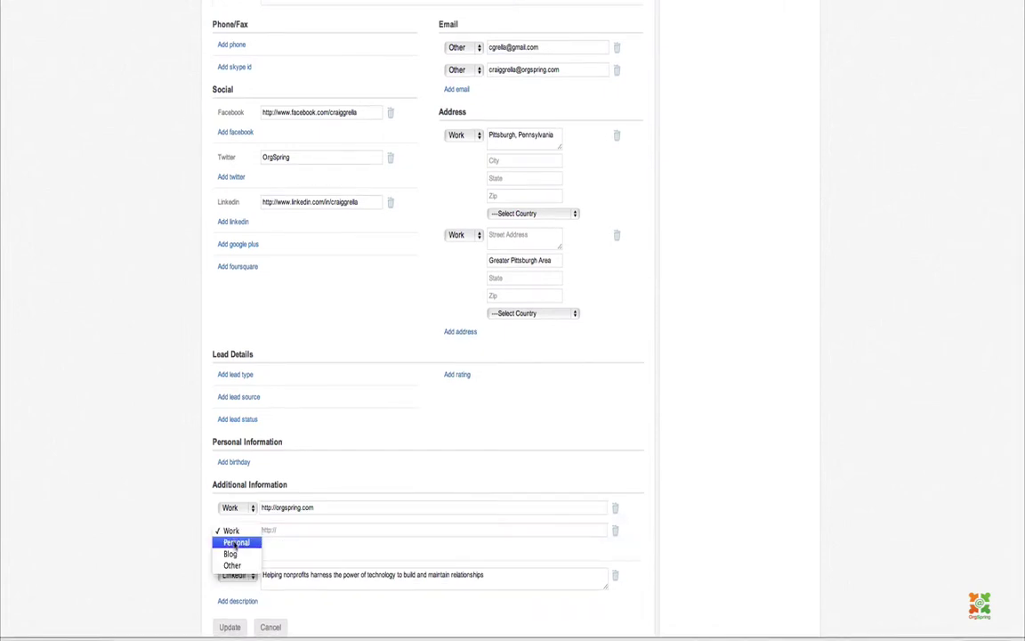
click(252, 553)
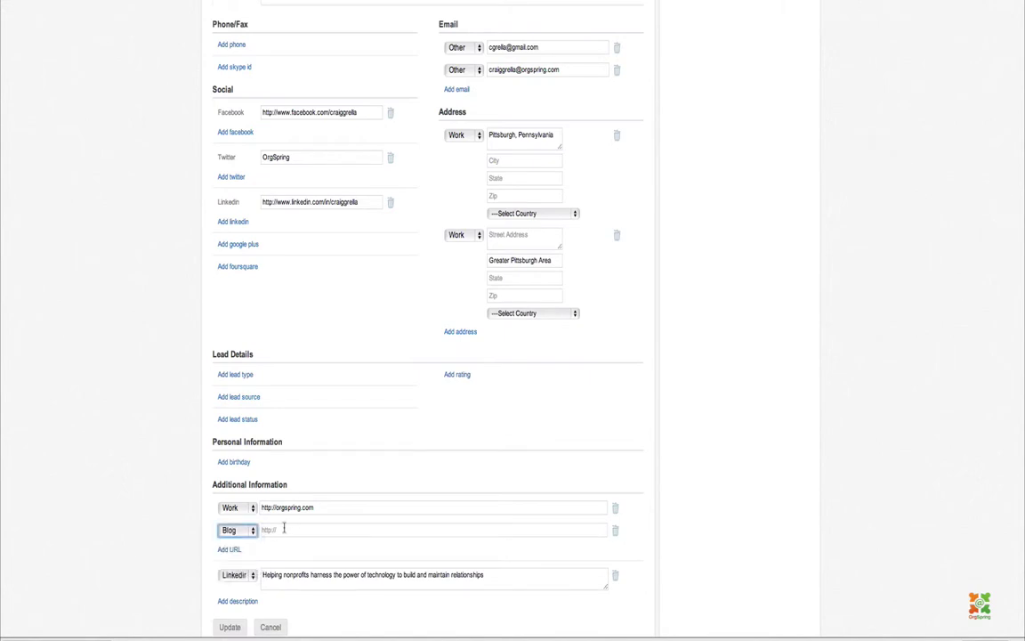
scroll(307, 437, up, 4)
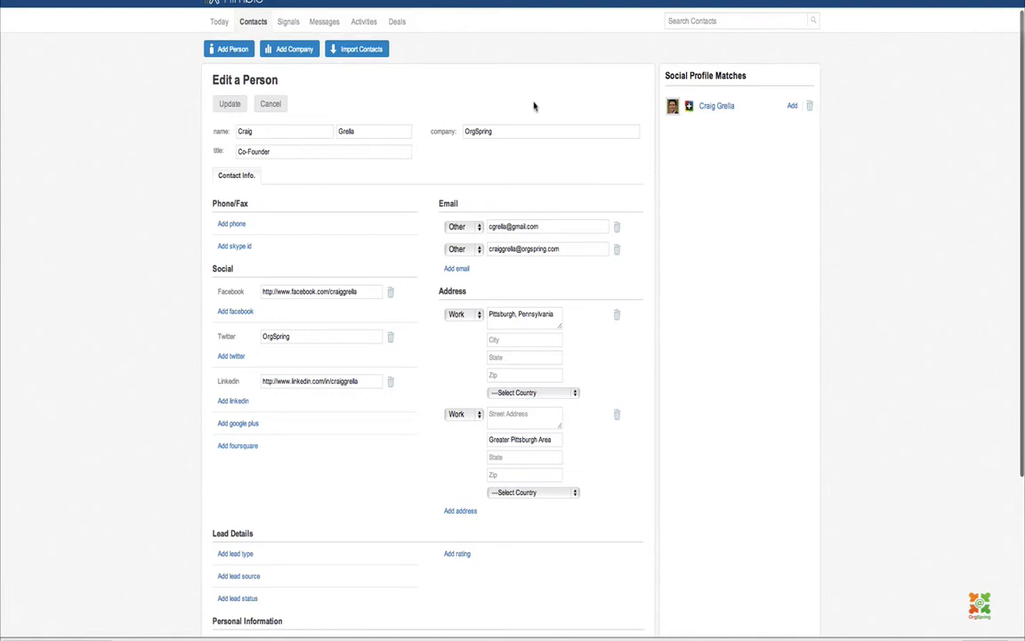
scroll(534, 106, up, 1)
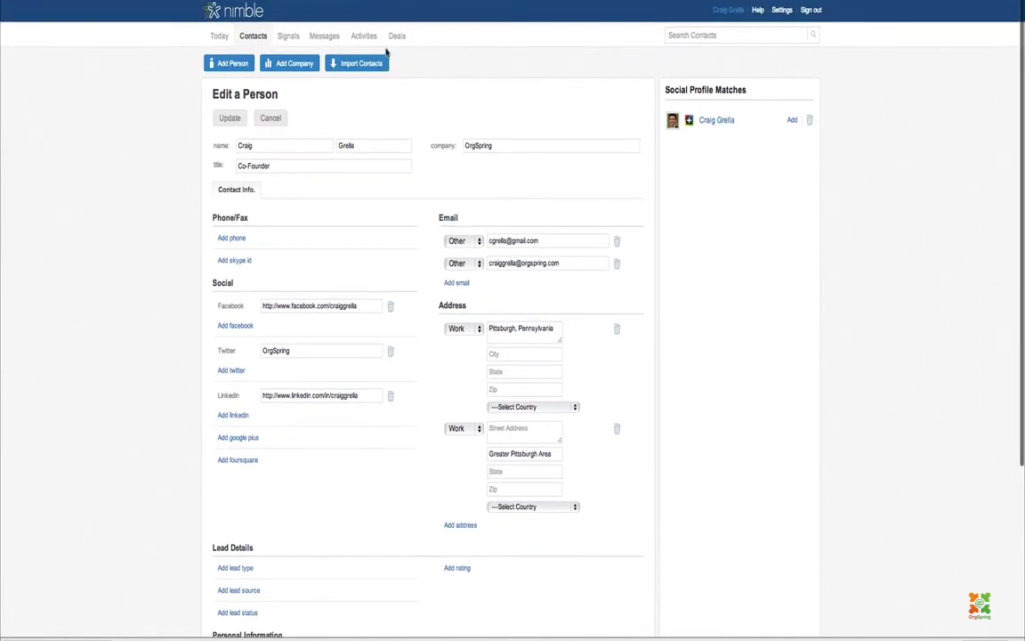
Open the account settings and review the Notifications, Networks & Imports, Account Usage and Email Signature pages.
click(787, 9)
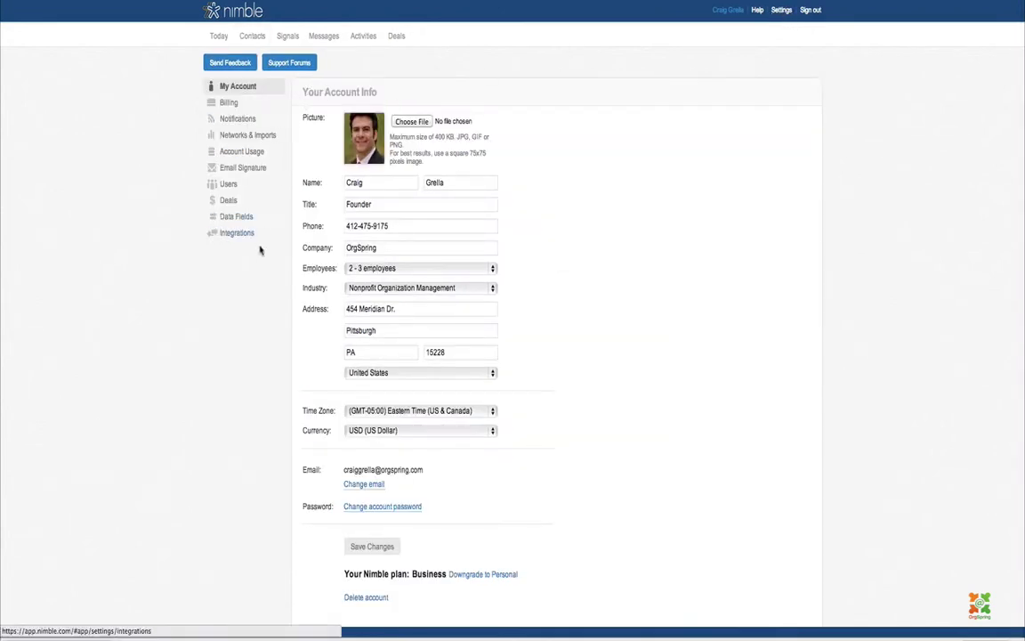
click(244, 126)
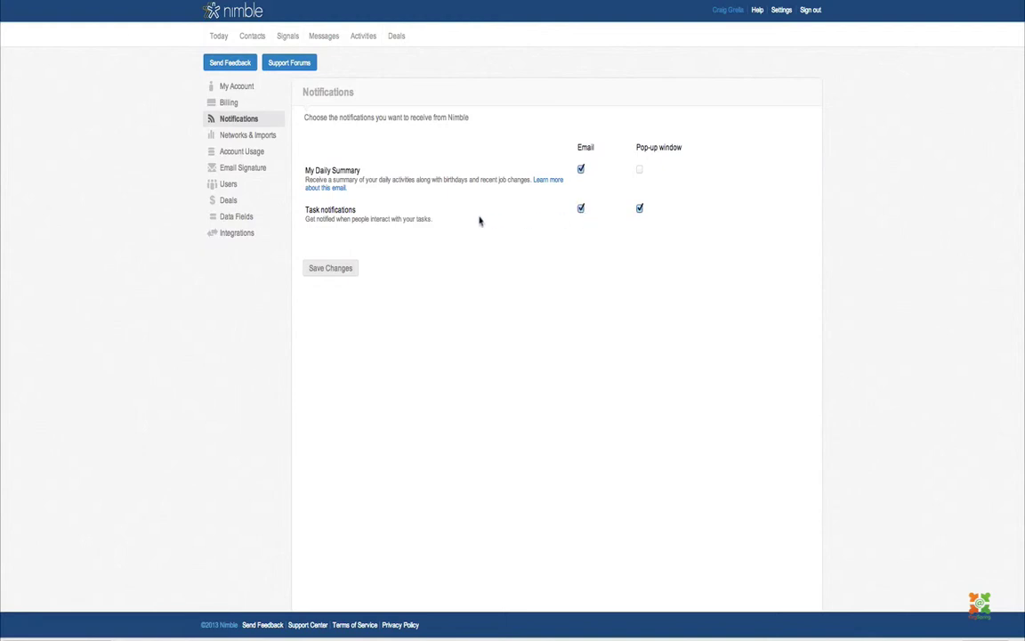
click(260, 138)
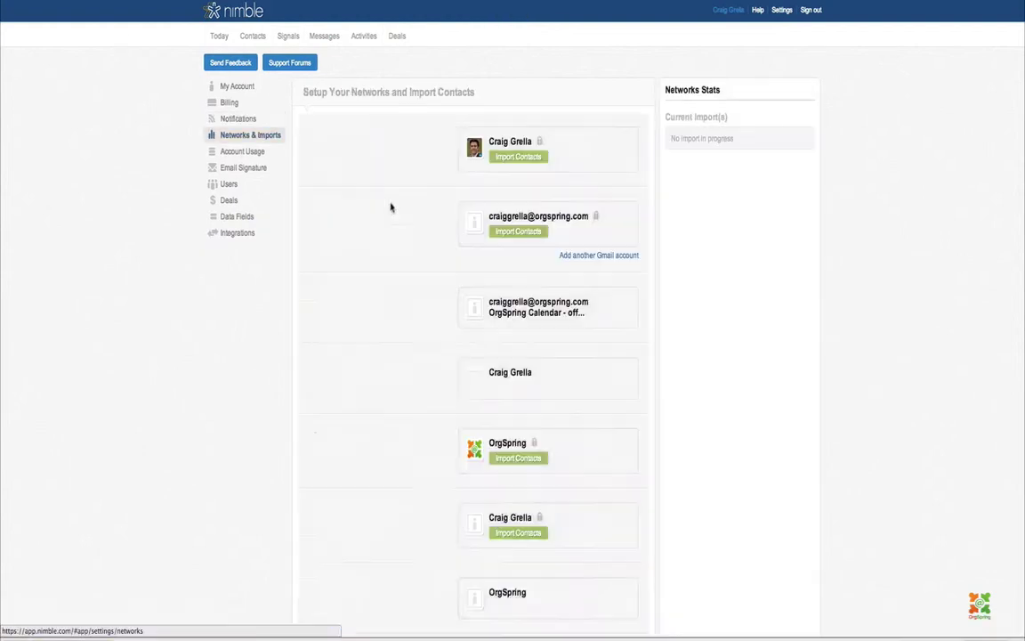
scroll(400, 252, down, 1)
scroll(402, 255, down, 5)
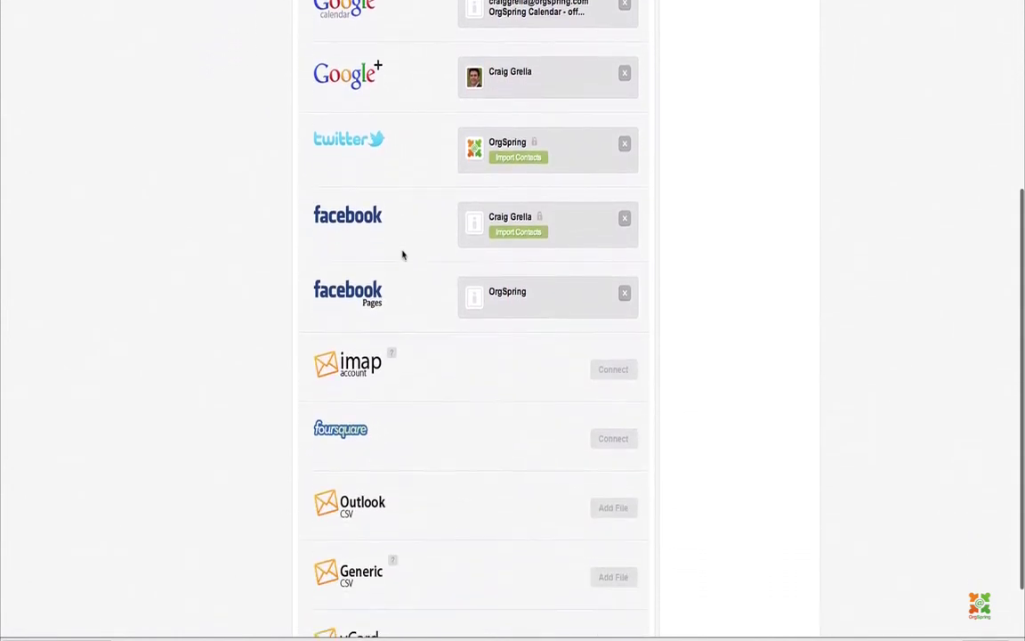
scroll(403, 257, up, 6)
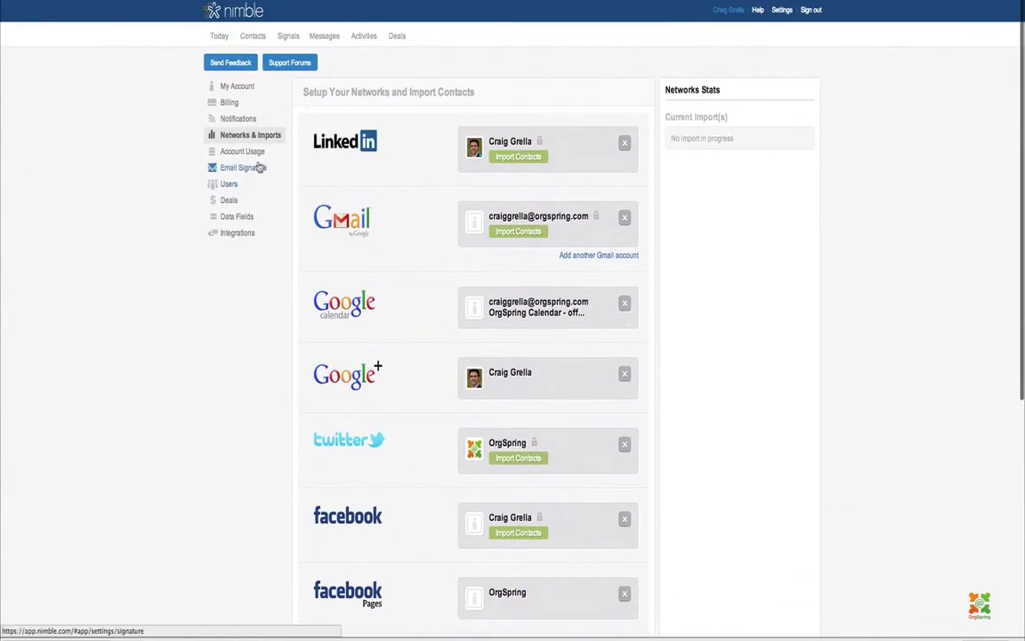
click(249, 153)
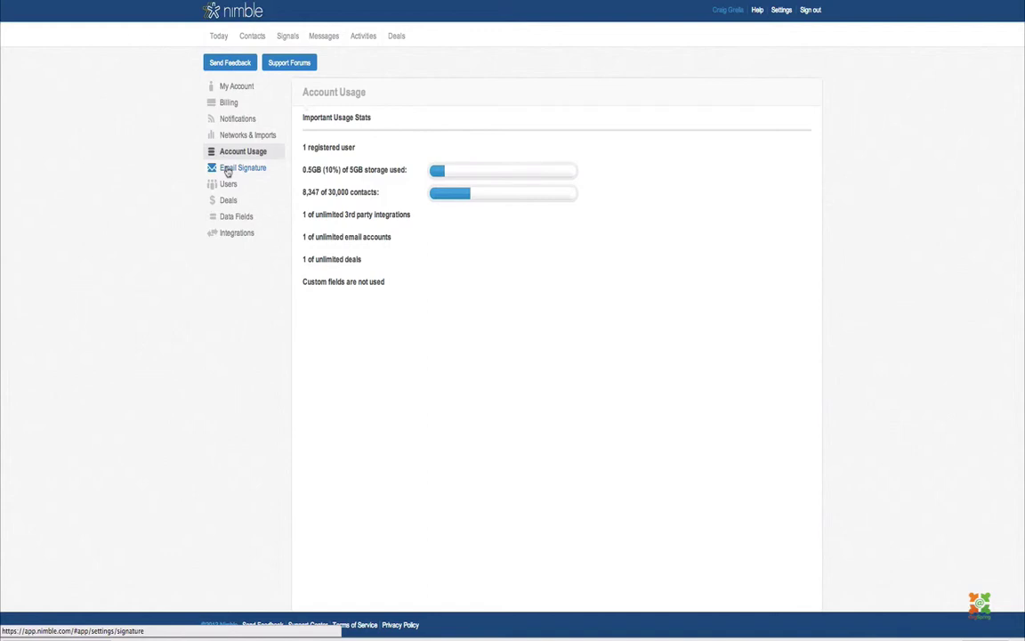
click(230, 172)
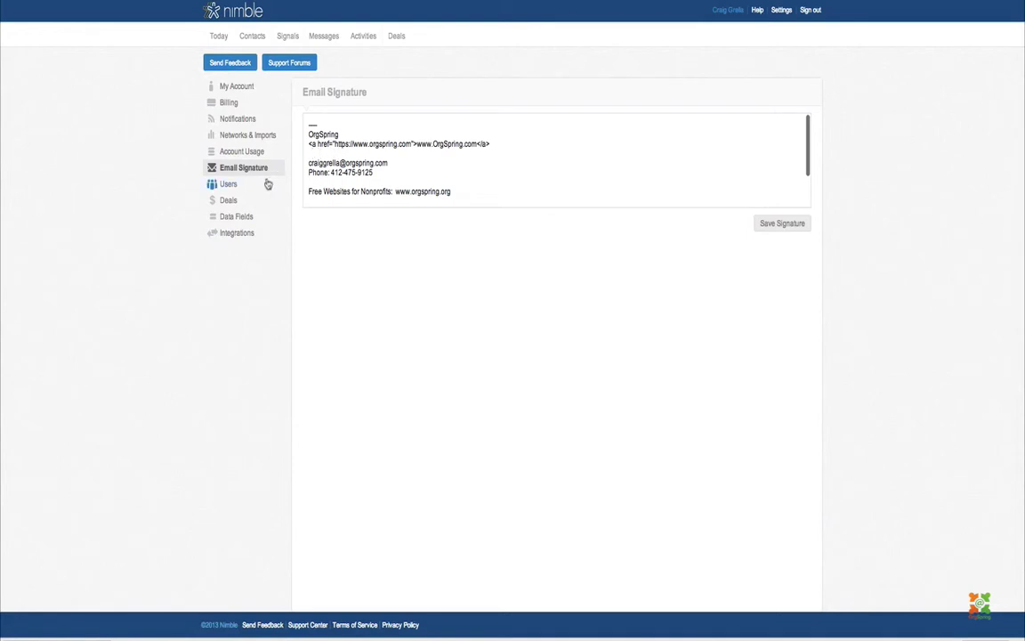
In the Data Fields settings, create a tab labelled Membership Info that shows in All Contacts.
click(236, 218)
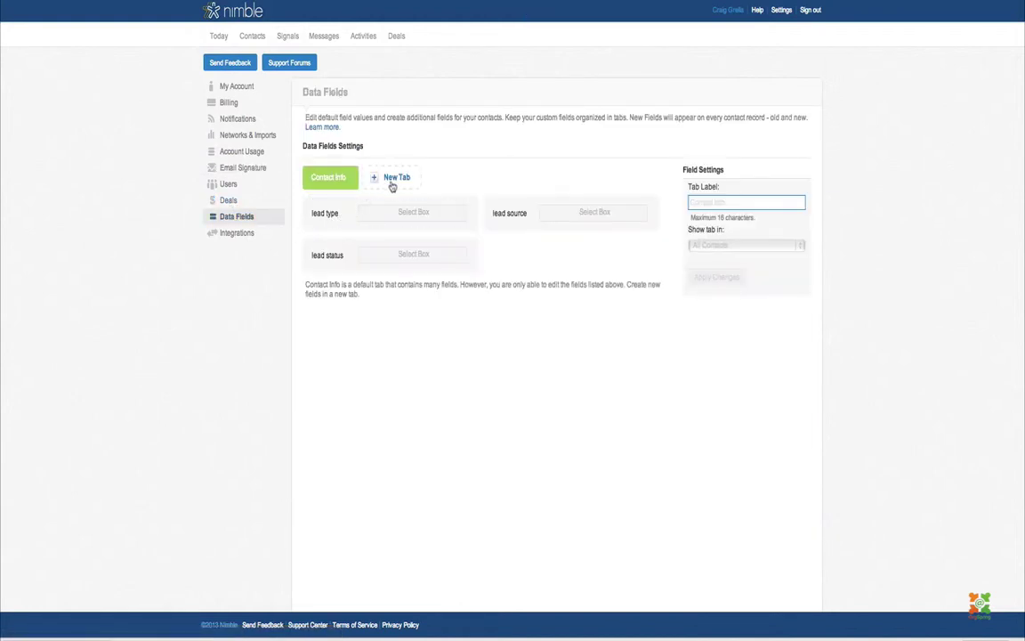
click(337, 179)
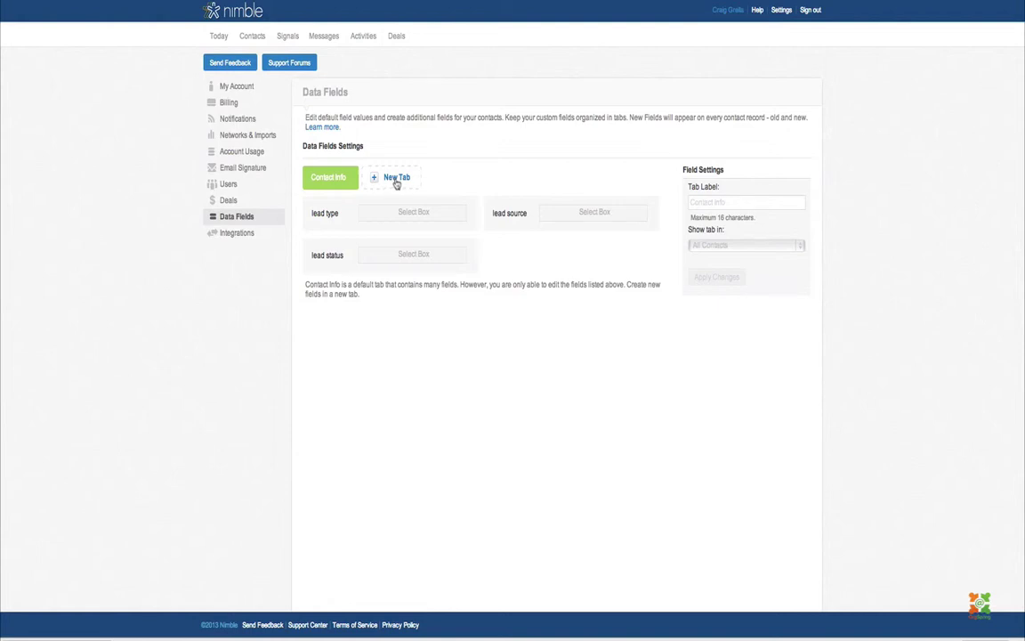
click(396, 181)
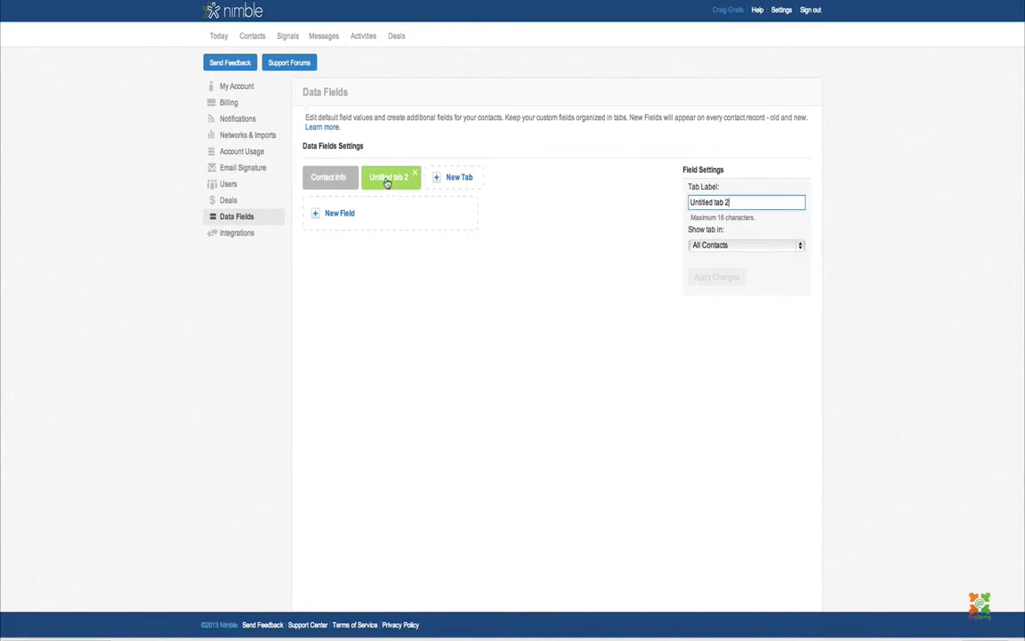
triple_click(731, 201)
text(Membership Info)
click(729, 244)
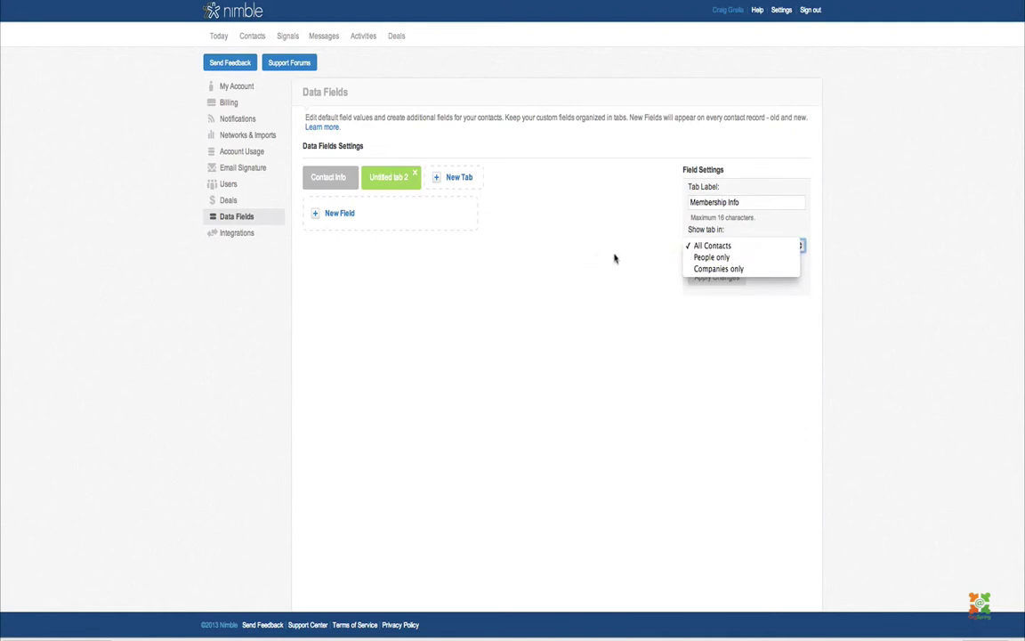
click(712, 247)
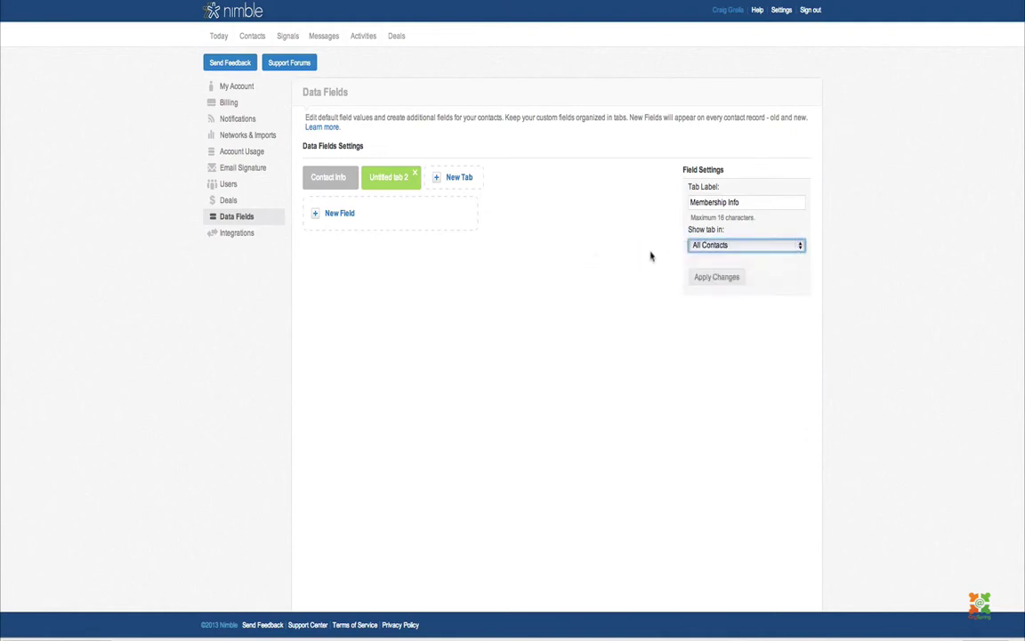
click(709, 276)
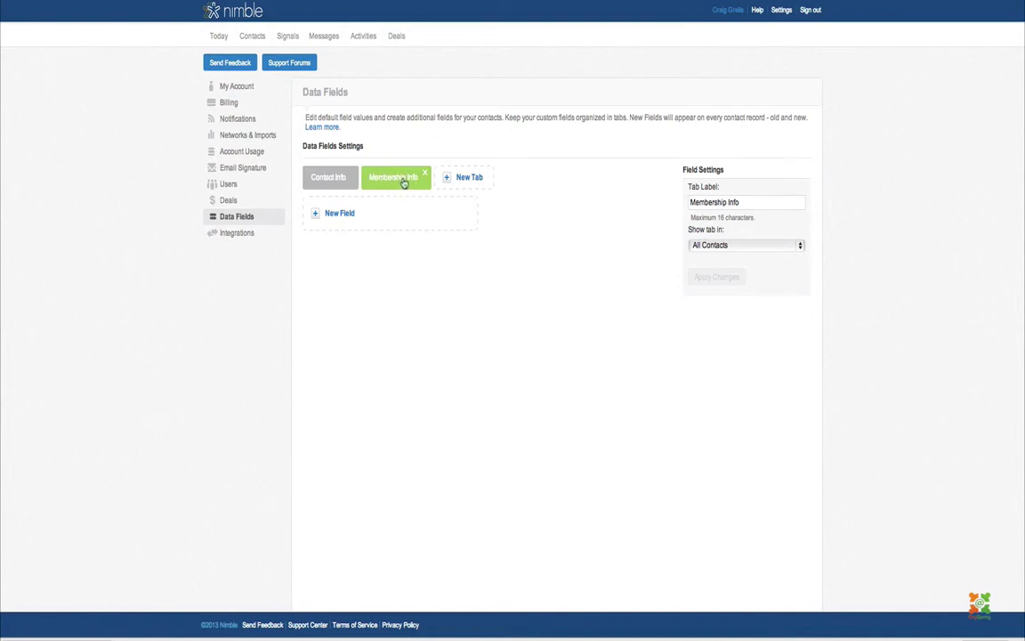
click(347, 213)
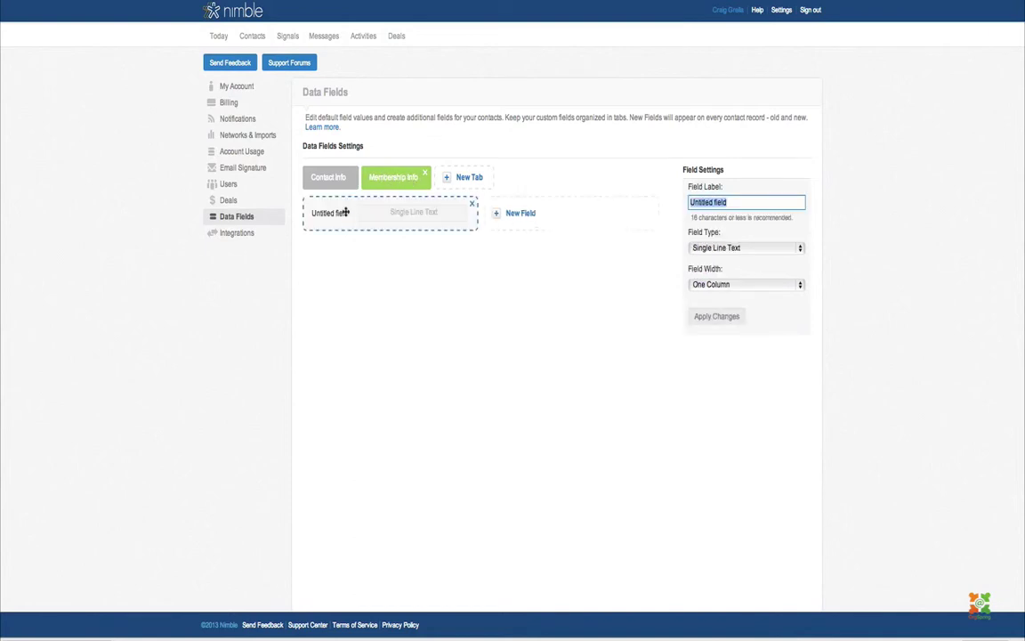
click(473, 204)
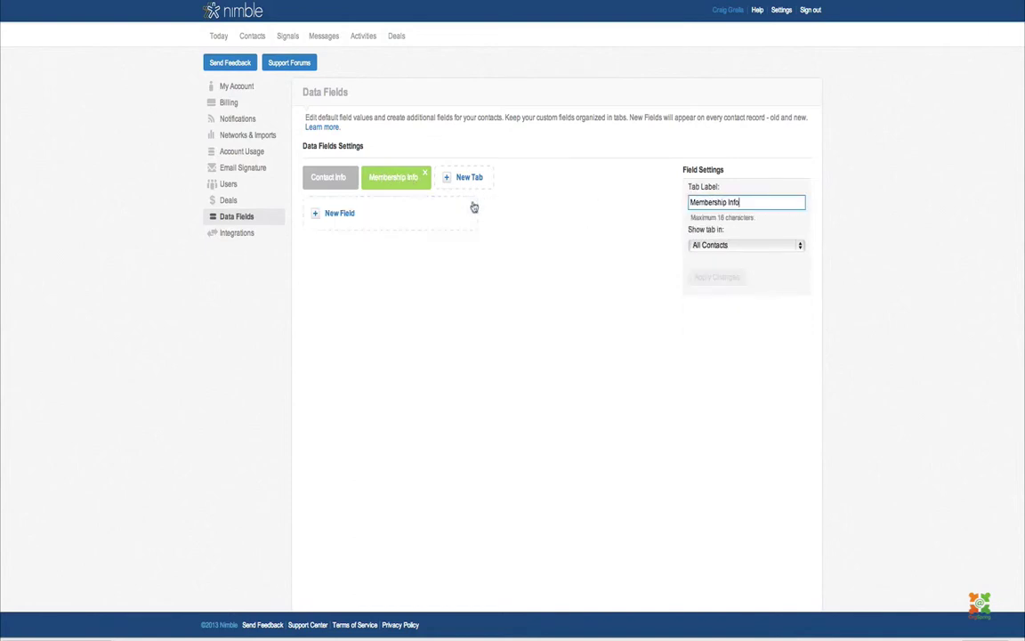
click(347, 213)
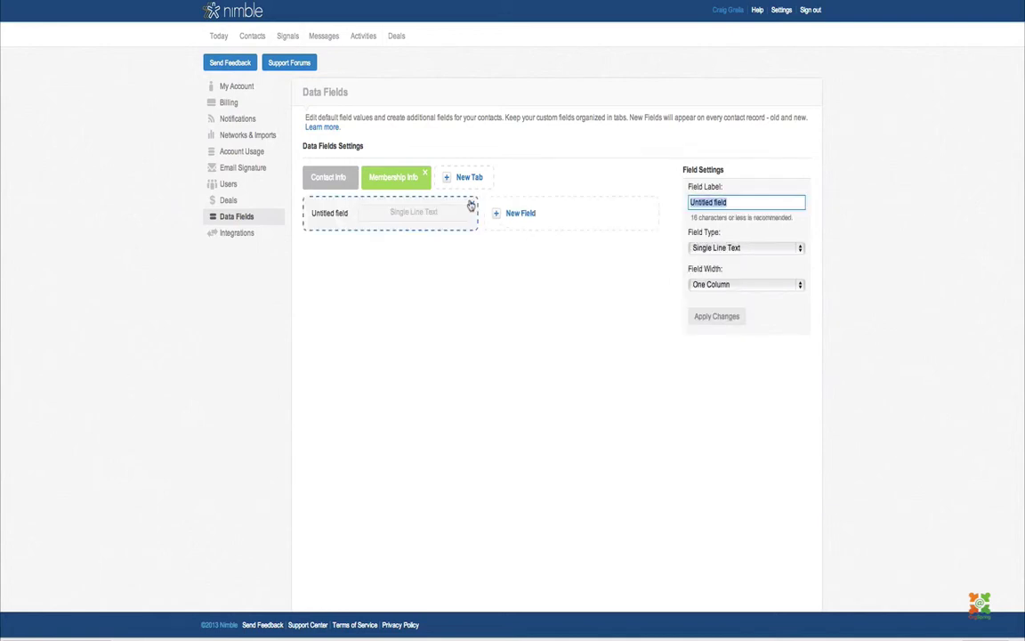
click(472, 205)
click(411, 212)
click(579, 211)
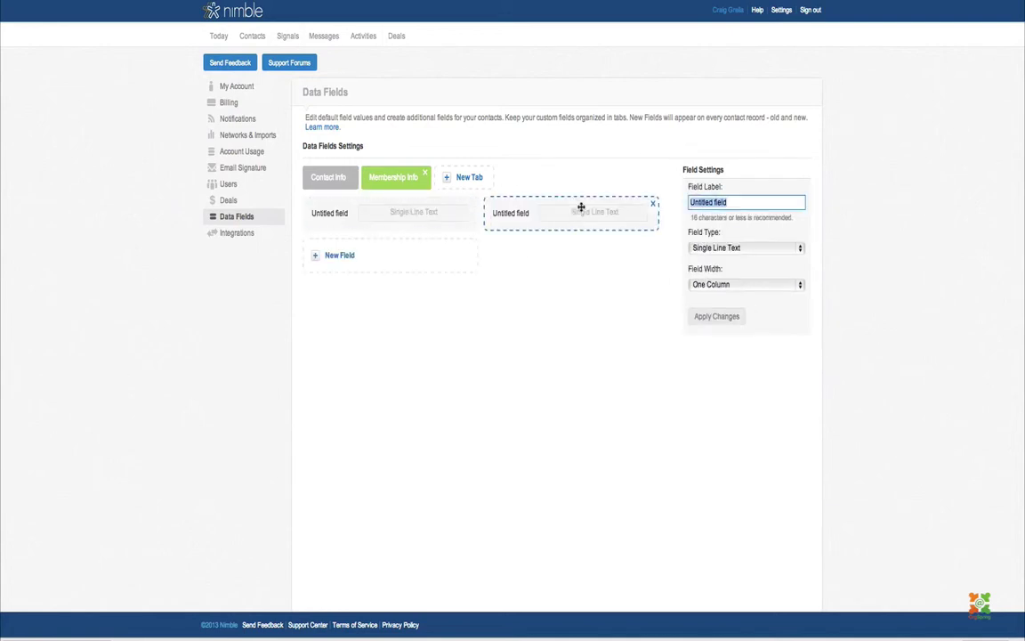
click(471, 208)
click(472, 206)
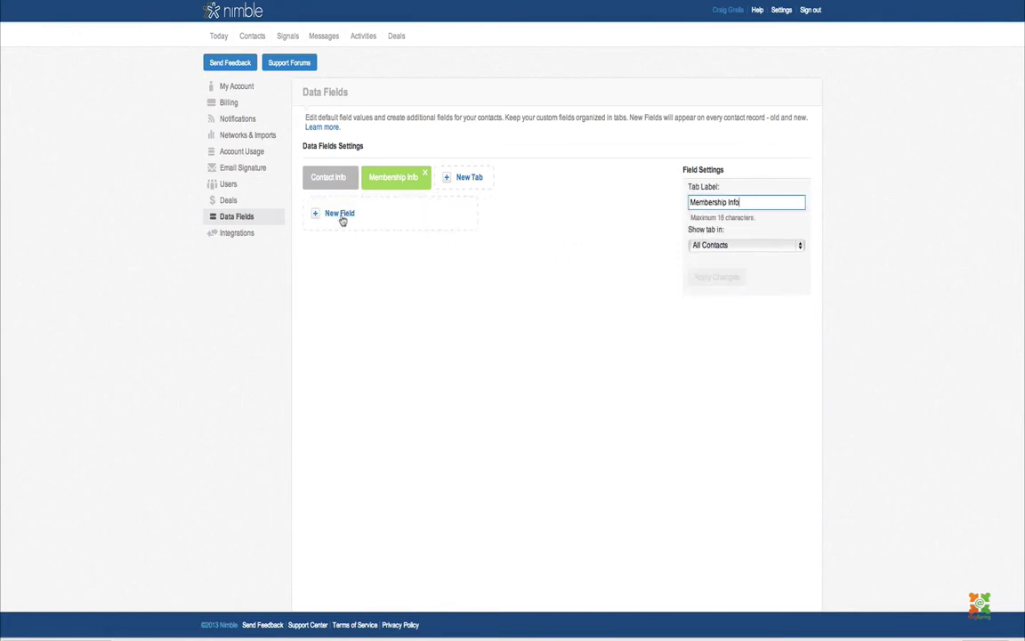
Add a field labelled Membership Type to the Membership Info tab and make it a Select Box.
click(452, 214)
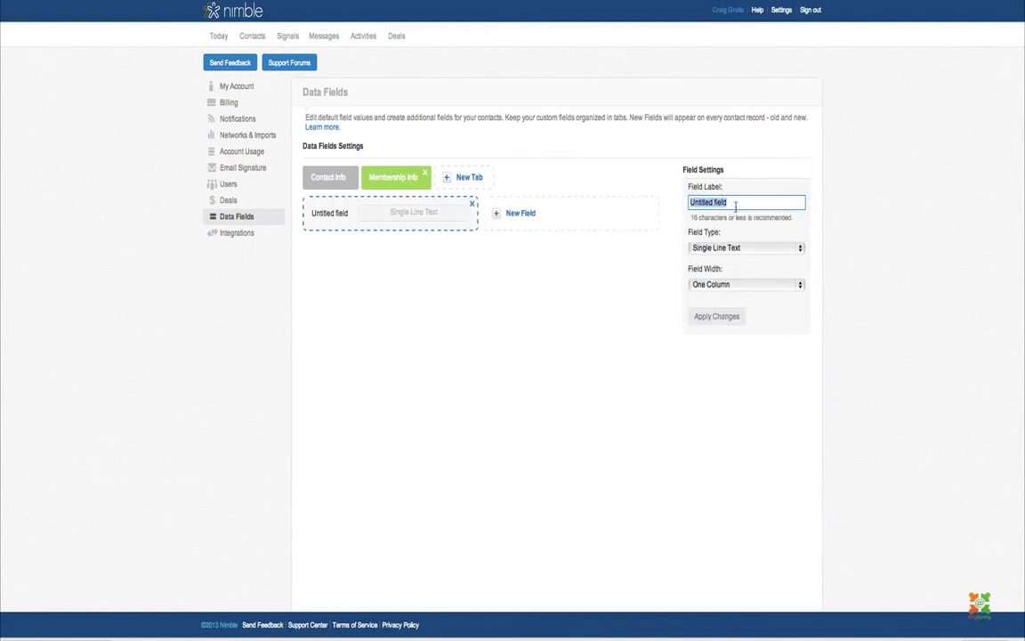
text(Membership Type)
click(714, 249)
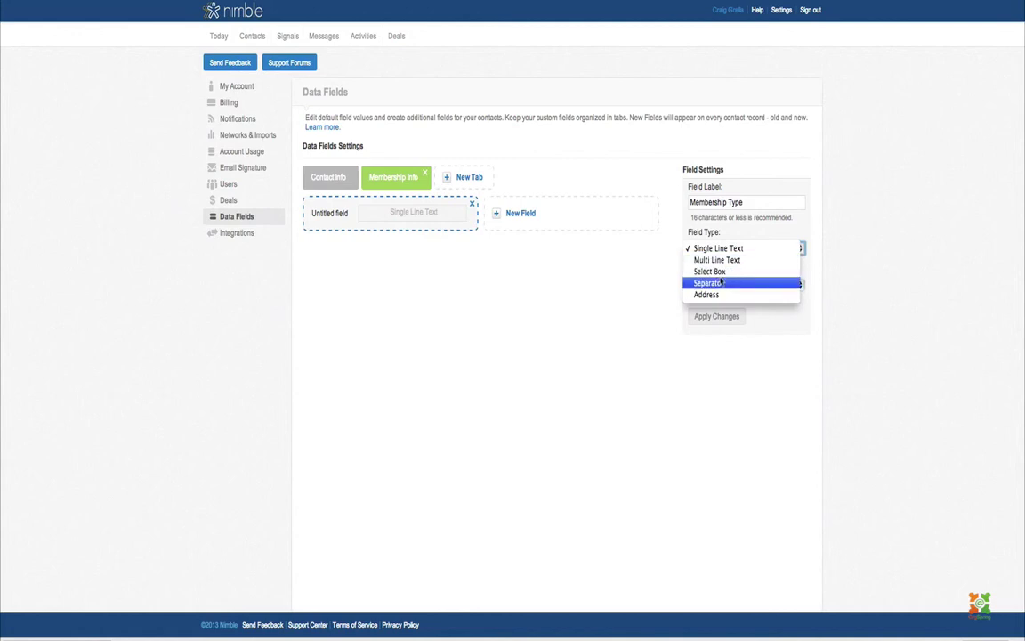
click(720, 274)
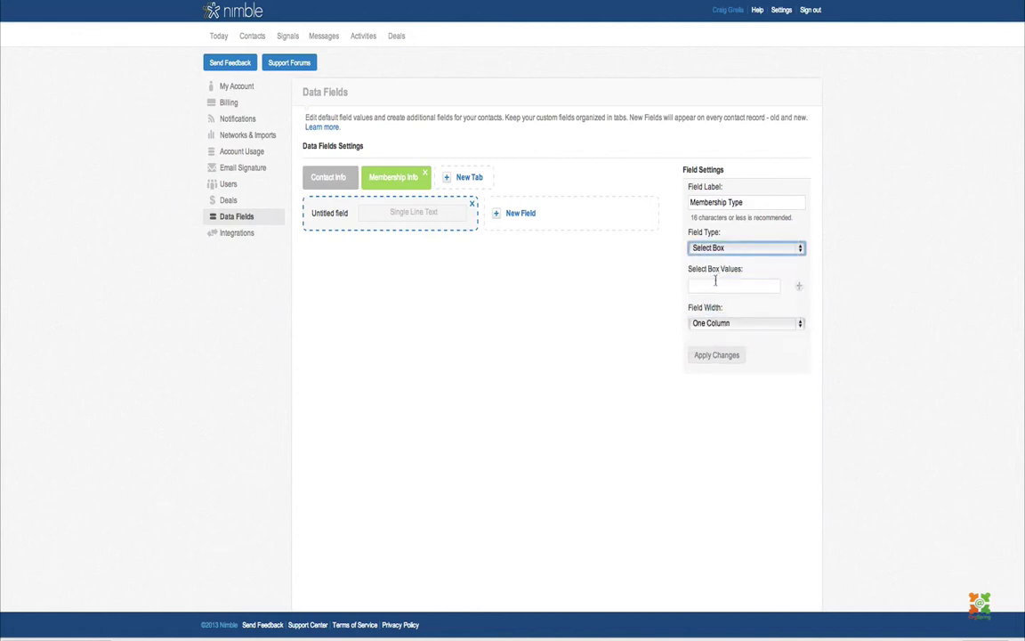
Give the Membership Type field the select values Into Member and Full Member and apply the changes.
click(717, 284)
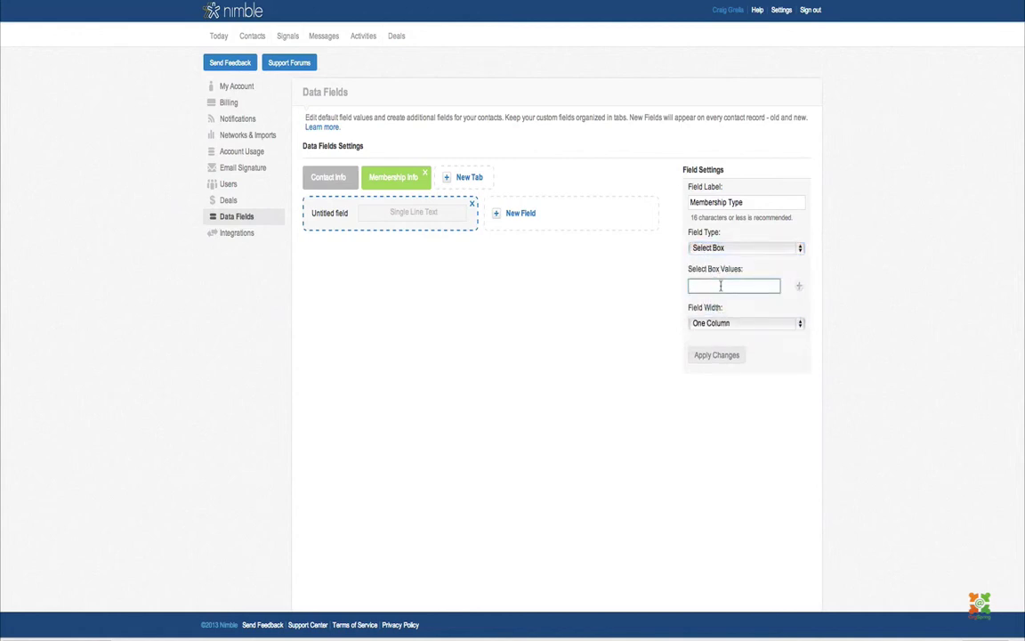
text(Info Member)
click(798, 286)
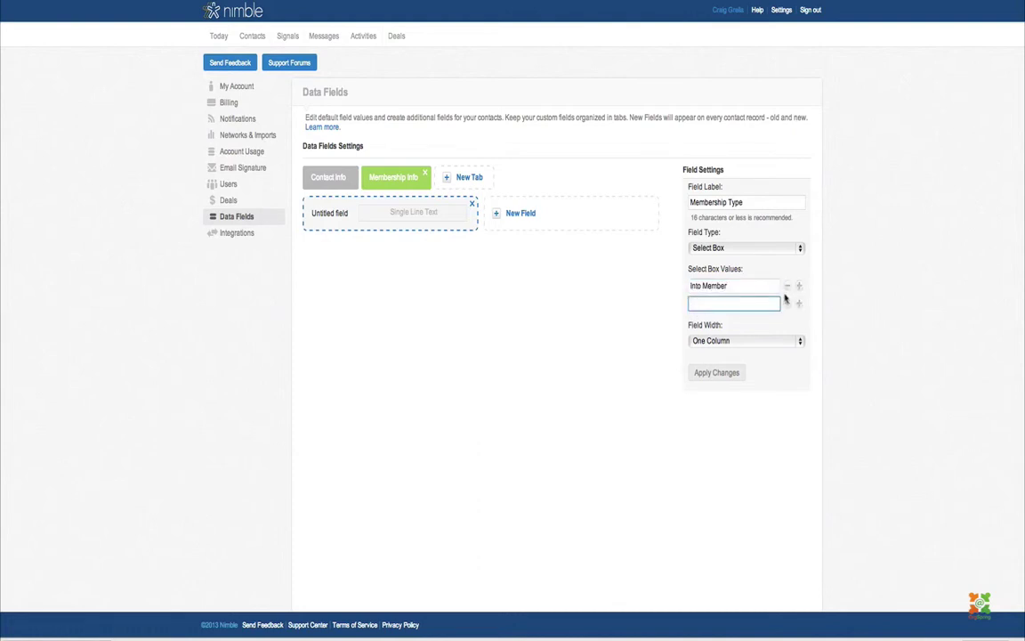
text(Full Member)
click(722, 379)
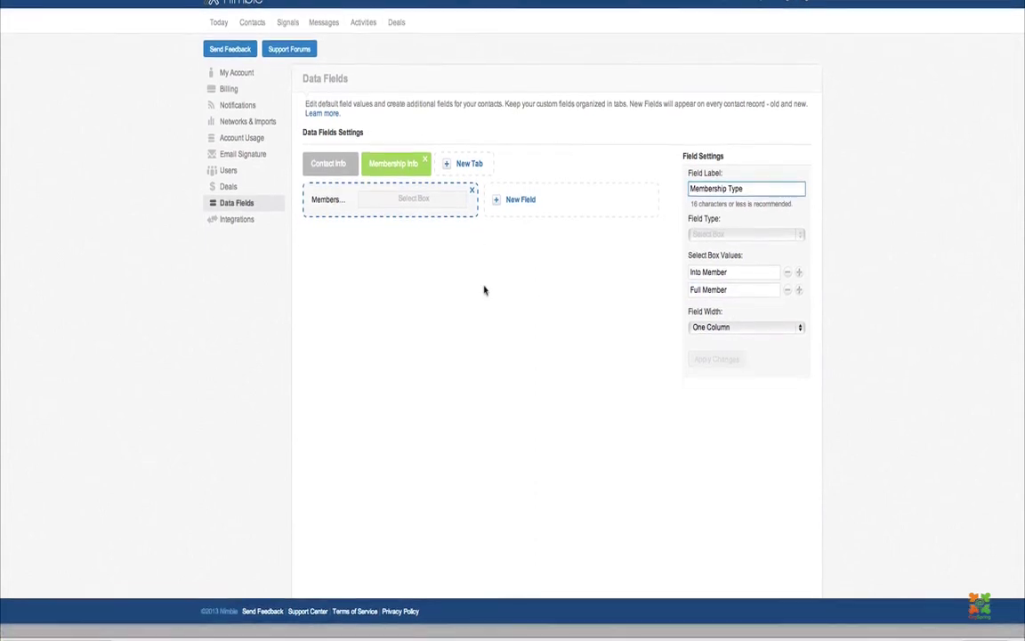
Return to the contact's edit form, close it, and view the contact's System and Membership Info details.
click(253, 36)
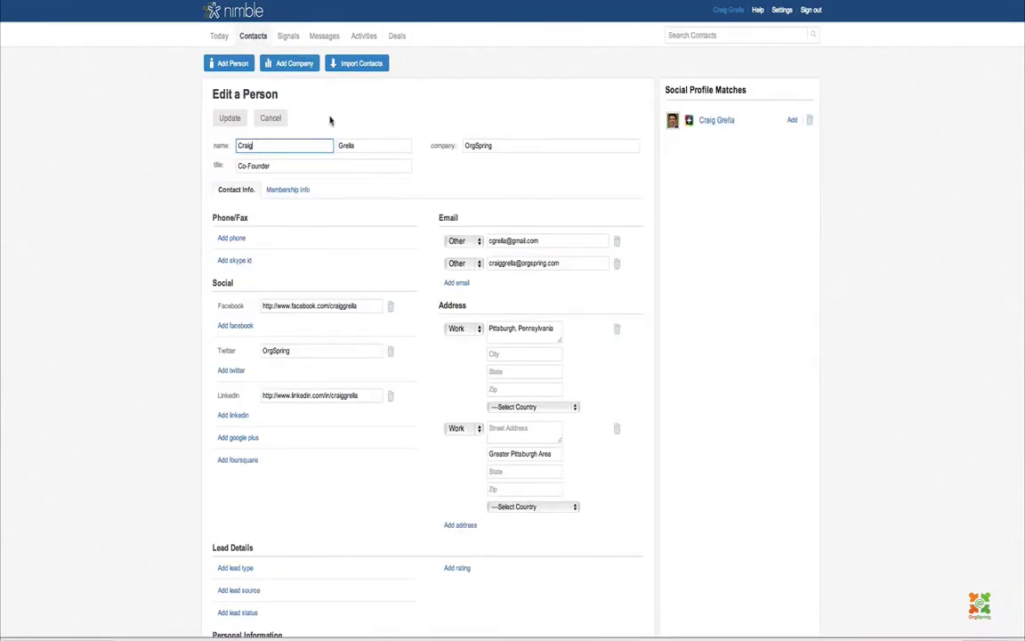
scroll(316, 160, down, 3)
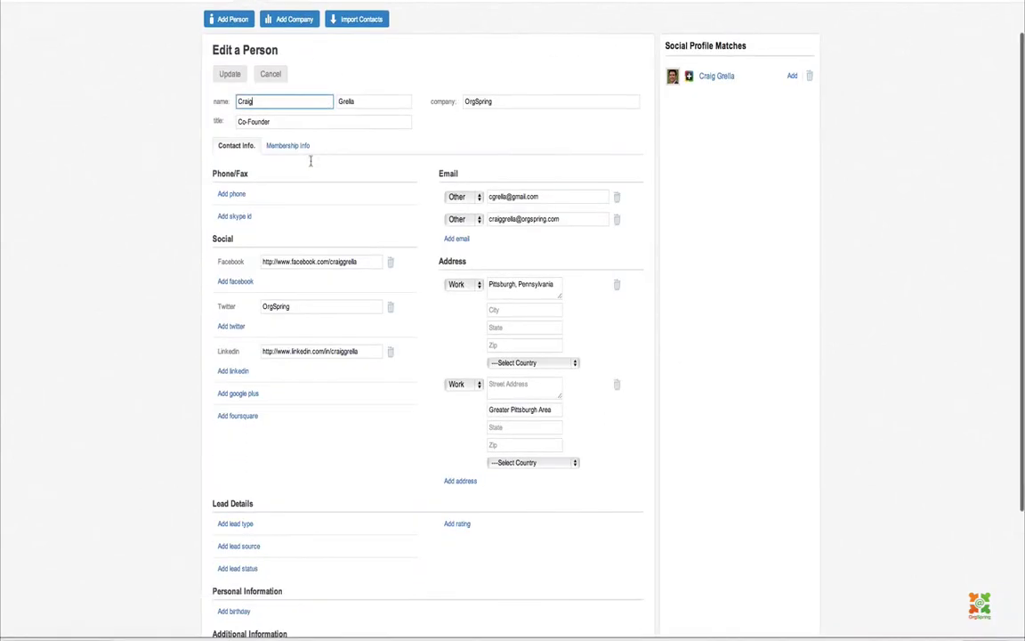
click(229, 589)
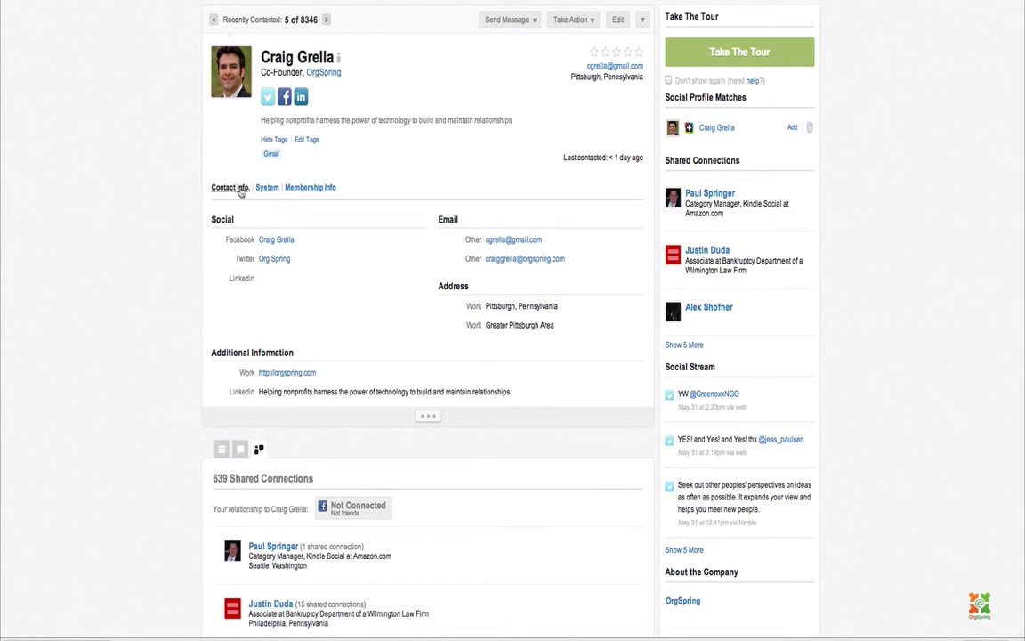
click(266, 188)
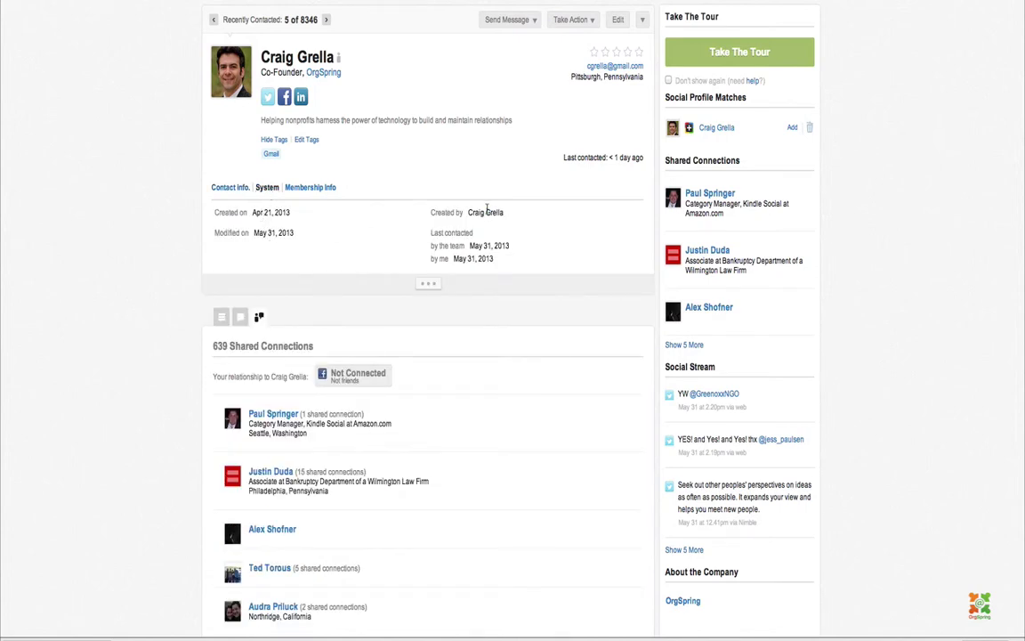
click(307, 188)
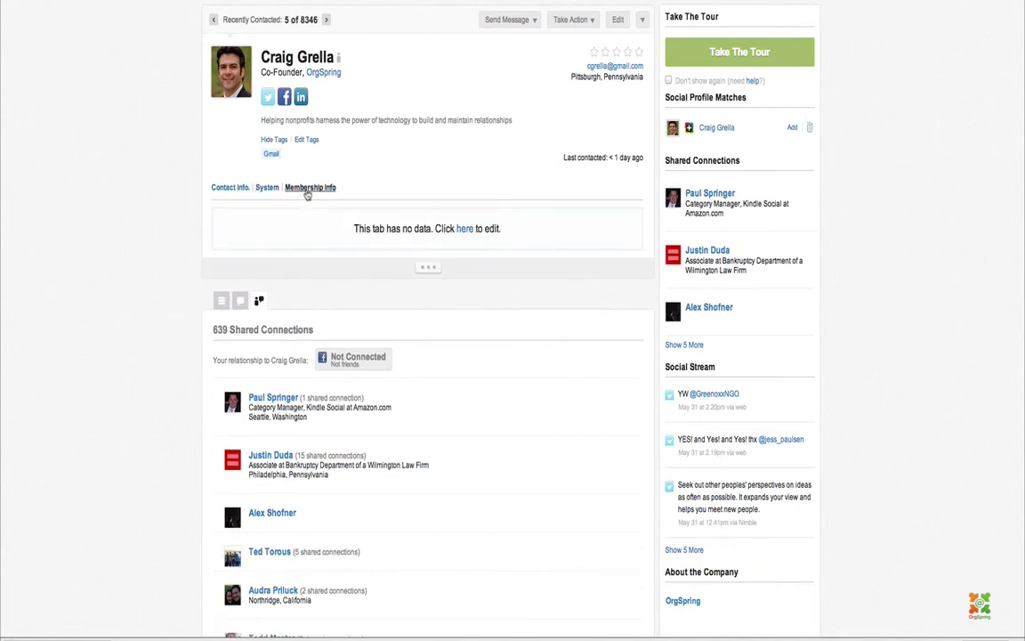
Add a Membership Type of Full Member to the contact's Membership Info and save the record.
click(465, 230)
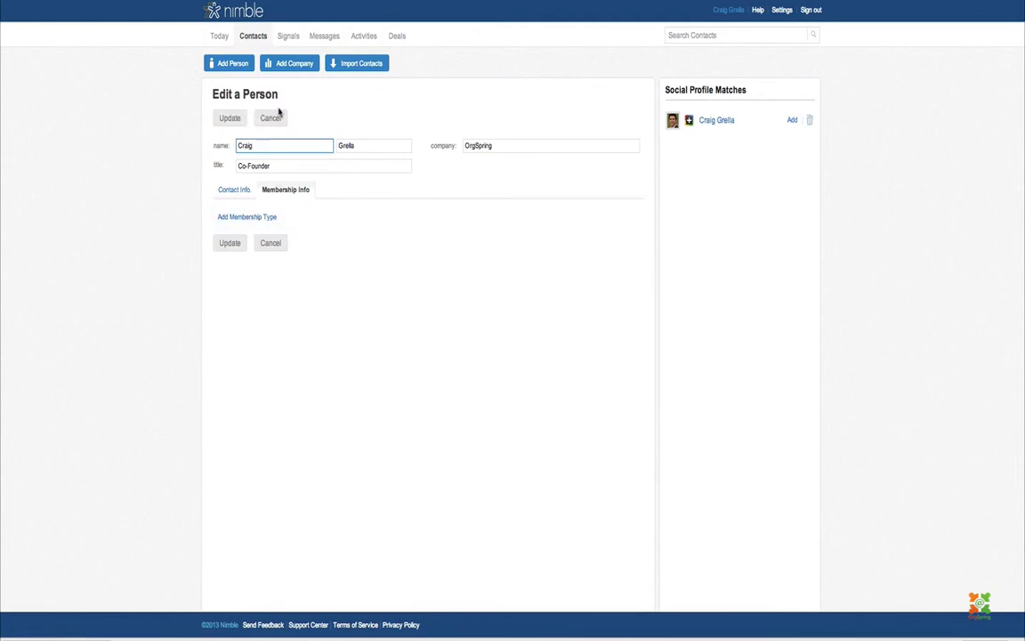
click(260, 224)
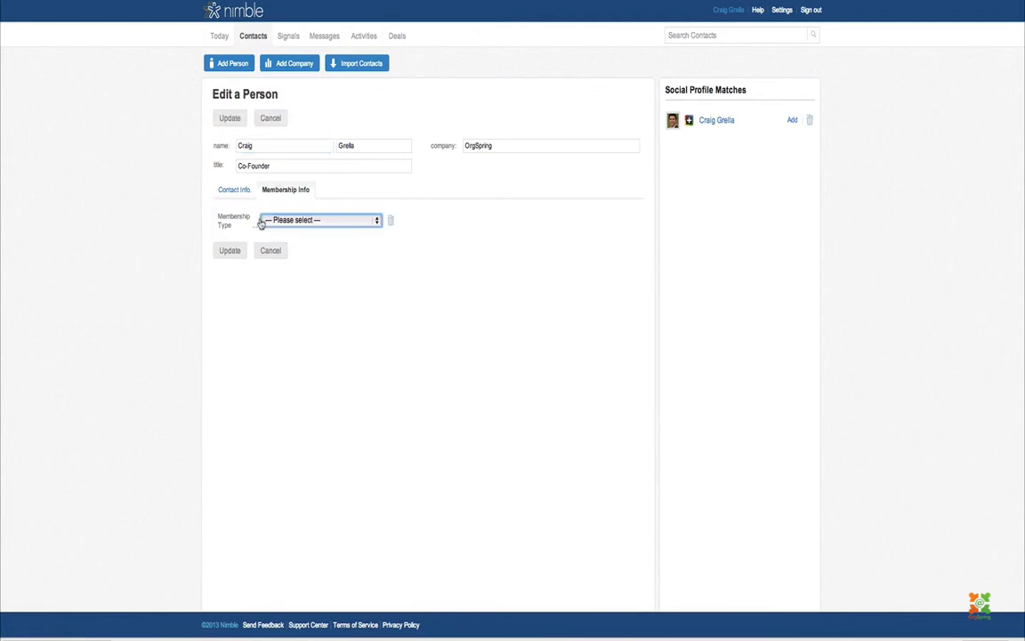
click(327, 220)
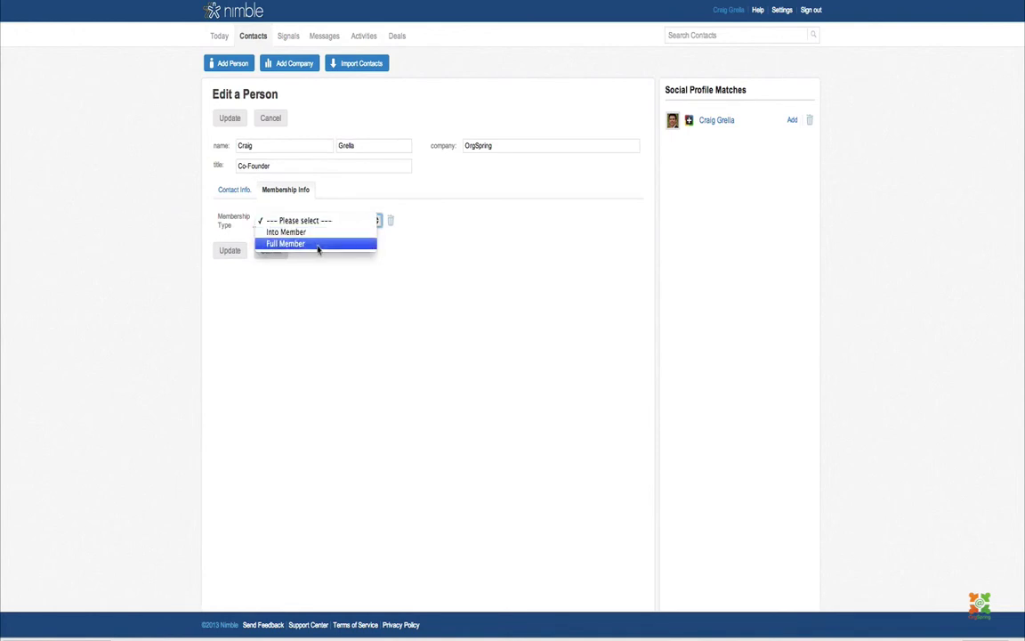
click(319, 242)
click(223, 254)
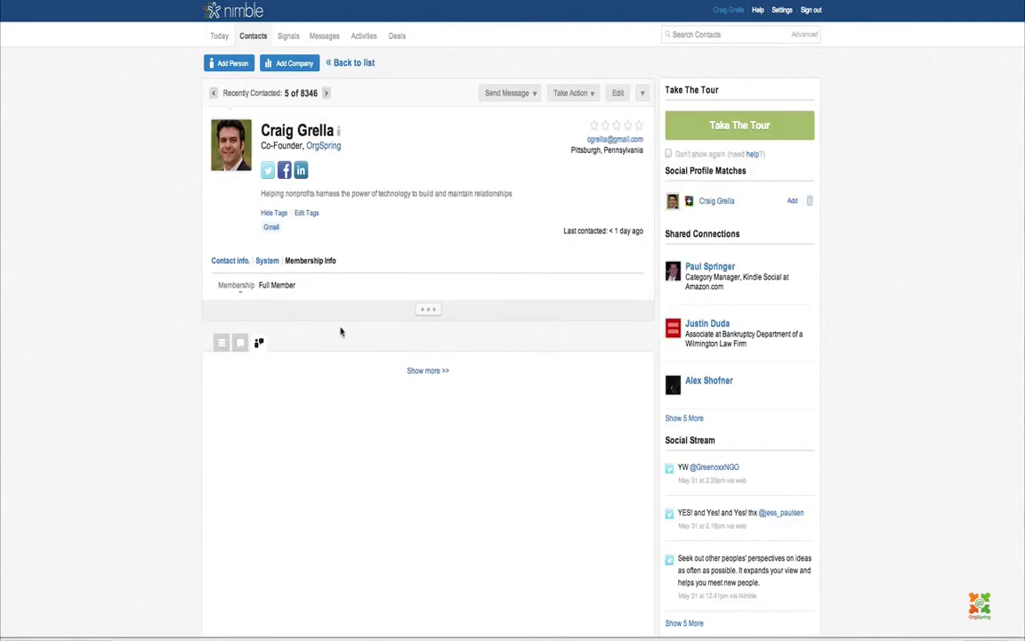